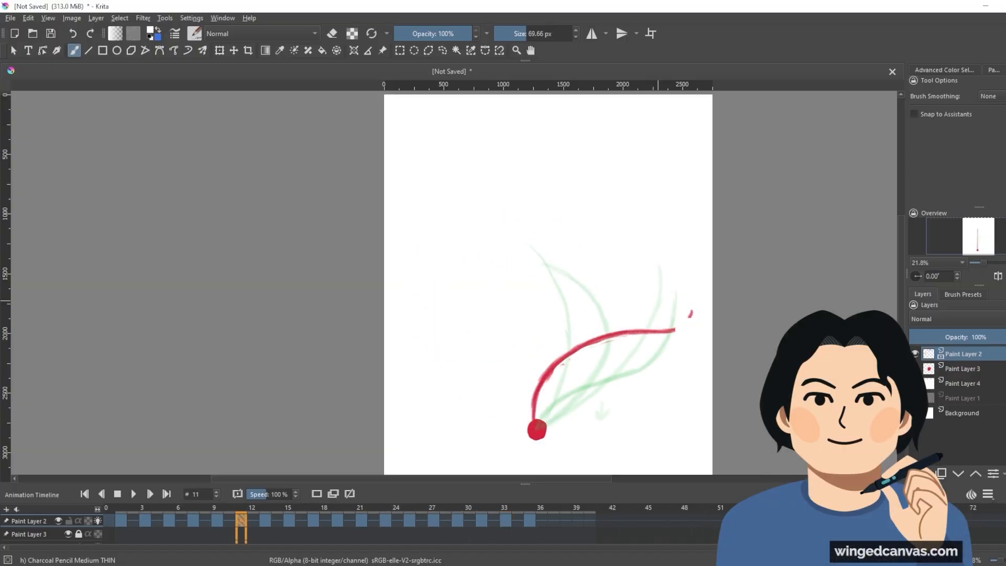
Play the red wire demonstration animation from the first frame
left_click(122, 509)
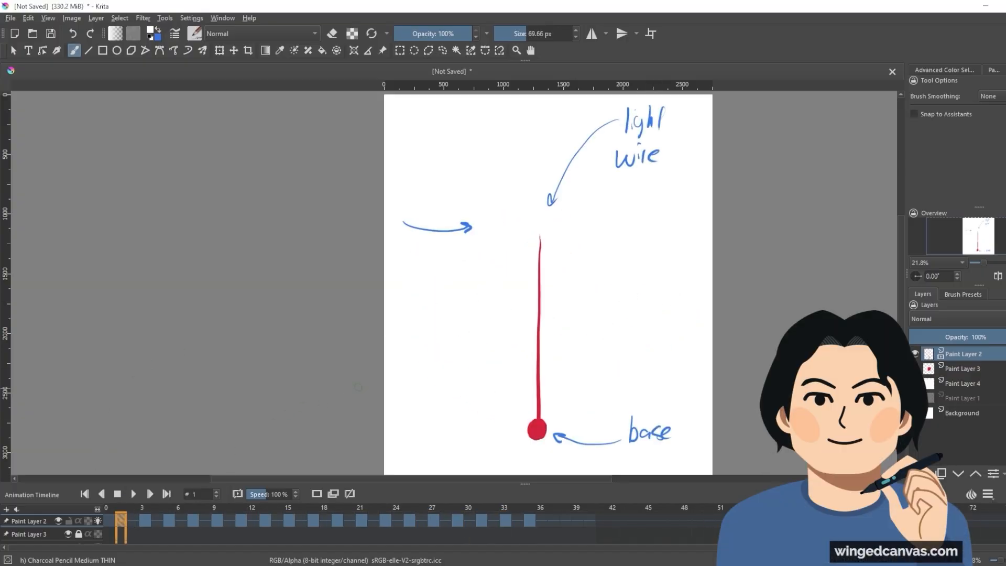
key("space")
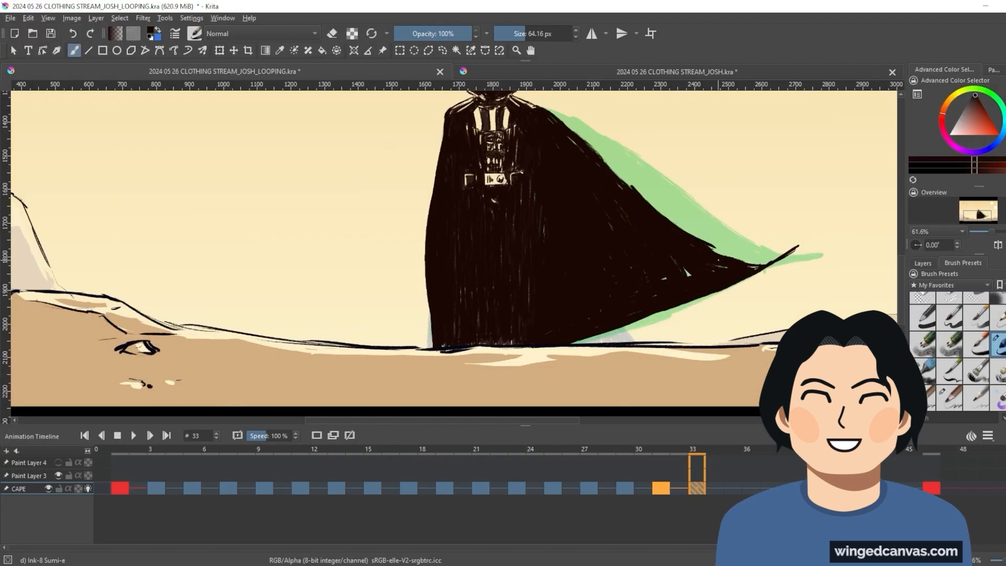
Ink the trailing part of the black cape on frame 33 and compare it with the previous drawing
left_click_drag(718, 260, 789, 252)
left_click_drag(684, 238, 597, 292)
scroll(753, 240, "down", 2)
key("Left")
key("Right")
key("Left")
key("Right")
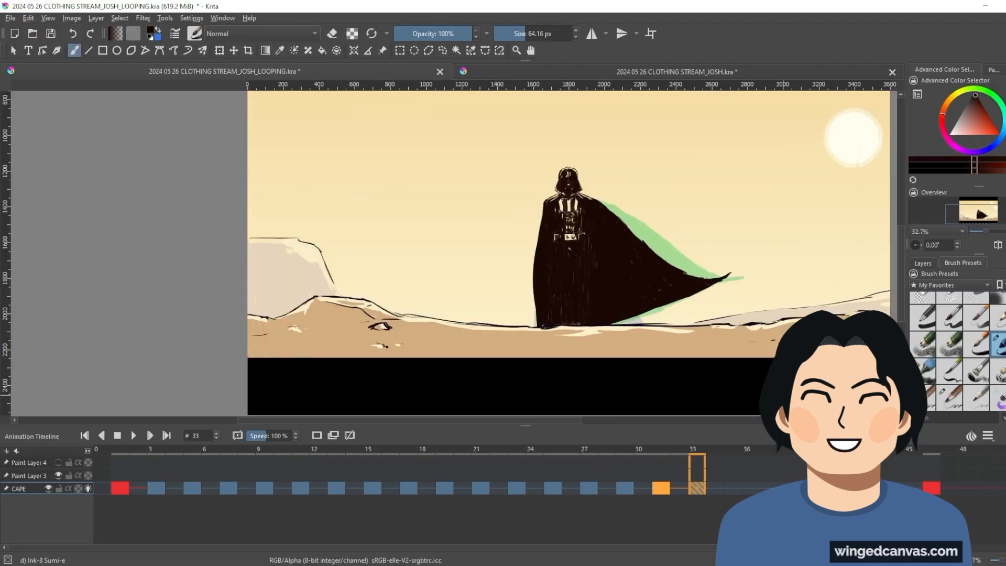
Draw the outline of the wind-blown cape on frame 35, from the shoulder down to the trailing tip
key("Right")
key("Right")
scroll(663, 247, "up", 2)
left_click_drag(530, 156, 631, 303)
left_click_drag(545, 167, 690, 338)
left_click_drag(623, 265, 728, 347)
mouse_move(708, 336)
left_mouse_down()
mouse_move(800, 297)
mouse_move(768, 292)
left_mouse_up()
Fill the cape silhouette on frame 35 with black ink and clean up its edges by erasing
key("slash")
mouse_move(799, 299)
left_mouse_down()
mouse_move(743, 333)
mouse_move(600, 370)
left_mouse_up()
key("slash")
left_click_drag(620, 283, 728, 317)
mouse_move(540, 170)
left_mouse_down()
mouse_move(584, 388)
mouse_move(585, 264)
mouse_move(629, 330)
left_mouse_up()
left_click_drag(576, 286, 612, 354)
left_click_drag(625, 299, 673, 343)
key("e")
left_click_drag(549, 167, 634, 287)
key("e")
left_click_drag(681, 352, 595, 389)
Ink the cape's upper and lower edges on frame 37 and compare the drawing with frame 35
key("Right")
key("Right")
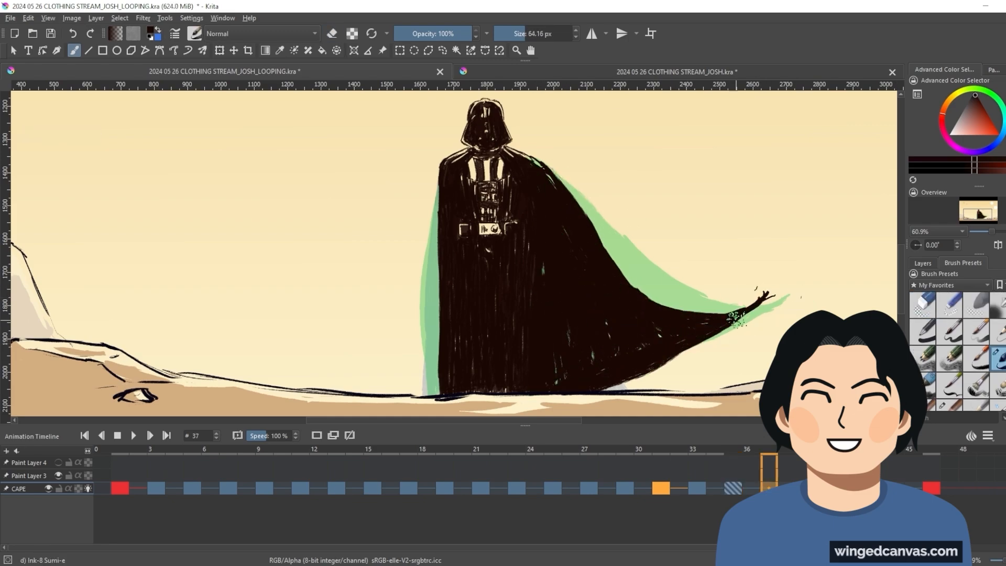
left_click_drag(733, 309, 597, 390)
left_click_drag(532, 162, 668, 330)
left_click_drag(623, 294, 710, 336)
key("Left")
key("Left")
key("Right")
key("Right")
Fill the remaining gaps in the cape's body on frame 37 with black ink
left_click_drag(544, 178, 587, 346)
left_click_drag(526, 157, 579, 391)
mouse_move(570, 236)
left_mouse_down()
mouse_move(602, 348)
mouse_move(644, 377)
left_mouse_up()
left_click_drag(707, 314, 624, 377)
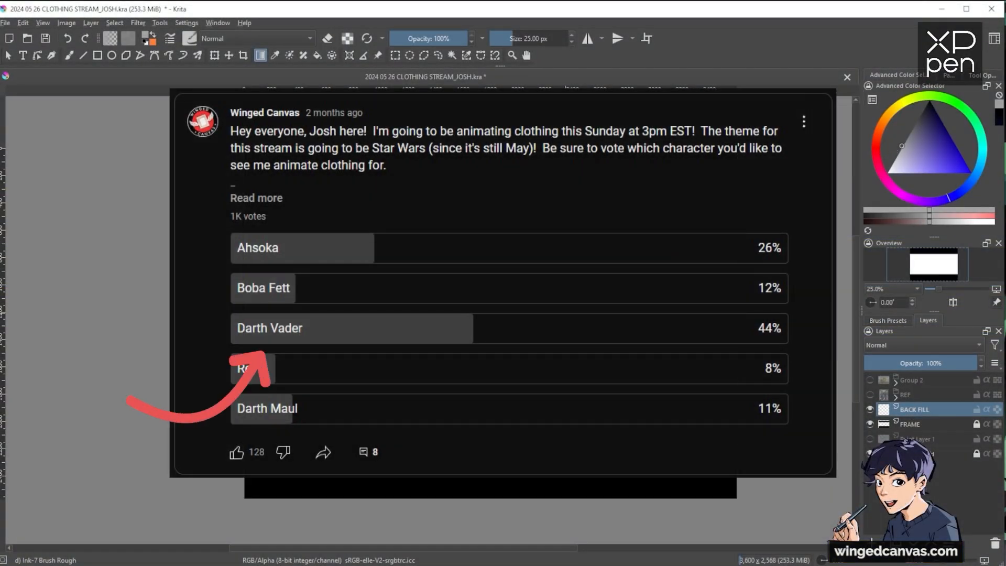
Fill the BACK FILL layer with light grey
left_click(901, 146)
key("f")
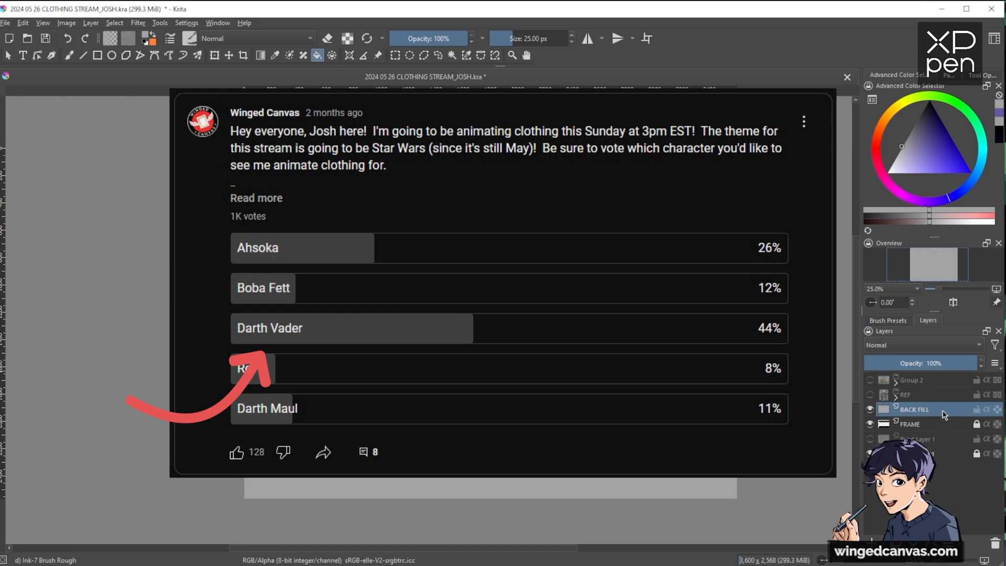
Move the BACK FILL layer beneath FRAME and raise the FRAME layer to the top of the layer stack
left_click_drag(942, 411, 942, 431)
double_click(919, 424)
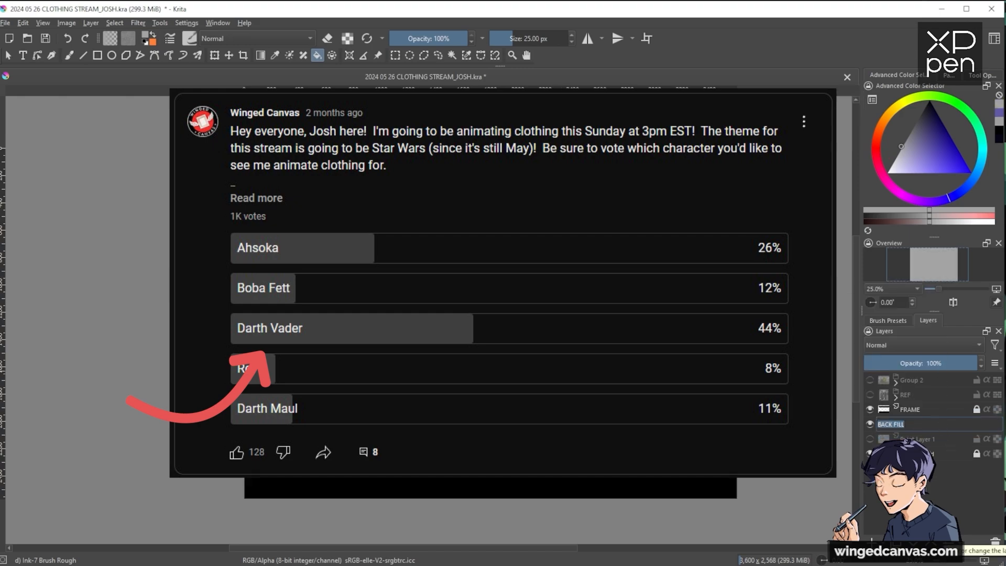
key("Return")
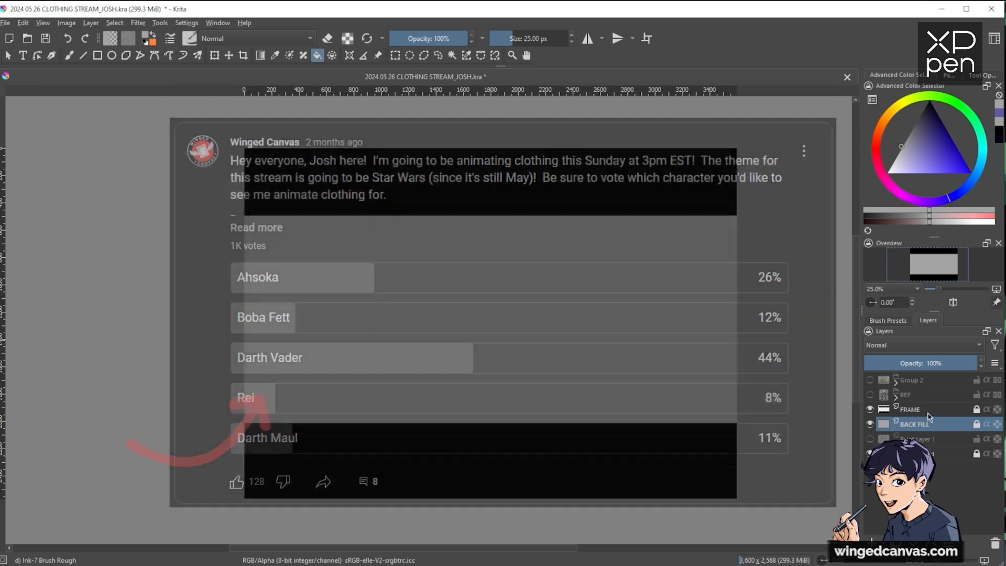
left_click_drag(930, 409, 931, 375)
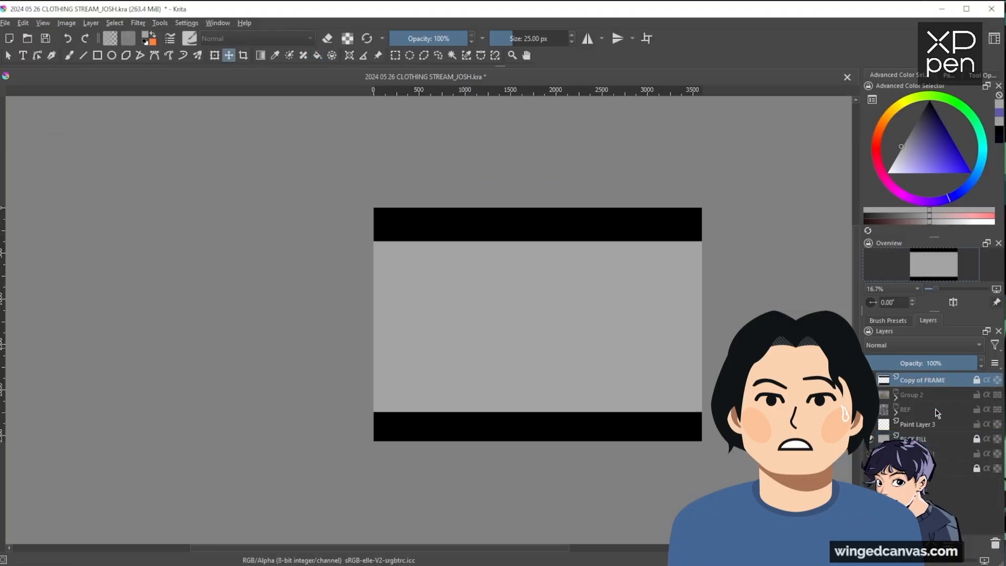
Rename Paint Layer 3 as GROUND PLAIN
double_click(934, 425)
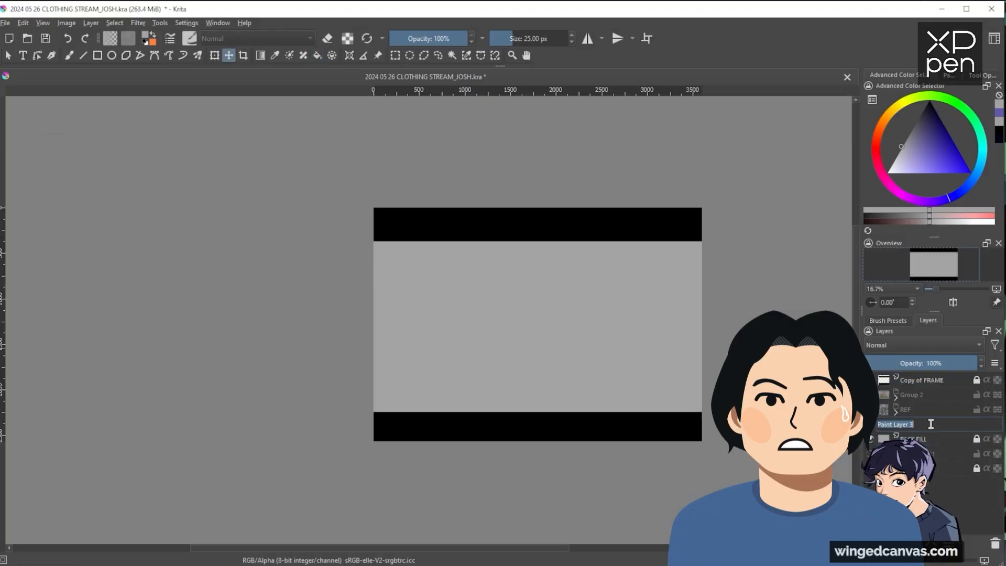
type("GROUND PLAIN")
key("Return")
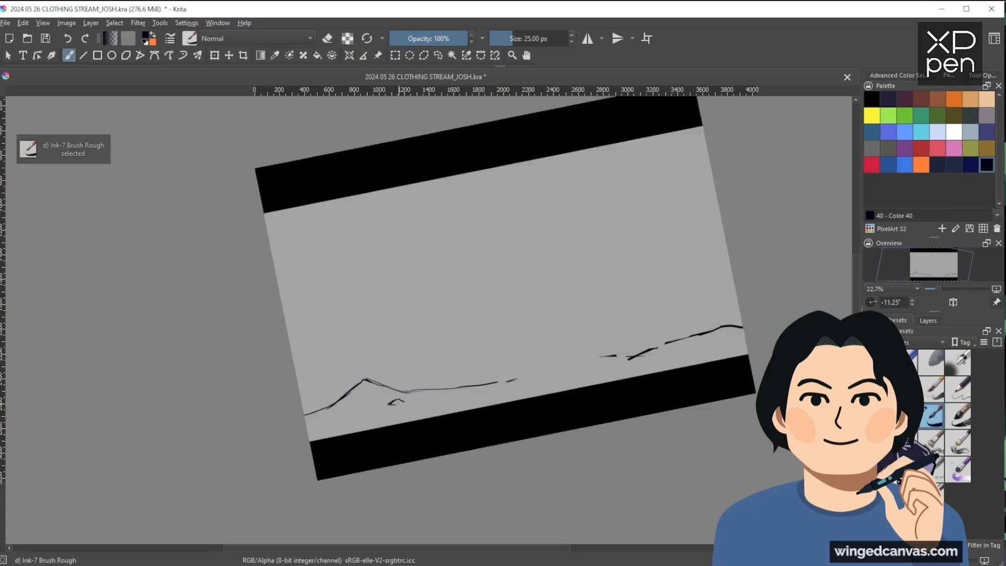
Ink the desert ground line across the lower part of the picture and erase stray portions
left_click_drag(441, 390, 490, 384)
key("e")
mouse_move(520, 376)
left_mouse_down()
mouse_move(639, 354)
mouse_move(626, 357)
left_mouse_up()
key("e")
left_click_drag(653, 314, 650, 356)
mouse_move(752, 396)
left_mouse_down()
mouse_move(759, 348)
mouse_move(755, 373)
left_mouse_up()
left_click_drag(650, 412, 673, 408)
Refine the ground line with alternating brushes, strengthening the mound on the left and the rise on the right
key("slash")
left_click_drag(244, 387, 291, 392)
key("slash")
left_click_drag(712, 357, 747, 327)
key("slash")
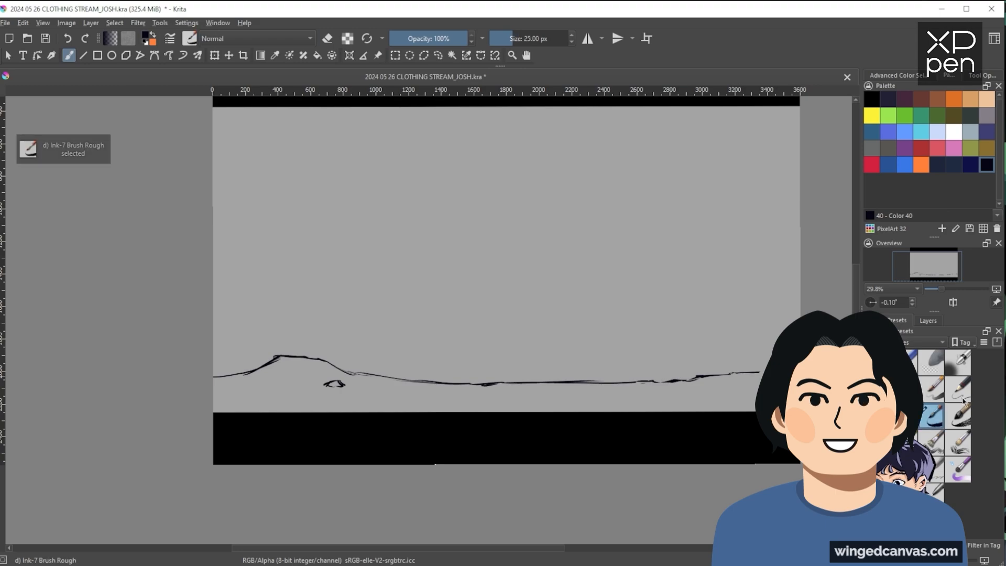
left_click_drag(238, 373, 282, 359)
key("slash")
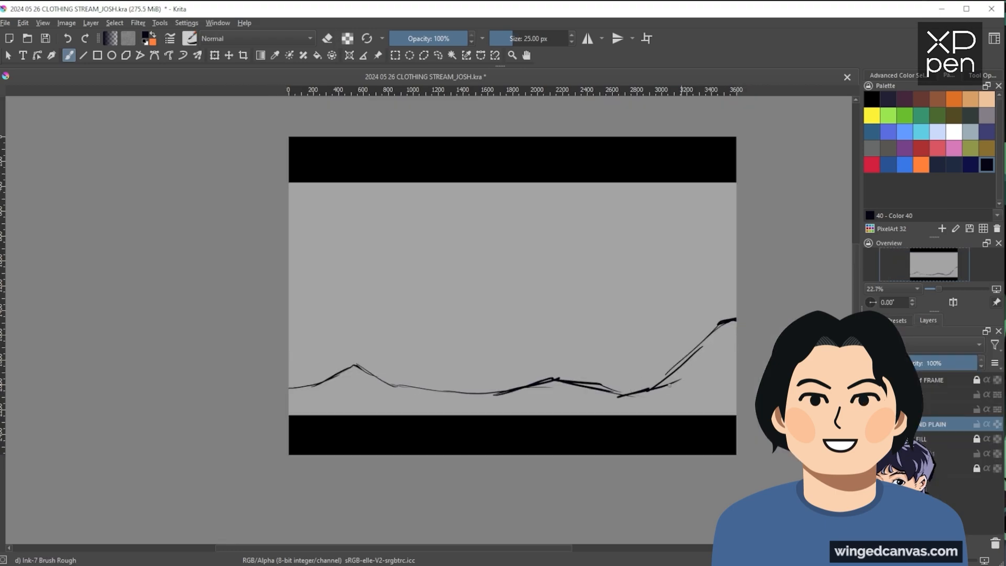
Switch brush presets and rework the hill contours on the right half of the GROUND PLAIN layer's ground line
left_click(896, 321)
left_click(878, 362)
left_click_drag(728, 320, 668, 372)
left_click_drag(495, 389, 602, 385)
mouse_move(650, 388)
left_mouse_down()
mouse_move(679, 384)
mouse_move(676, 318)
left_mouse_up()
key("slash")
left_click_drag(498, 382, 647, 352)
key("e")
key("e")
mouse_move(649, 351)
left_mouse_down()
mouse_move(637, 399)
mouse_move(661, 310)
left_mouse_up()
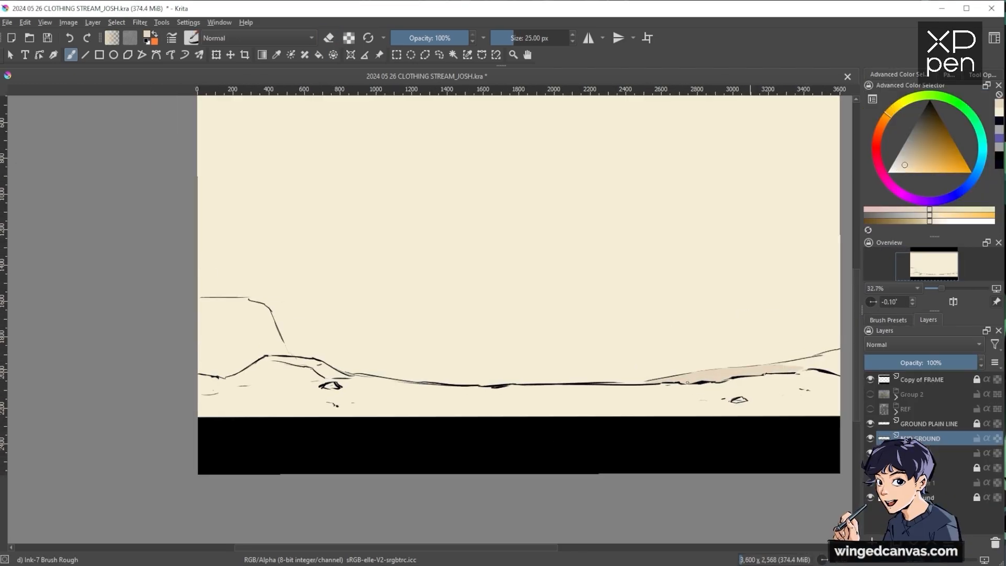
Block in the left mesa and the desert ground with flat colour beneath the line art
mouse_move(209, 314)
left_mouse_down()
mouse_move(283, 348)
mouse_move(286, 367)
left_mouse_up()
left_click_drag(665, 411, 832, 390)
mouse_move(201, 390)
left_mouse_down()
mouse_move(275, 402)
mouse_move(210, 382)
left_mouse_up()
left_click_drag(681, 393, 833, 379)
Start a small tan TIE fighter in the upper-left sky with the Pencil-6 Quick Shade Thin brush
key("6")
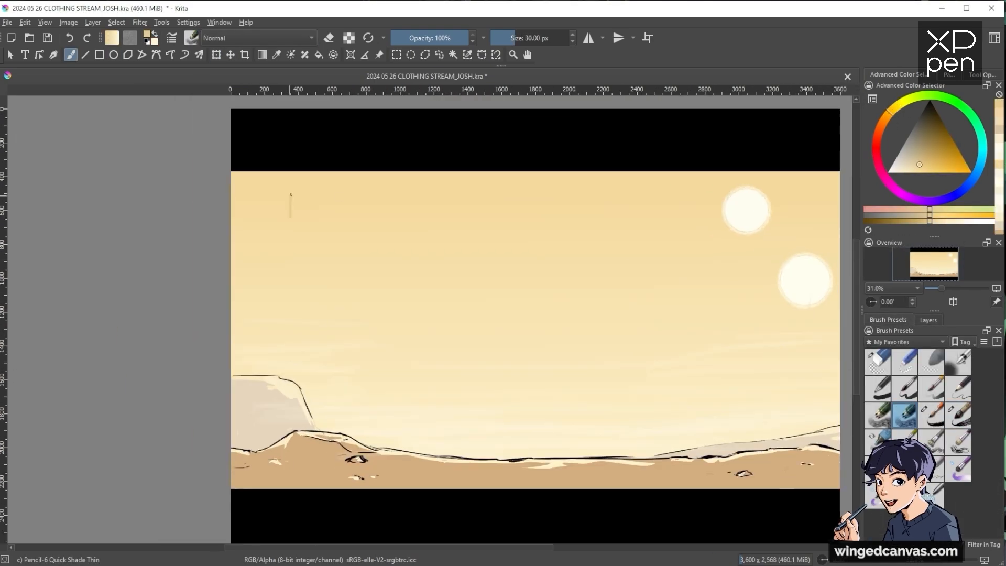
left_click_drag(291, 194, 291, 220)
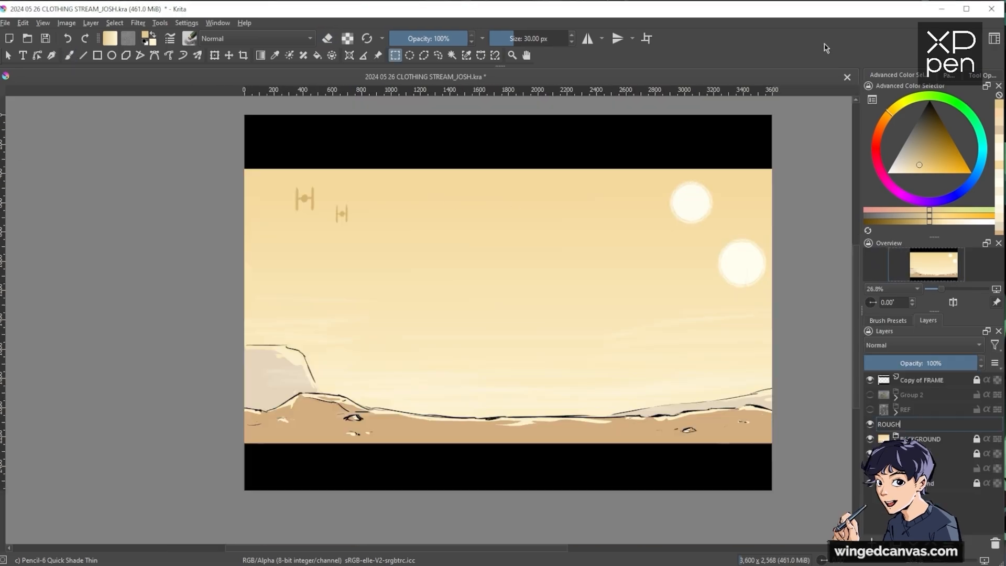
Name the new layer ROUGH 01
key("Return")
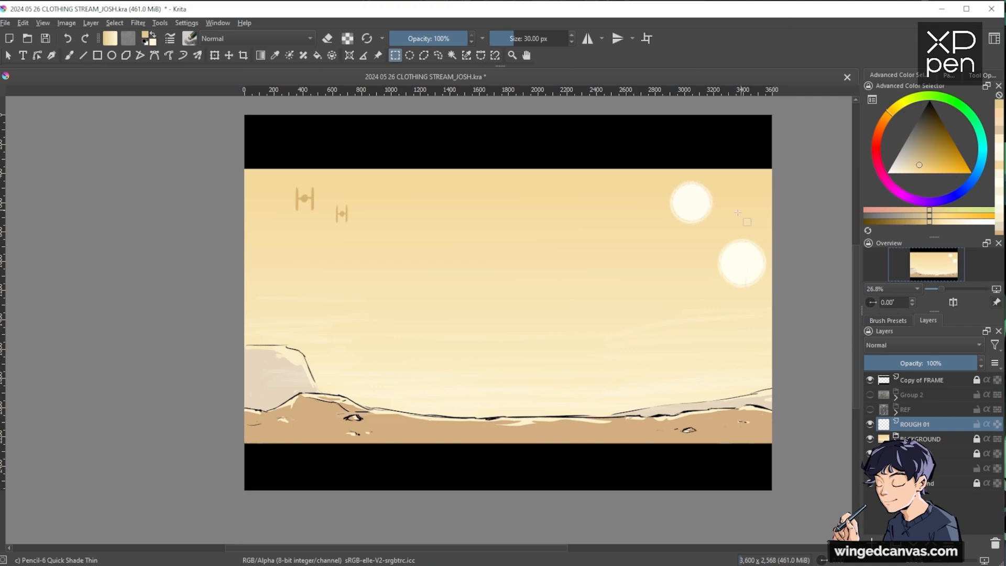
Show the Animation Timeline docker and open its onion skin settings
left_click(186, 22)
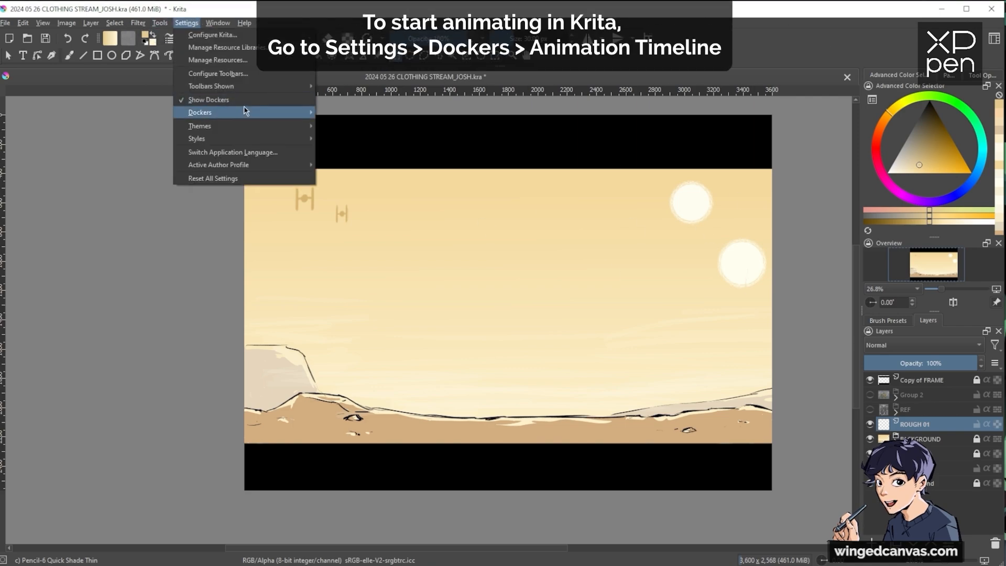
mouse_move(258, 114)
left_click(382, 137)
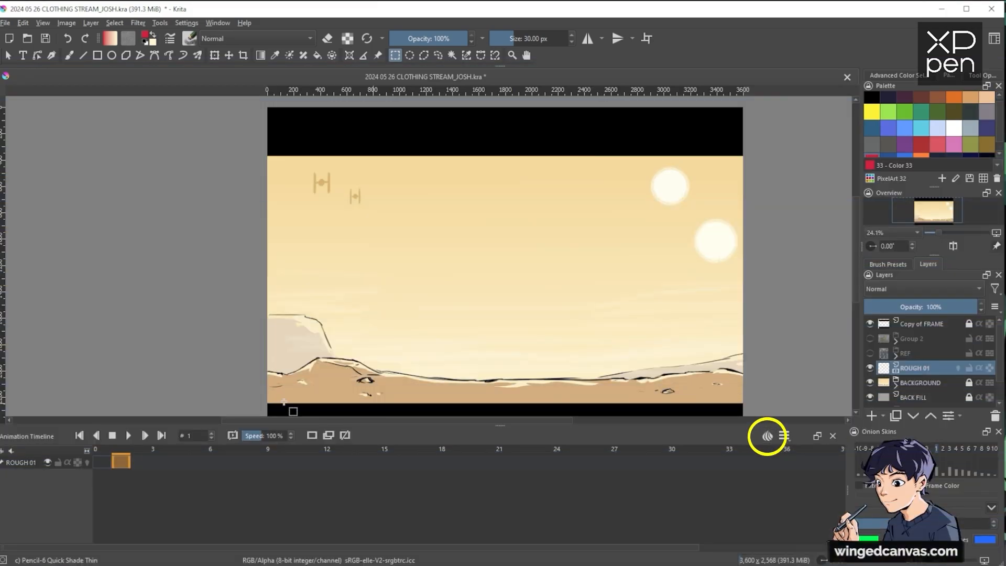
left_click(767, 436)
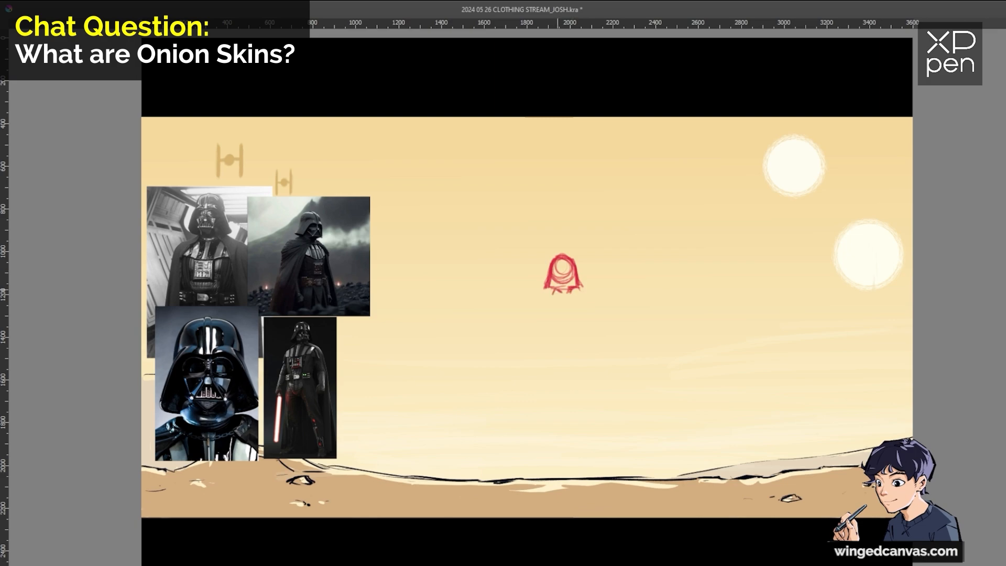
Sketch Darth Vader's shoulders and the long cape edges in red, from beneath the helmet down to the ground
left_click_drag(553, 293, 534, 305)
left_click_drag(535, 304, 509, 456)
mouse_move(575, 291)
left_mouse_down()
mouse_move(596, 305)
mouse_move(631, 475)
left_mouse_up()
left_click_drag(535, 305, 518, 463)
left_click_drag(521, 390, 504, 484)
scroll(667, 315, "down", 1)
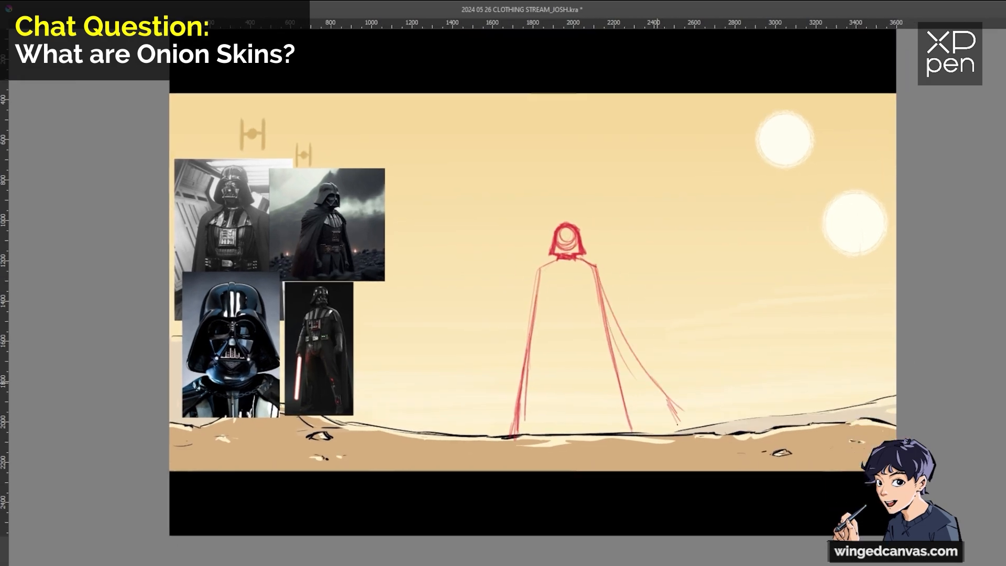
left_click_drag(539, 268, 521, 432)
Erase the surplus inner construction lines on both sides of the cape
key("Tab")
left_click(875, 330)
left_click_drag(534, 273, 519, 361)
left_click_drag(607, 202, 640, 352)
left_click(903, 385)
key("Tab")
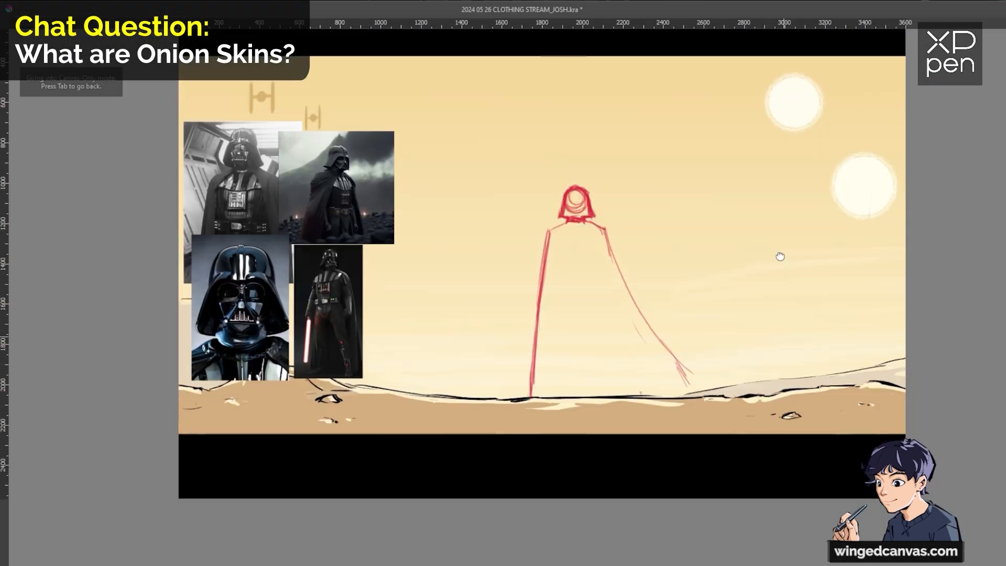
Retrace the left edge of the red helmet sketch
scroll(780, 257, "up", 1)
left_click_drag(732, 332, 755, 306)
left_click_drag(535, 196, 533, 225)
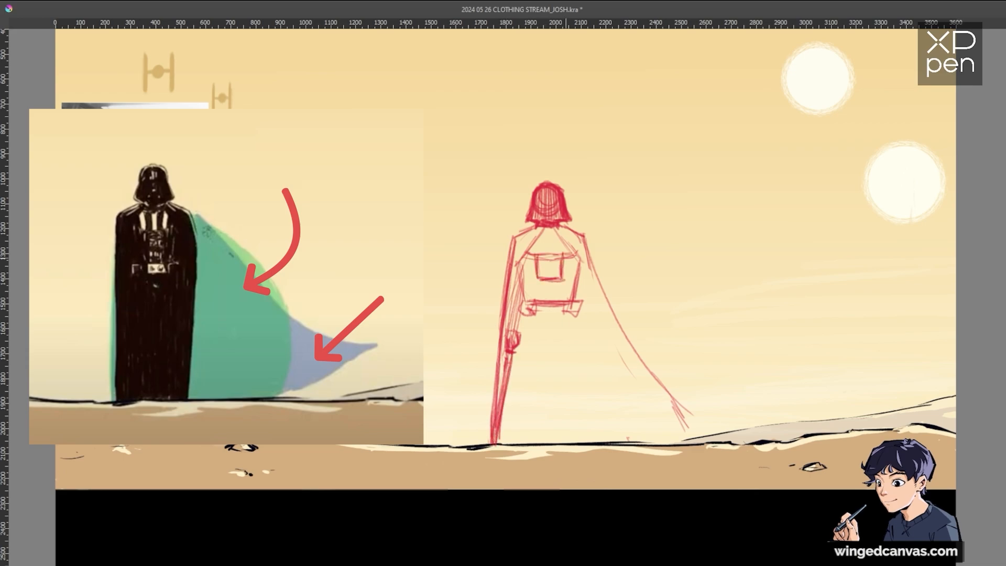
Sketch both legs below the belt and add the outer cape edge on the left and the arm on the right
left_click_drag(525, 314, 511, 436)
left_click_drag(570, 314, 579, 426)
left_click_drag(549, 332, 564, 438)
left_click_drag(577, 318, 583, 433)
left_click_drag(549, 331, 542, 431)
left_click_drag(525, 316, 516, 444)
left_click_drag(520, 262, 473, 423)
left_click_drag(587, 246, 599, 316)
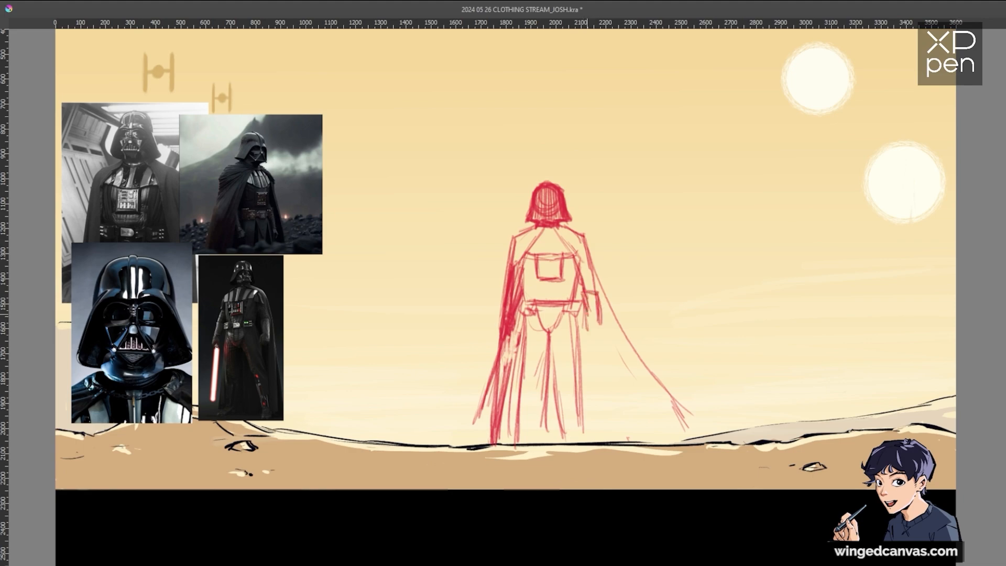
Define the thighs, knees and lower legs over the rough leg lines
left_click_drag(524, 325, 530, 389)
left_click_drag(549, 335, 561, 392)
left_click_drag(561, 383, 581, 382)
left_click_drag(548, 337, 544, 421)
left_click_drag(525, 325, 523, 384)
left_click_drag(517, 381, 510, 443)
left_click_drag(524, 318, 530, 382)
left_click_drag(537, 382, 534, 441)
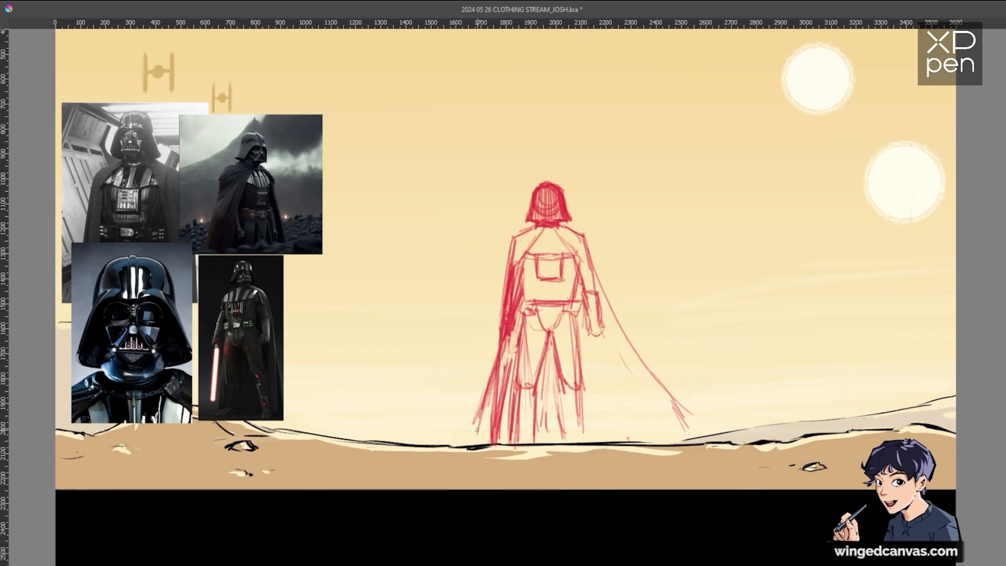
Add vertical robe folds over the legs and strengthen the arm on the right
left_click_drag(524, 314, 511, 436)
left_click_drag(534, 280, 530, 309)
left_click_drag(563, 314, 571, 440)
left_click_drag(580, 309, 597, 419)
mouse_move(575, 275)
left_mouse_down()
mouse_move(583, 333)
mouse_move(602, 338)
left_mouse_up()
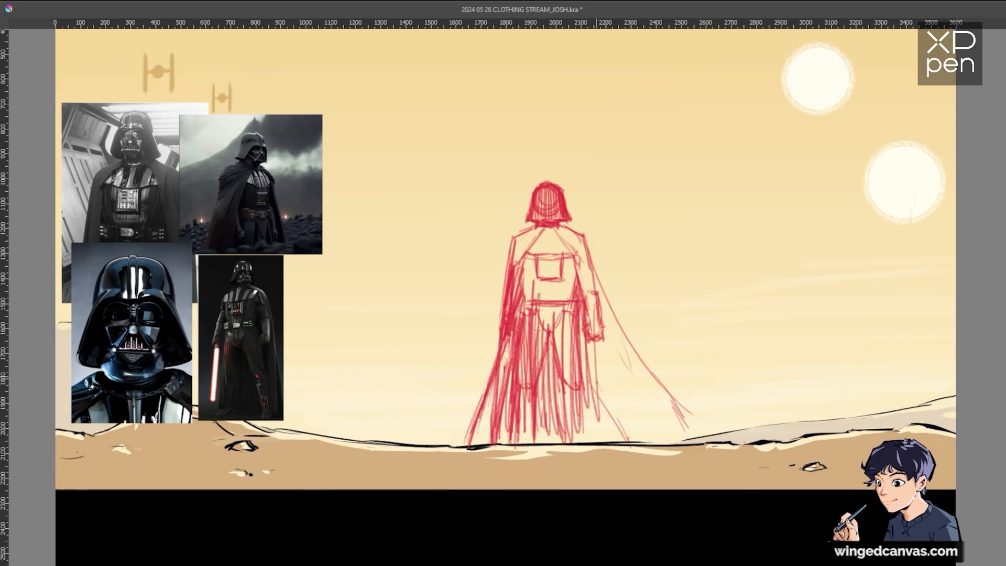
Redraw the cape's right edge as a wide sweep to the ground and add inner fold lines at the hem
left_click_drag(588, 247, 711, 431)
left_click_drag(594, 390, 629, 441)
left_click_drag(500, 373, 492, 443)
Transform the whole red figure, enlarging it slightly and moving it up and to the left
left_click_drag(817, 236, 828, 293)
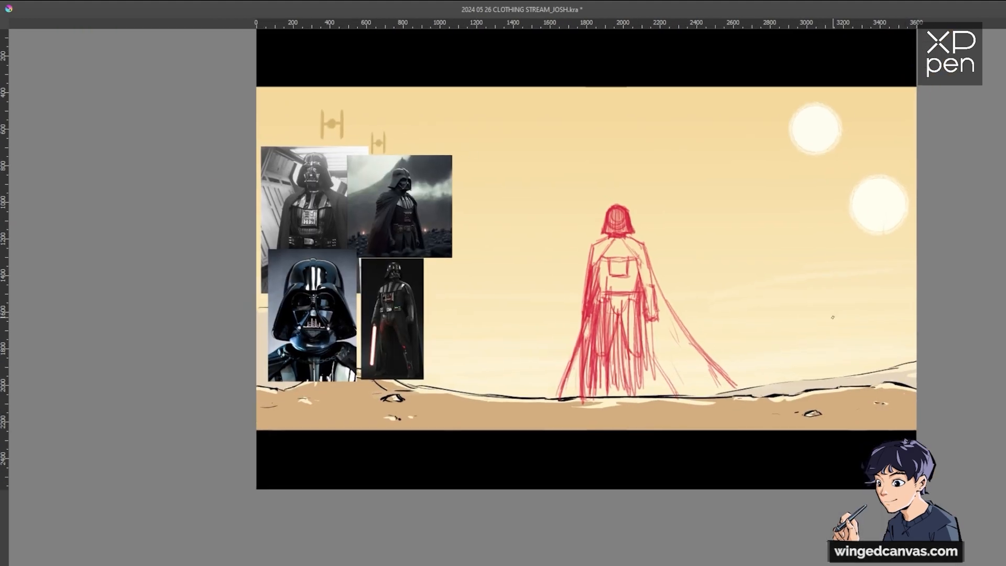
key("ctrl+t")
left_click_drag(655, 272, 646, 250)
left_click_drag(730, 384, 738, 392)
left_click_drag(686, 328, 681, 323)
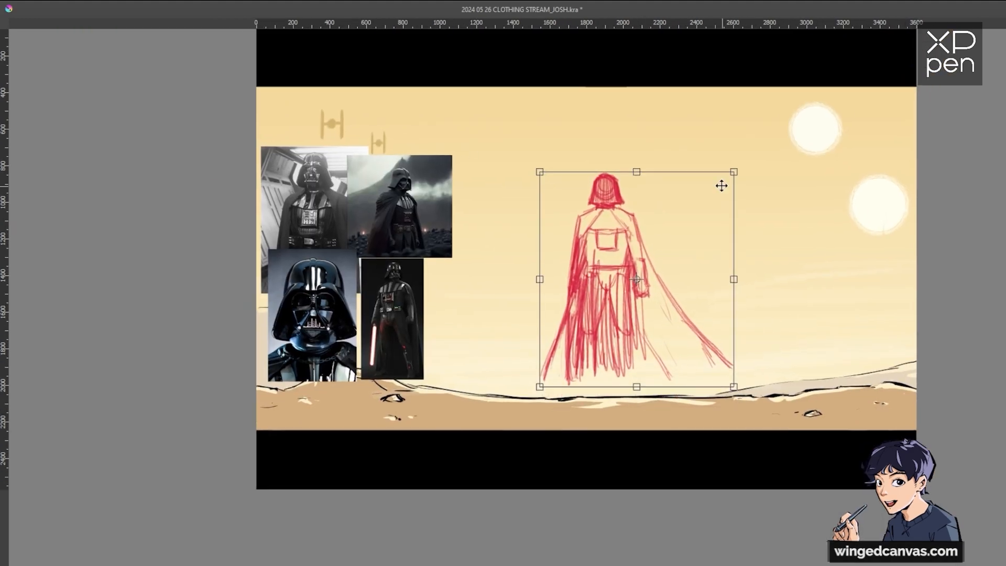
key("Return")
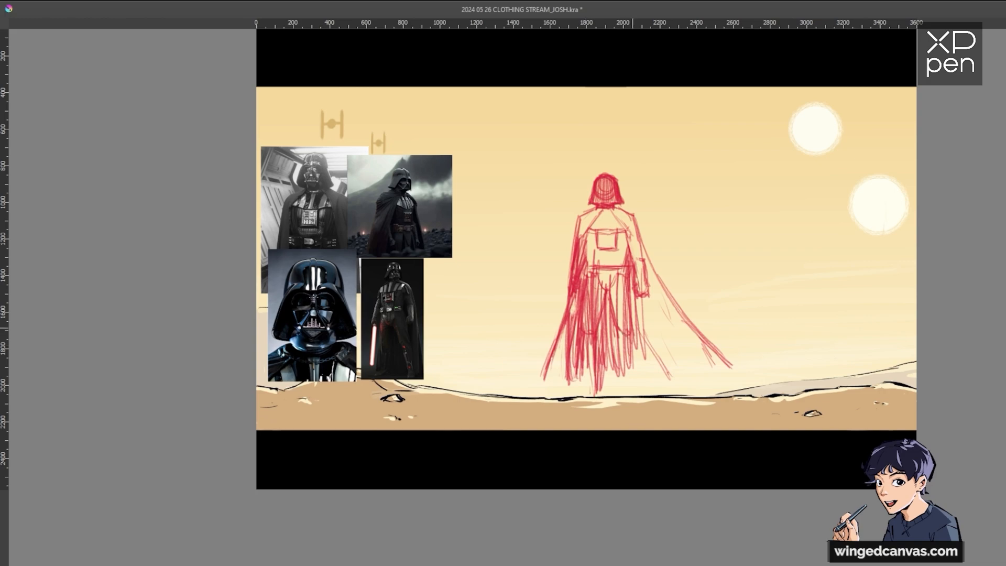
Extend the legs and the left side of the cape down to the ground line with vertical strokes
left_click_drag(616, 333, 620, 399)
left_click_drag(634, 332, 638, 403)
left_click_drag(573, 305, 570, 394)
left_click_drag(594, 335, 596, 404)
left_click_drag(578, 309, 582, 398)
left_click_drag(571, 290, 568, 401)
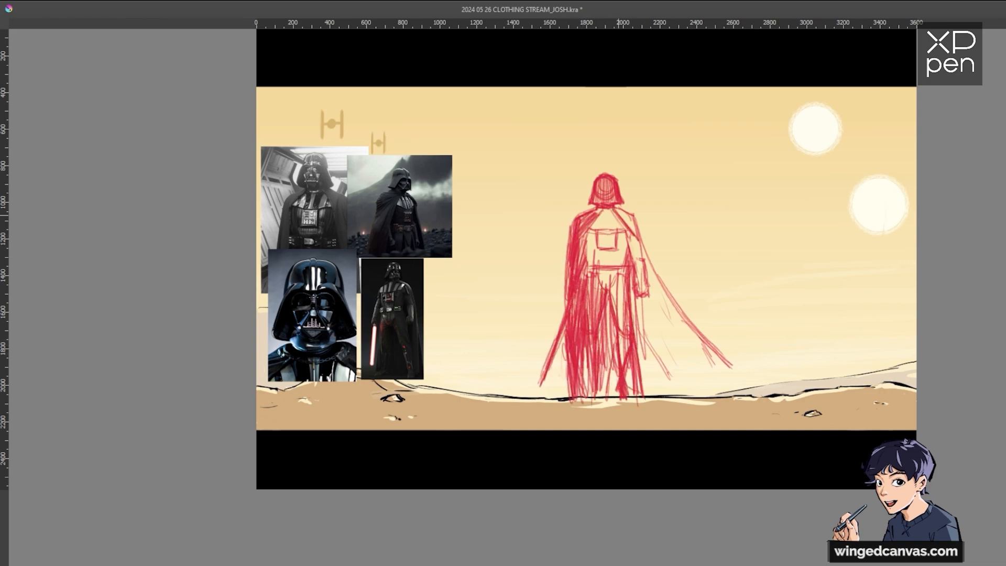
Hatch the right side of the cape with long diagonal strokes from the shoulder to the hem
left_click_drag(627, 219, 655, 283)
mouse_move(642, 252)
left_mouse_down()
mouse_move(746, 378)
mouse_move(691, 388)
left_mouse_up()
left_click_drag(631, 252, 661, 395)
left_click_drag(639, 272, 726, 397)
left_click_drag(636, 288, 695, 405)
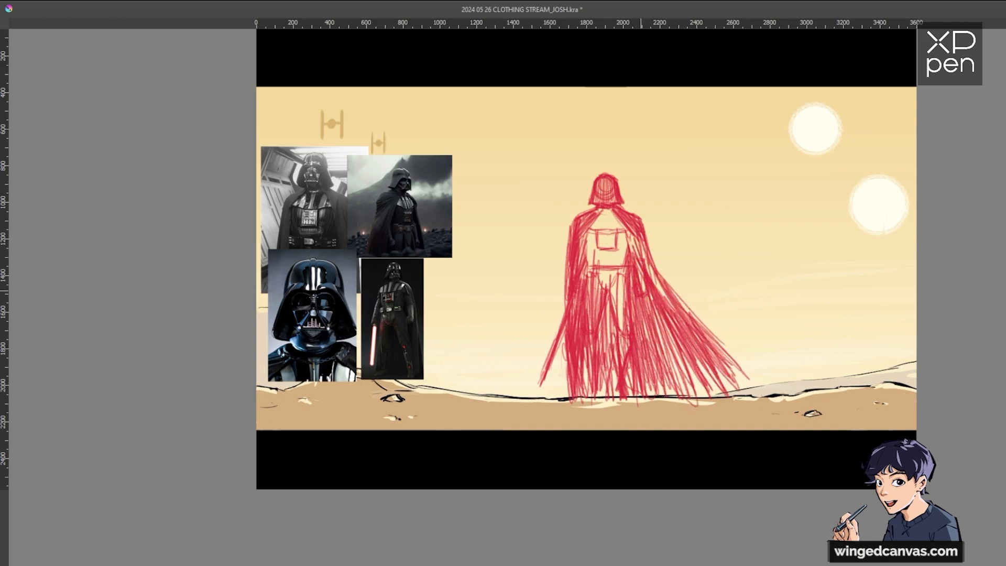
left_click_drag(650, 254, 748, 385)
left_click_drag(594, 261, 657, 257)
key("ctrl+z")
key("ctrl+z")
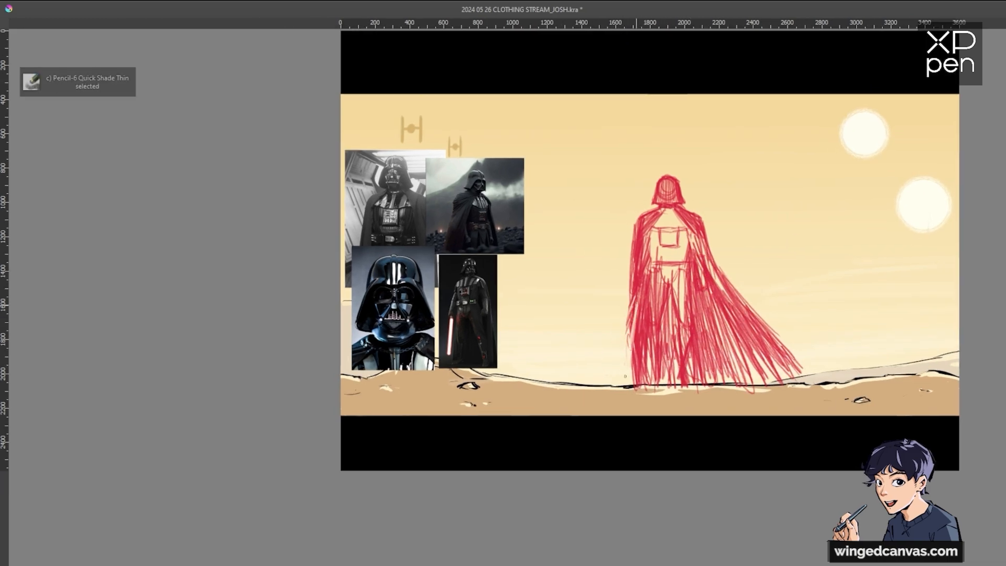
Add hatching along the cape's left edge and its trailing right hem
left_click_drag(632, 296, 625, 388)
left_click_drag(732, 316, 798, 382)
left_click_drag(772, 343, 799, 375)
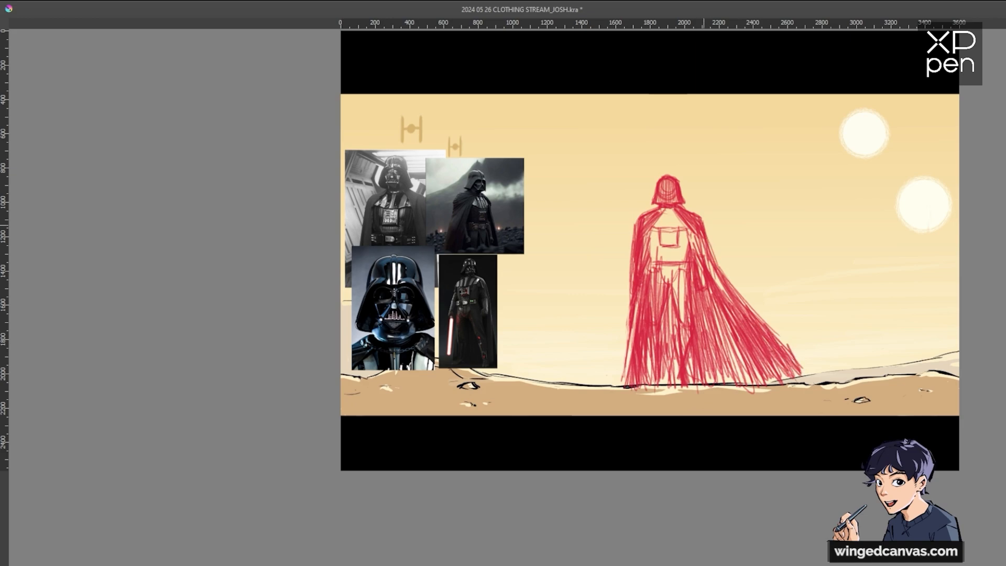
Sketch the collar line across the neck just below the helmet
scroll(693, 193, "up", 2)
left_click_drag(640, 220, 665, 224)
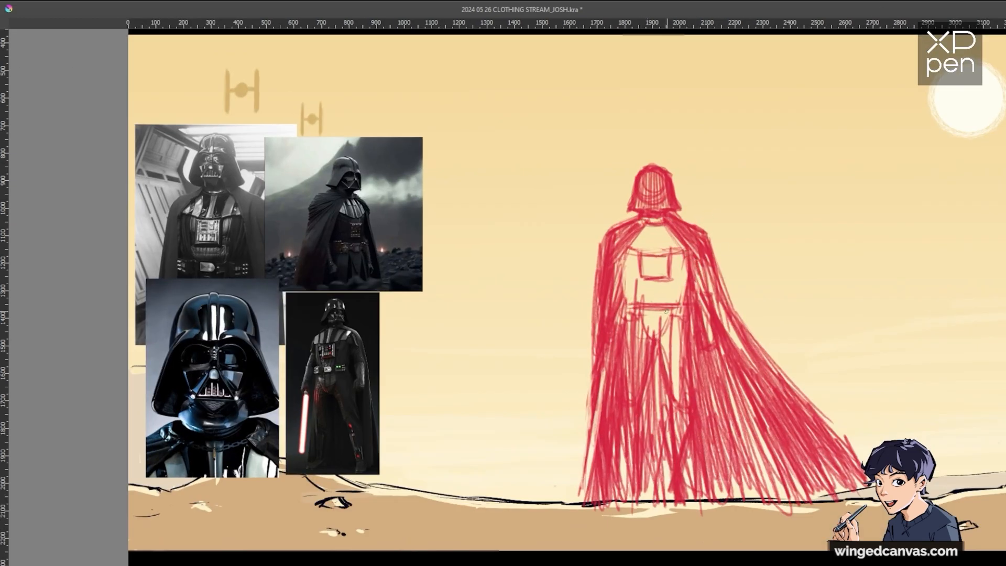
scroll(710, 199, "up", 2)
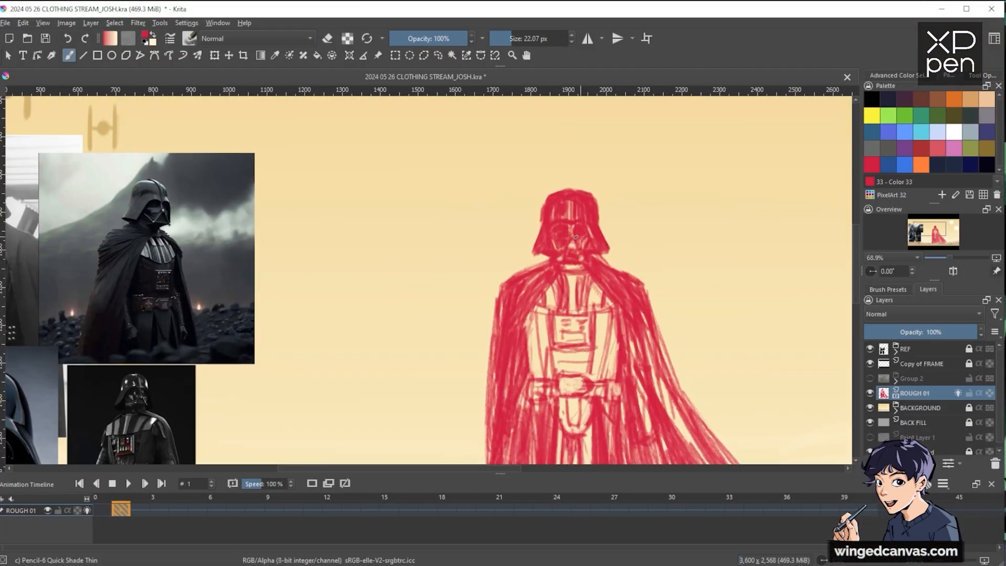
Hide the REF layer, duplicate ROUGH 01 and scale the copied figure down so it stands on the ground line
scroll(546, 260, "down", 3)
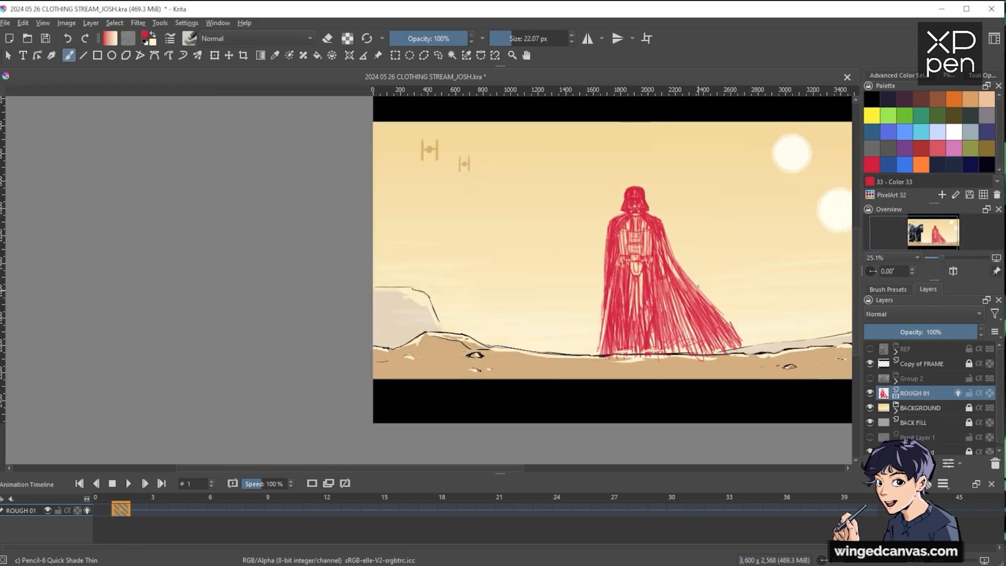
left_click(869, 348)
left_click_drag(753, 206, 654, 215)
key("ctrl+t")
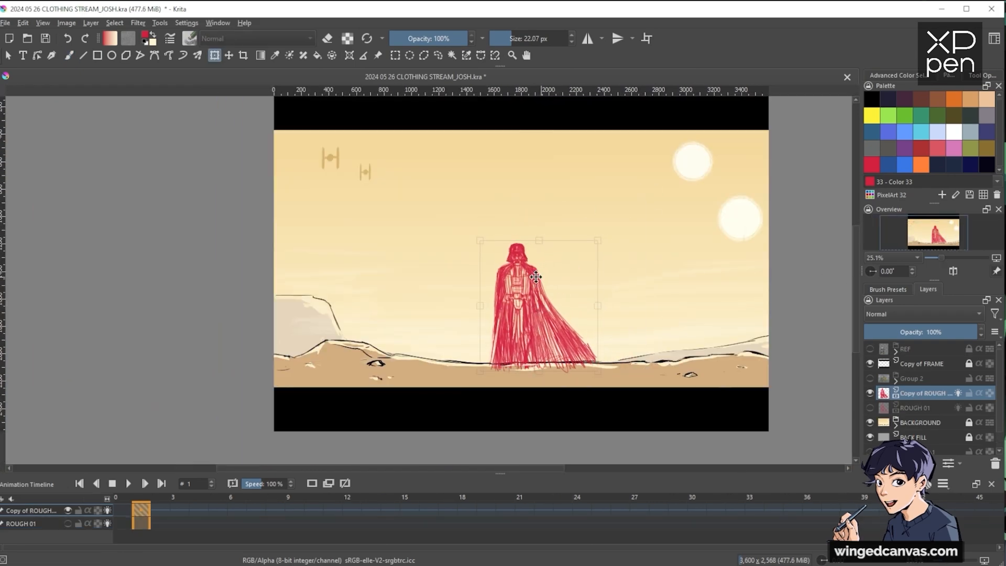
Name the new paint layer above the rough copy DARTH VADER
double_click(911, 394)
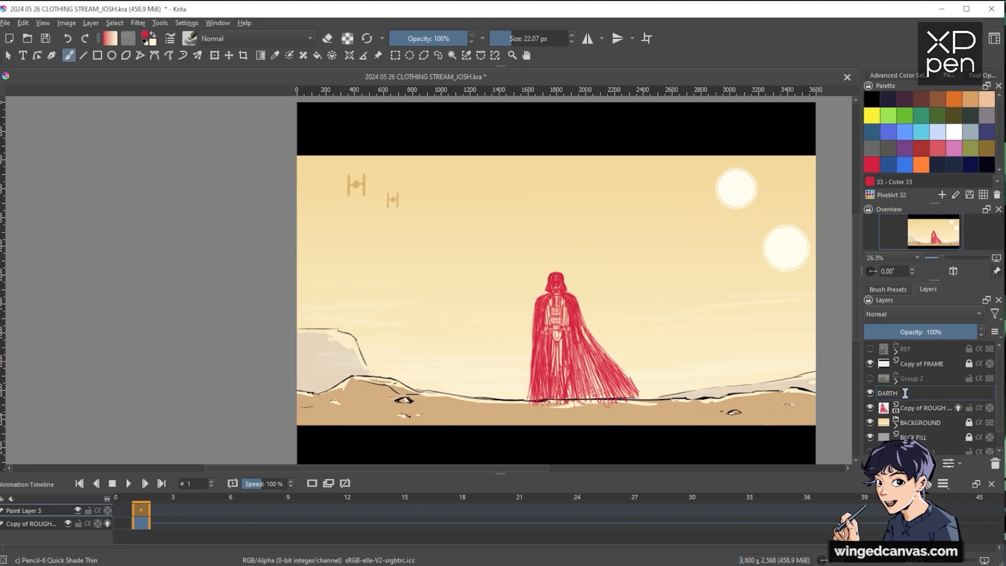
type("DARTH VADER")
key("Return")
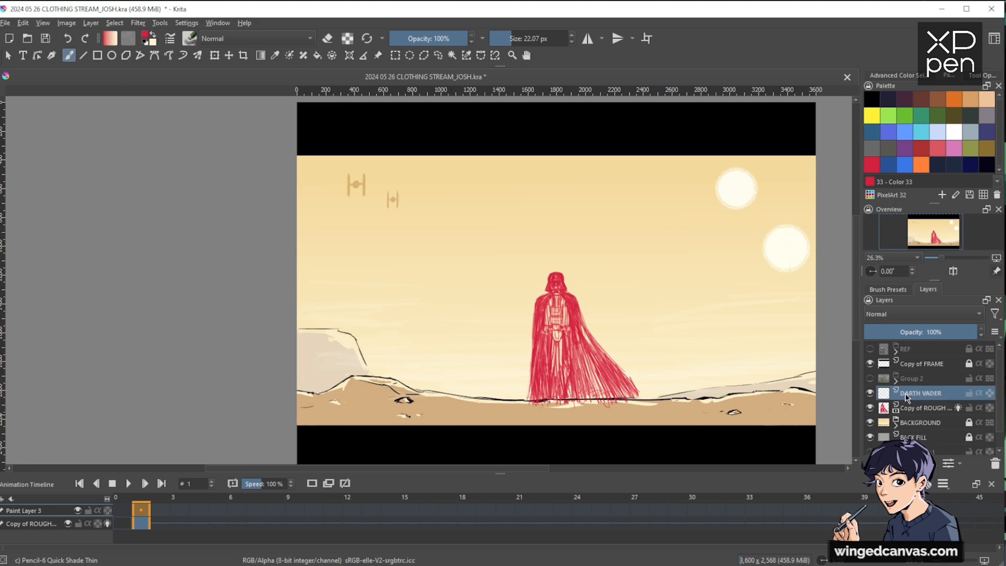
Lower the rough copy layer's opacity to a faint guide and make DARTH VADER the active layer
left_click(907, 408)
left_click(886, 331)
left_click(919, 393)
scroll(628, 314, "up", 2)
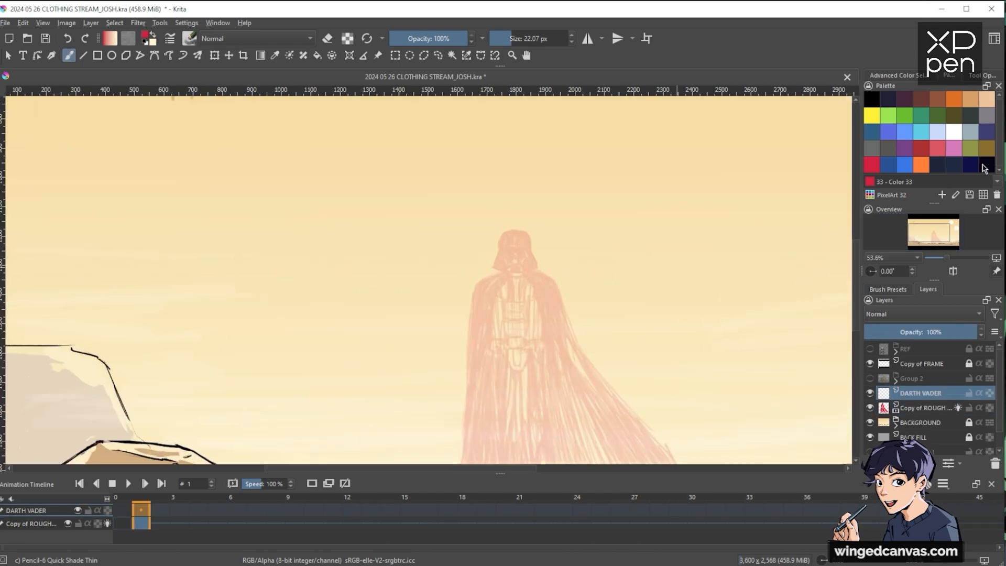
Show the REF layer again and pick a near-black reddish brown as the painting colour
left_click(869, 348)
scroll(674, 288, "down", 1)
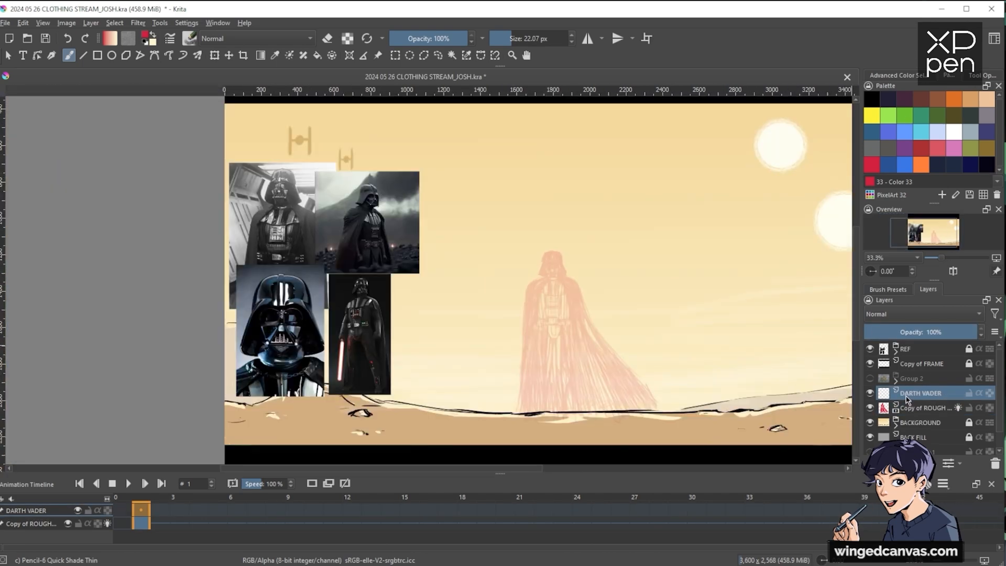
scroll(552, 316, "up", 1)
scroll(670, 302, "down", 2)
left_click(887, 99)
left_click(896, 74)
left_click(930, 105)
left_click(929, 104)
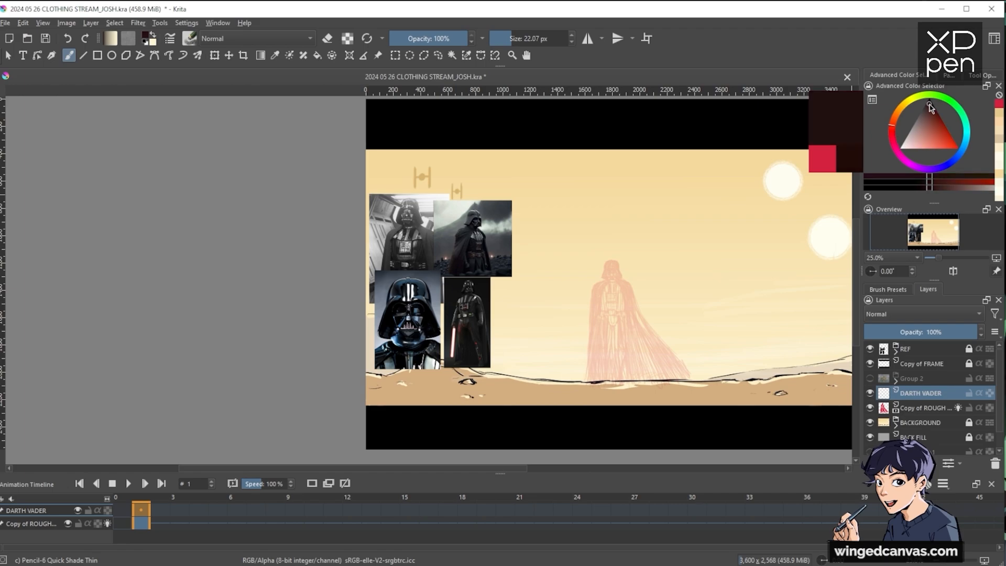
Choose the Ink-7 Brush Rough preset at 13 px and display only the canvas
scroll(668, 277, "up", 2)
left_click(887, 289)
left_click(931, 384)
key("ctrl+z")
mouse_move(799, 239)
left_mouse_down()
mouse_move(672, 406)
mouse_move(715, 385)
left_mouse_up()
left_click_drag(797, 242, 734, 396)
left_click_drag(514, 303, 701, 202)
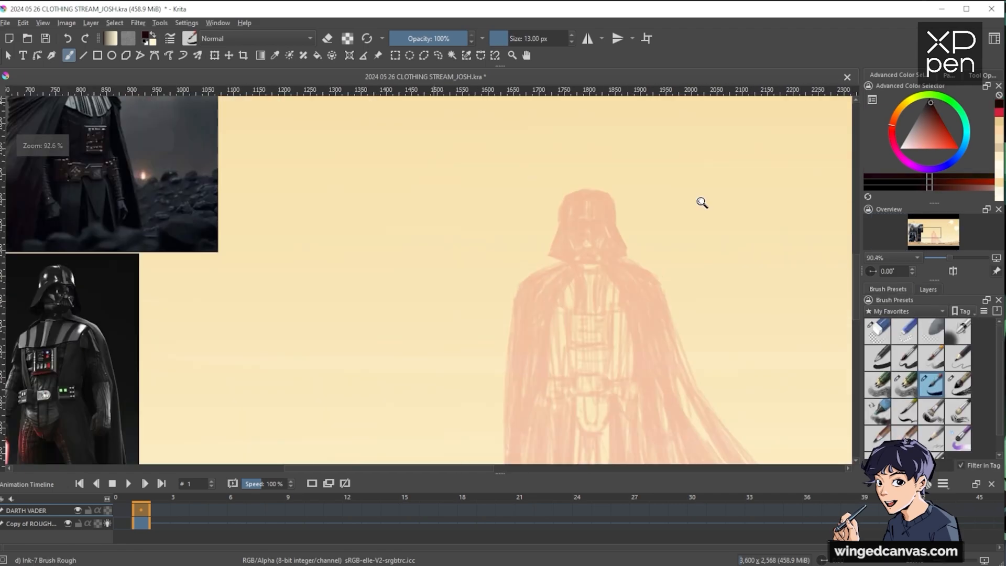
key("Tab")
scroll(702, 202, "down", 1)
scroll(748, 285, "up", 1)
key("m")
key("m")
key("ctrl+z")
Ink the dome and flared sides of the helmet outline over the faded sketch
left_click_drag(736, 267, 744, 244)
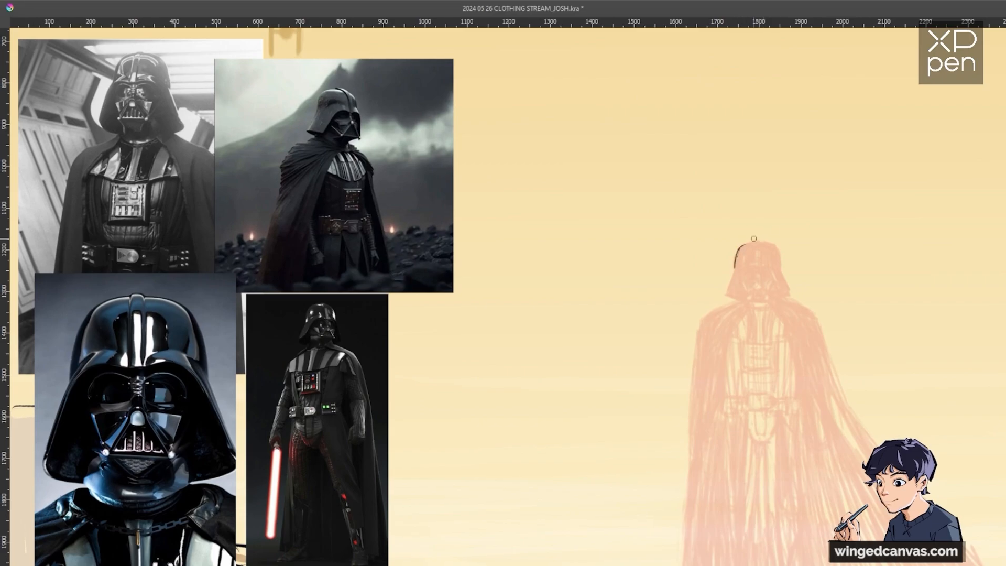
key("Tab")
left_click_drag(768, 321, 759, 386)
key("ctrl+z")
key("Tab")
scroll(831, 296, "down", 1)
left_click_drag(763, 230, 769, 190)
key("ctrl+z")
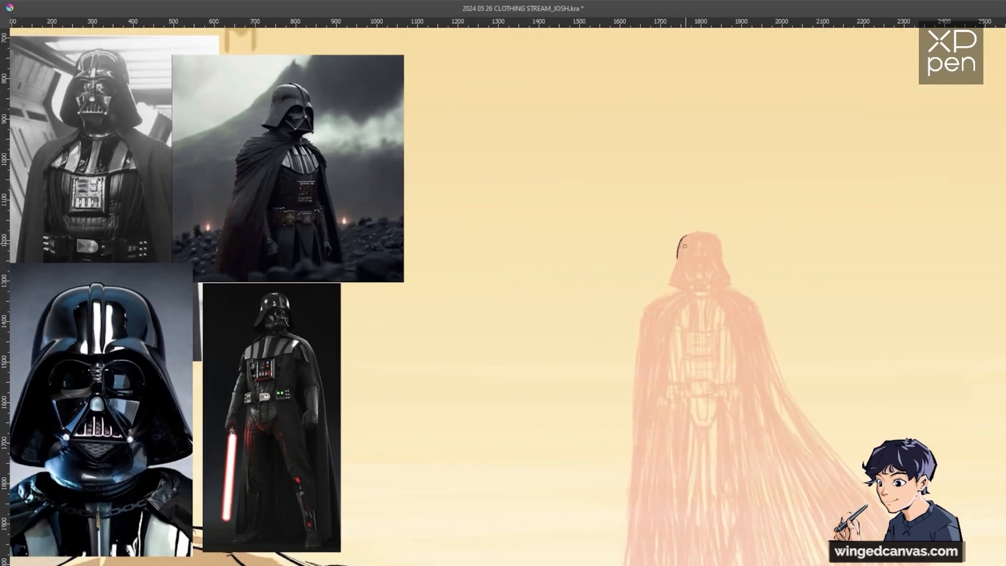
left_click_drag(720, 238, 724, 260)
scroll(748, 247, "up", 2)
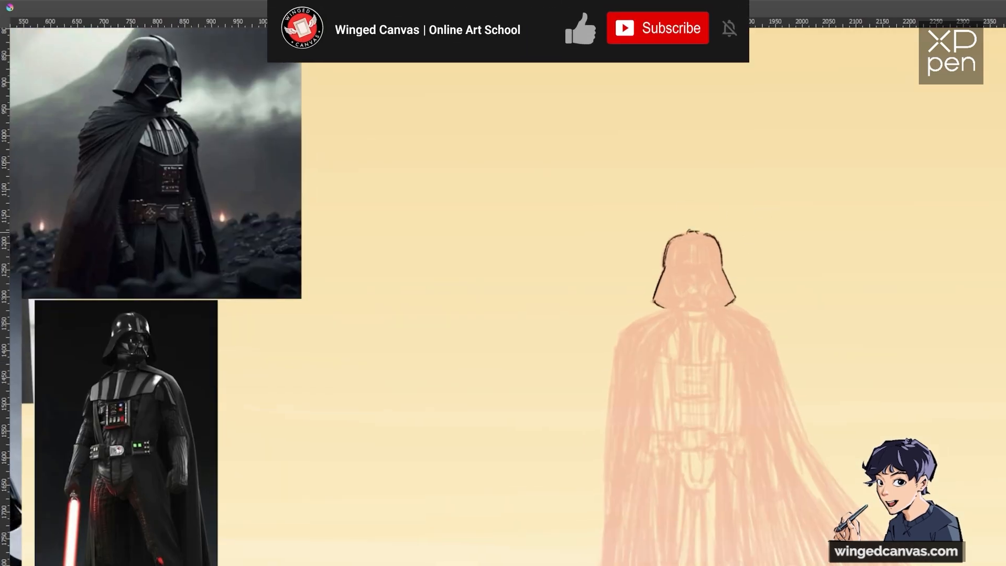
Ink both shoulder contours, the curved chest line and the lower edge of the helmet
scroll(749, 228, "down", 2)
scroll(748, 228, "up", 1)
mouse_move(749, 228)
left_mouse_down()
mouse_move(790, 217)
mouse_move(770, 207)
left_mouse_up()
left_click_drag(693, 239, 659, 268)
left_click_drag(734, 238, 760, 250)
left_click_drag(699, 280, 733, 275)
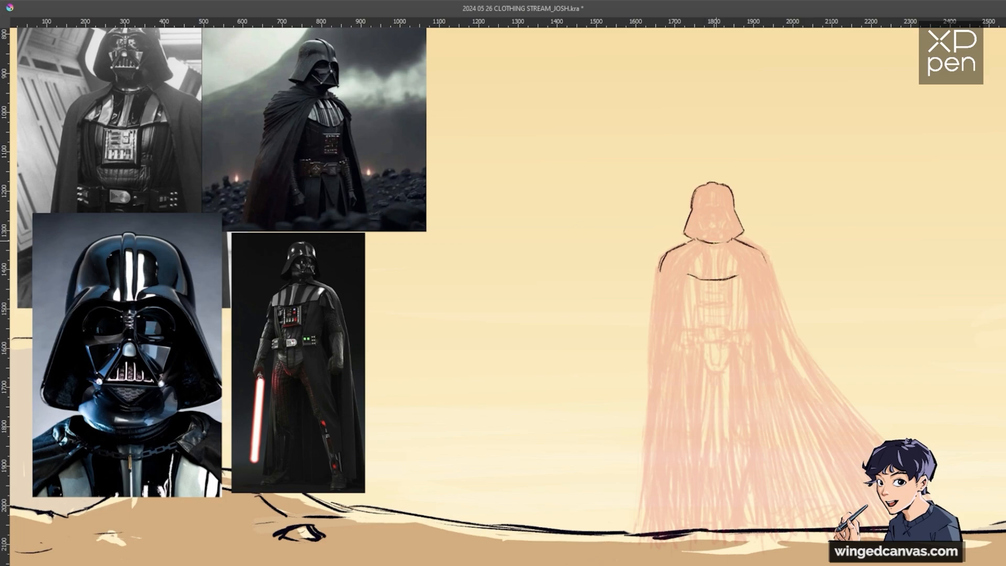
left_click_drag(703, 242, 732, 239)
Fill the helmet with dark strokes, leaving small light gaps for the mask highlights
scroll(727, 226, "up", 1)
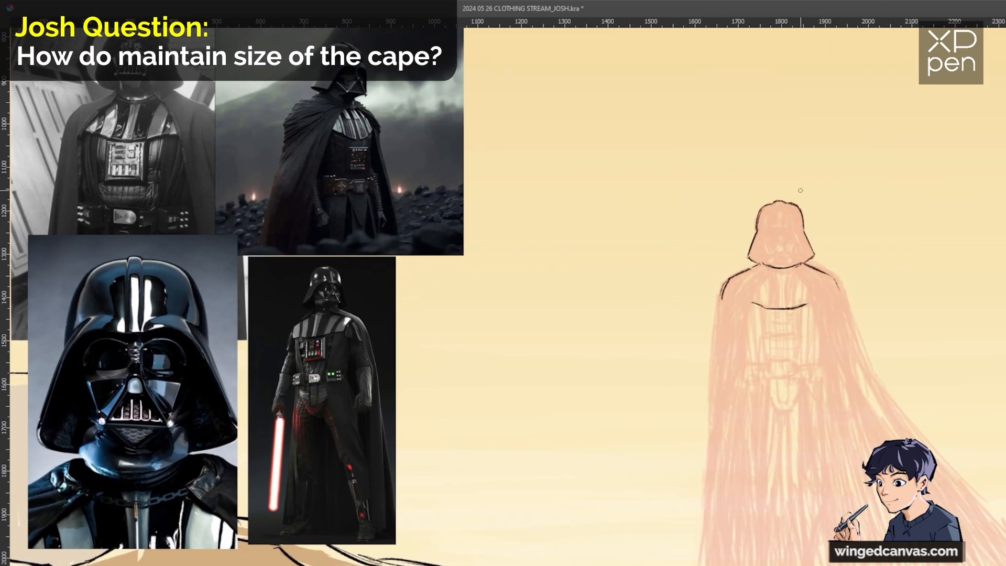
mouse_move(771, 208)
left_mouse_down()
mouse_move(761, 233)
mouse_move(786, 261)
mouse_move(793, 220)
mouse_move(769, 207)
left_mouse_up()
left_click_drag(779, 196, 815, 273)
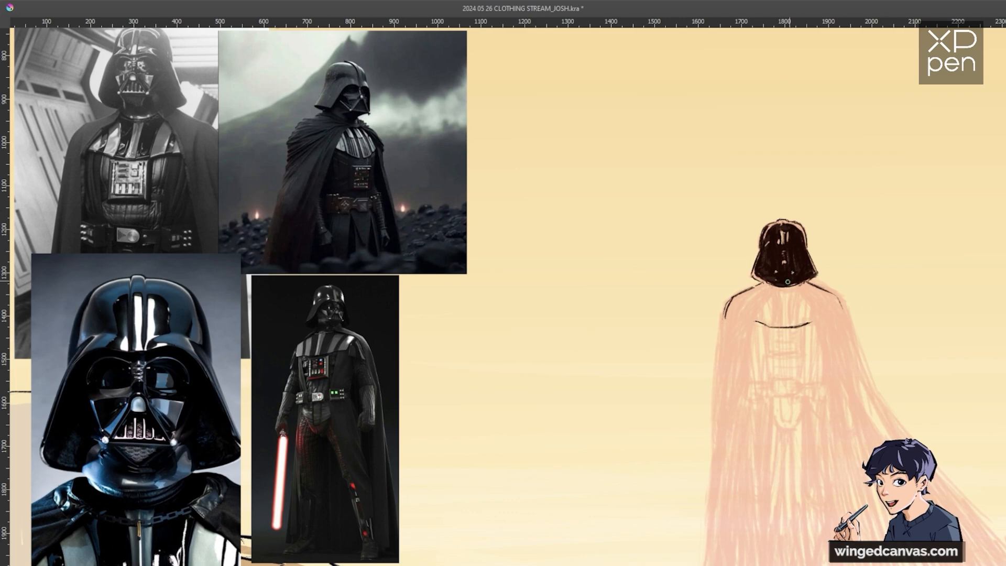
Fill the cape over both shoulders in solid dark ink and add the collar and dark stripes of the chest armour
mouse_move(768, 295)
left_mouse_down()
mouse_move(720, 331)
mouse_move(733, 306)
left_mouse_up()
left_click_drag(803, 285, 826, 313)
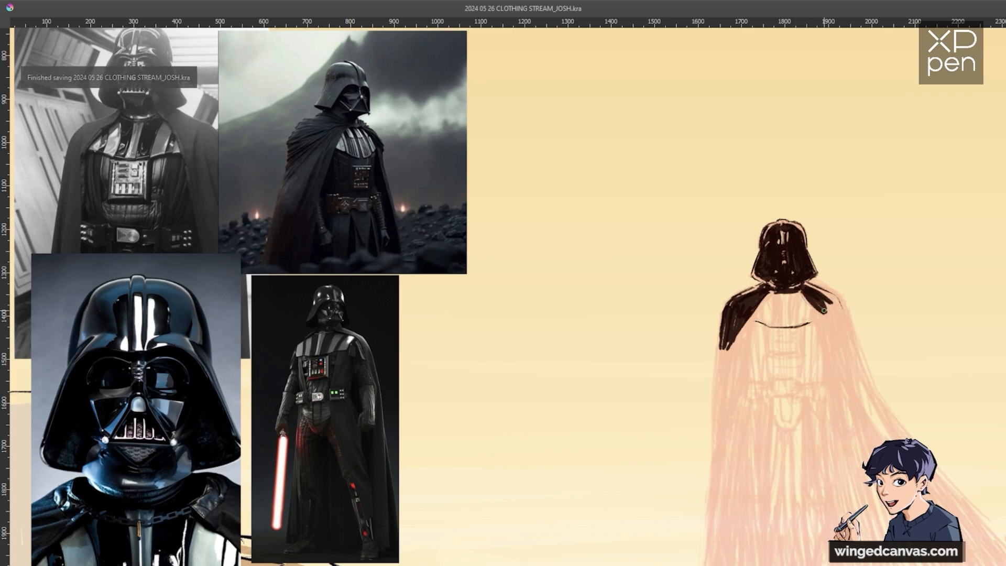
mouse_move(820, 295)
left_mouse_down()
mouse_move(844, 345)
mouse_move(845, 319)
mouse_move(833, 321)
mouse_move(787, 224)
mouse_move(913, 148)
left_mouse_up()
left_click_drag(726, 258, 694, 309)
left_click_drag(772, 243, 797, 284)
left_click_drag(787, 267, 818, 296)
left_click_drag(815, 259, 821, 291)
mouse_move(821, 290)
left_mouse_down()
mouse_move(835, 278)
mouse_move(889, 276)
left_mouse_up()
mouse_move(795, 226)
left_mouse_down()
mouse_move(803, 258)
mouse_move(828, 251)
mouse_move(823, 259)
mouse_move(831, 248)
mouse_move(784, 254)
left_mouse_up()
left_click_drag(839, 238, 845, 255)
mouse_move(605, 267)
left_mouse_down()
mouse_move(605, 356)
mouse_move(605, 261)
left_mouse_up()
left_click_drag(828, 249, 890, 307)
Ink the chest control panel and torso sides, filling the body dark down to the ground line
left_click_drag(848, 381, 886, 381)
left_click_drag(886, 381, 810, 368)
left_click_drag(810, 345, 810, 368)
left_click_drag(773, 358, 773, 368)
left_click_drag(827, 348, 873, 323)
left_click_drag(813, 310, 820, 376)
left_click_drag(859, 309, 856, 374)
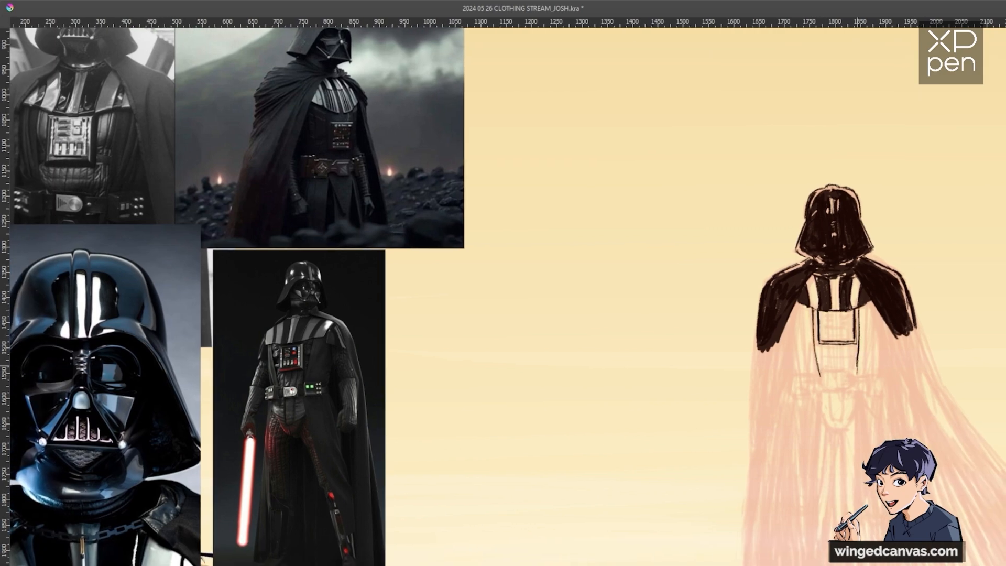
mouse_move(820, 316)
left_mouse_down()
mouse_move(755, 300)
mouse_move(826, 289)
left_mouse_up()
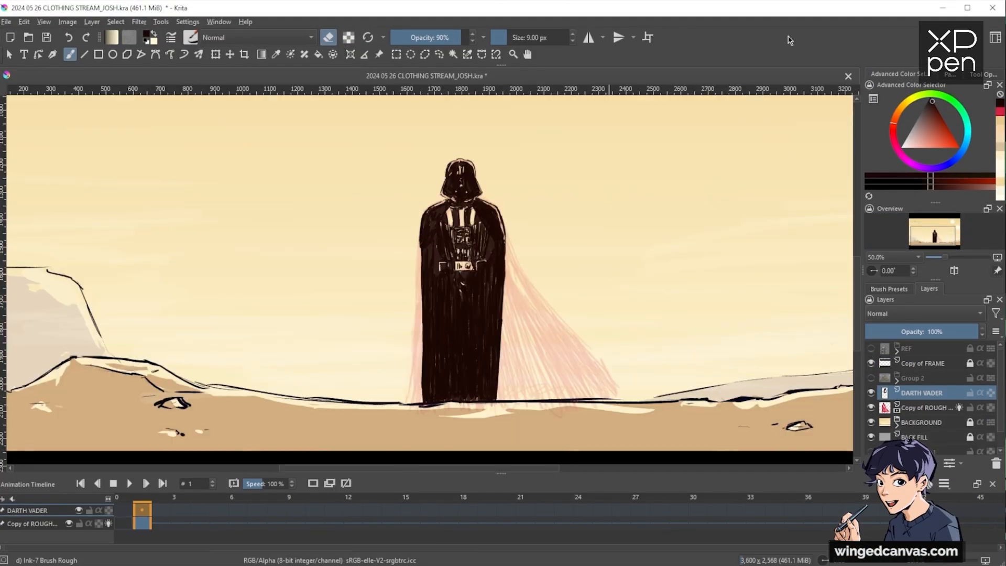
Refine the figure's edges and its chest panel and belt details by alternating ink strokes with erased highlights
left_click_drag(308, 225, 325, 200)
key("e")
left_click_drag(555, 317, 556, 391)
left_click_drag(529, 264, 531, 313)
left_click_drag(662, 177, 678, 170)
key("e")
left_click_drag(624, 218, 644, 283)
mouse_move(426, 192)
left_mouse_down()
mouse_move(389, 212)
mouse_move(448, 179)
left_mouse_up()
key("e")
left_click_drag(454, 142, 551, 105)
left_click_drag(495, 197, 467, 268)
key("e")
left_click_drag(478, 180, 456, 309)
key("e")
mouse_move(719, 198)
left_mouse_down()
mouse_move(679, 244)
mouse_move(703, 328)
left_mouse_up()
key("e")
mouse_move(670, 213)
left_mouse_down()
mouse_move(705, 314)
mouse_move(705, 352)
left_mouse_up()
key("e")
mouse_move(618, 262)
left_mouse_down()
mouse_move(564, 339)
mouse_move(577, 278)
left_mouse_up()
left_click_drag(460, 278, 458, 329)
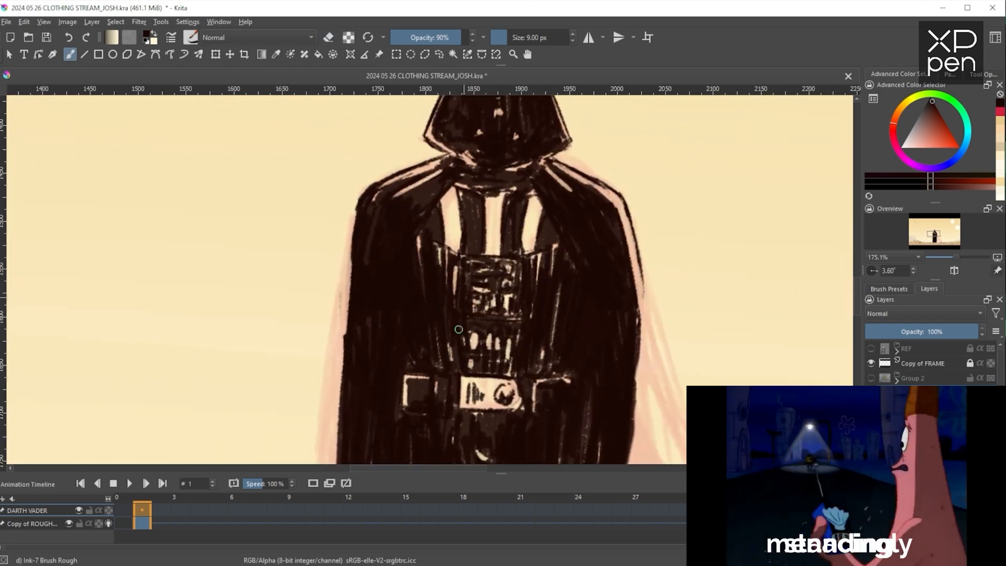
Touch up the shoulders, chest armour and robe with additional fine ink strokes
left_click_drag(588, 282, 606, 242)
left_click_drag(422, 170, 459, 133)
left_click_drag(455, 147, 482, 337)
left_click_drag(588, 366, 602, 121)
left_click_drag(658, 312, 659, 291)
left_click_drag(655, 344, 657, 432)
left_click_drag(457, 362, 460, 442)
left_click_drag(525, 298, 551, 357)
mouse_move(718, 270)
left_mouse_down()
mouse_move(761, 335)
mouse_move(696, 366)
left_mouse_up()
Clear the rough copy layer and add a paint layer named CAPE below DARTH VADER
left_click(920, 407)
key("Delete")
key("Insert")
double_click(895, 407)
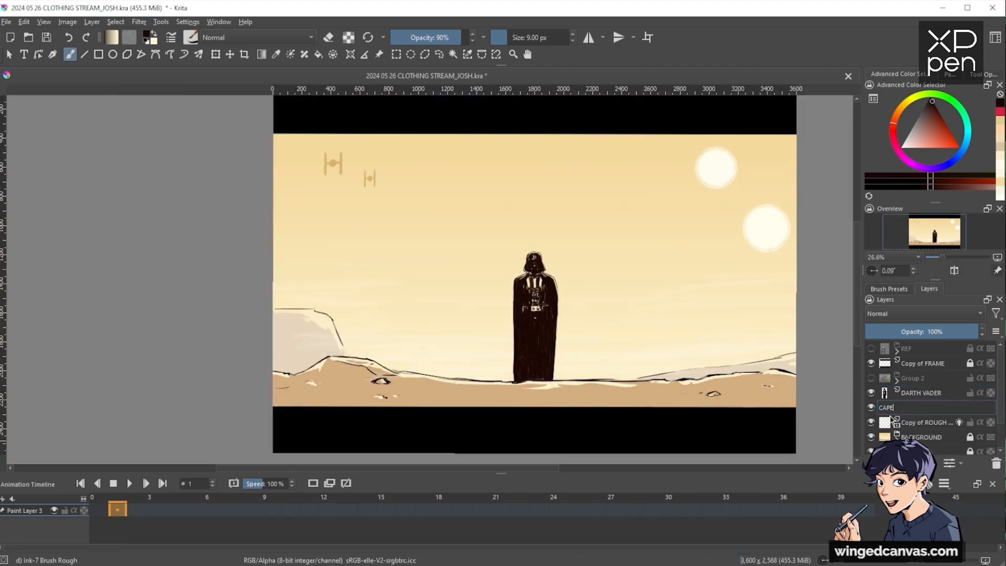
key("Return")
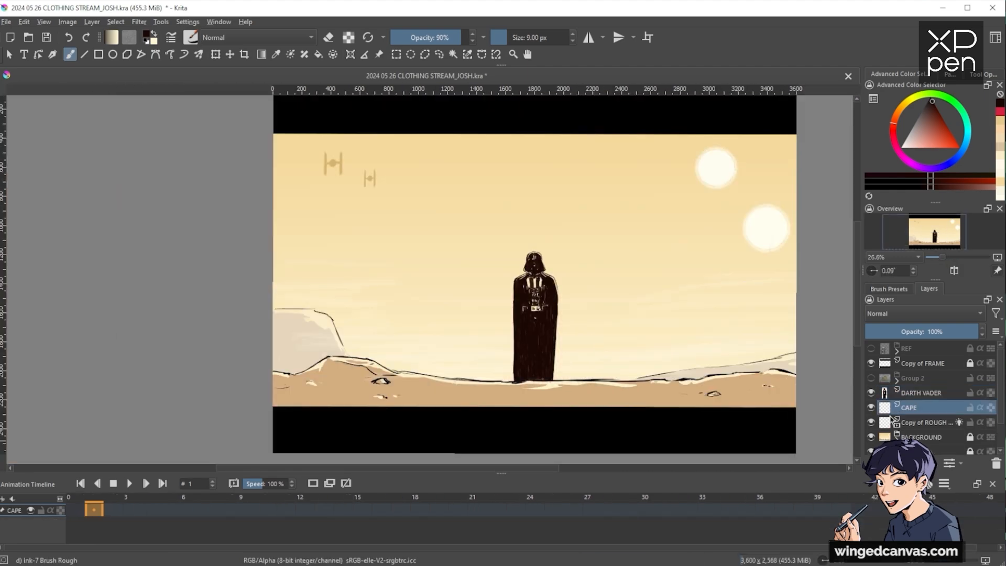
Using the Ink-8 Sumi-e preset at about 54 px, ink the cape's left edge and its flaring right side
scroll(522, 394, "up", 2)
left_click(888, 288)
left_click(958, 384)
left_click_drag(711, 256, 701, 257, "shift")
left_click_drag(512, 213, 499, 339)
left_click_drag(505, 270, 499, 375)
left_click_drag(577, 233, 588, 288)
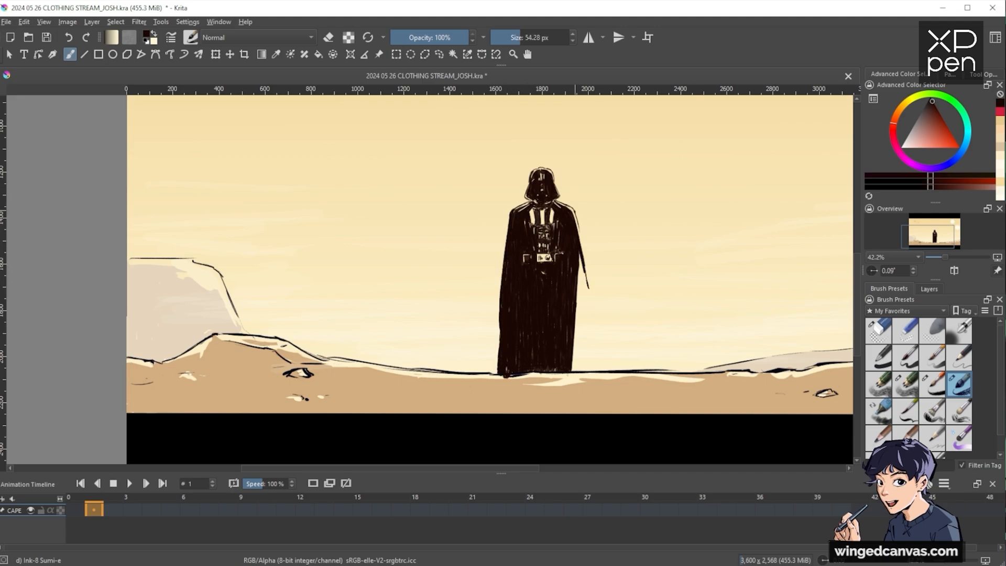
left_click_drag(579, 215, 599, 374)
left_click_drag(586, 295, 644, 380)
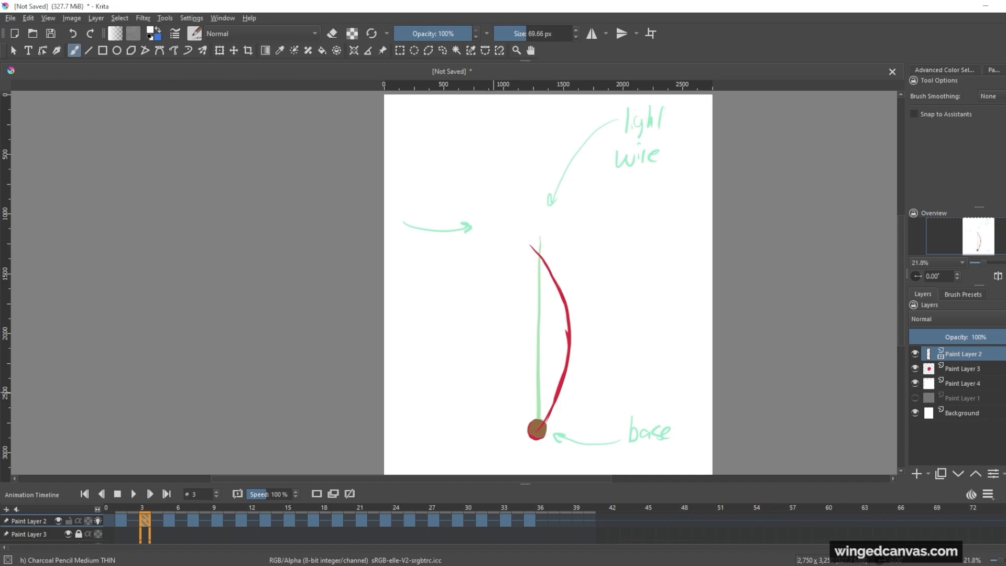
In the light-wire demo document, examine the wire's bend from frame 3 to frame 9 and undo the extra tip strokes
key("ctrl+Right")
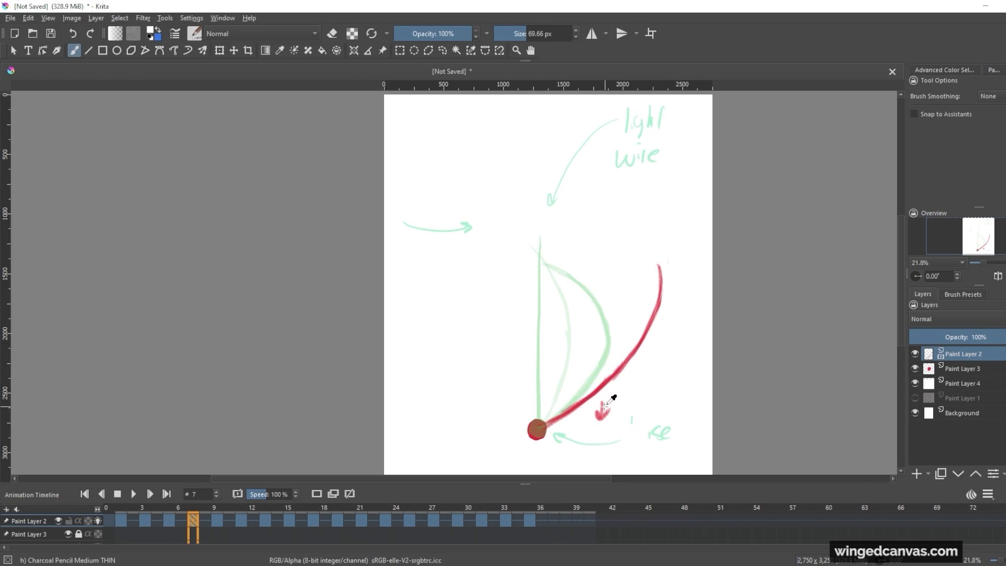
key("ctrl+Right")
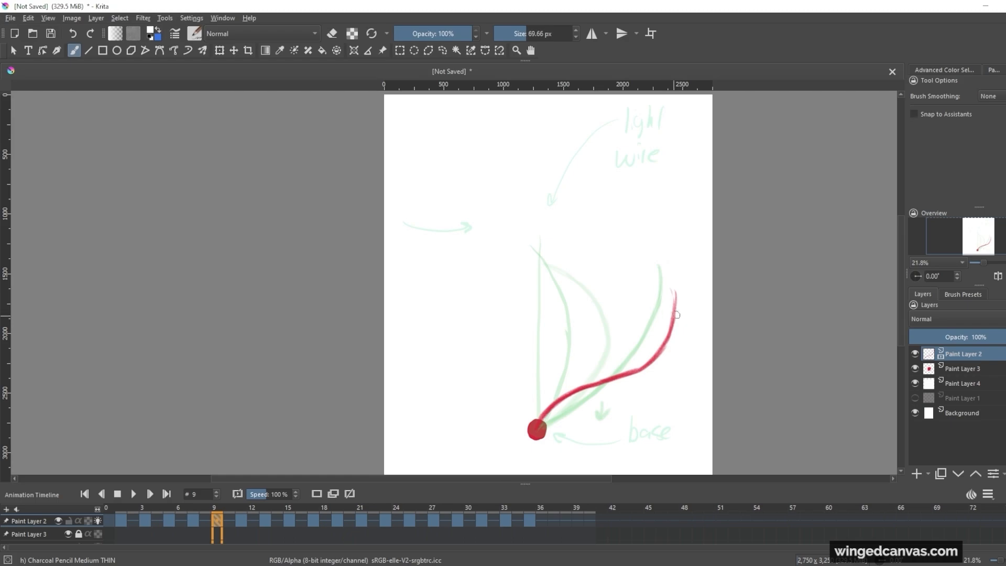
left_click_drag(673, 284, 676, 298)
key("ctrl+z")
key("ctrl+z")
Examine the wire's overlapping motion keyframe by keyframe from frame 11 to frame 35
key(".")
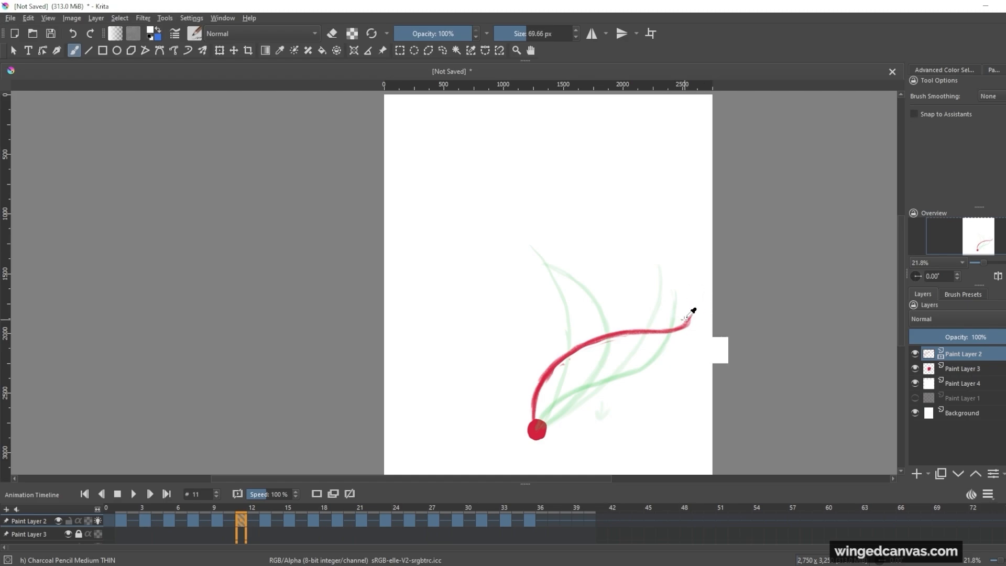
key("period")
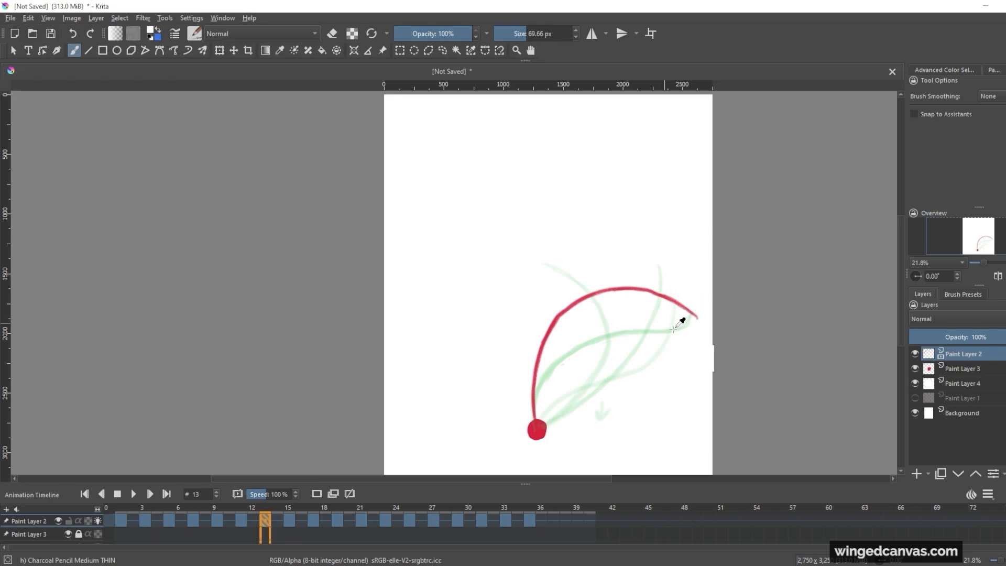
key("ctrl+Right")
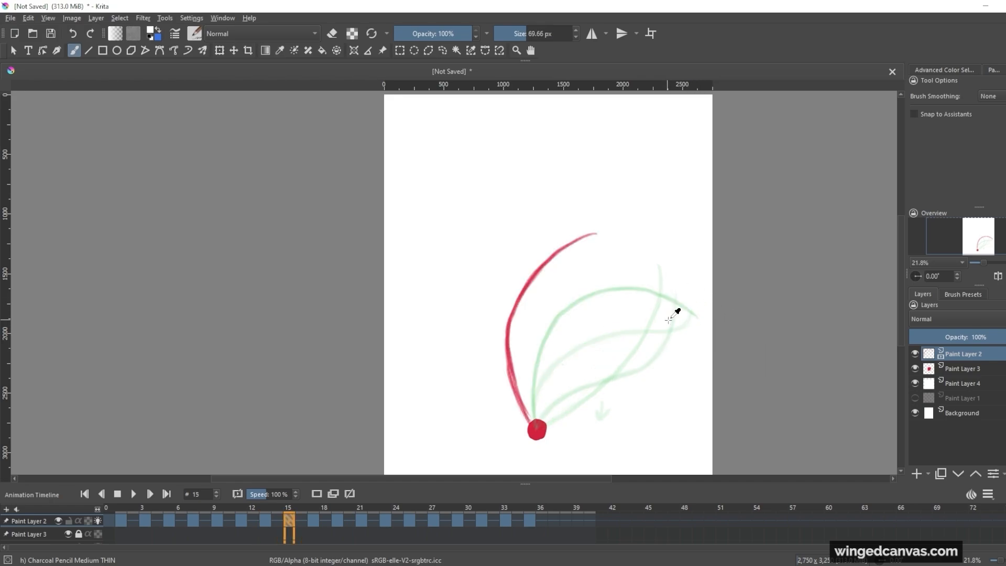
key("ctrl+Right")
key("ctrl+Right")
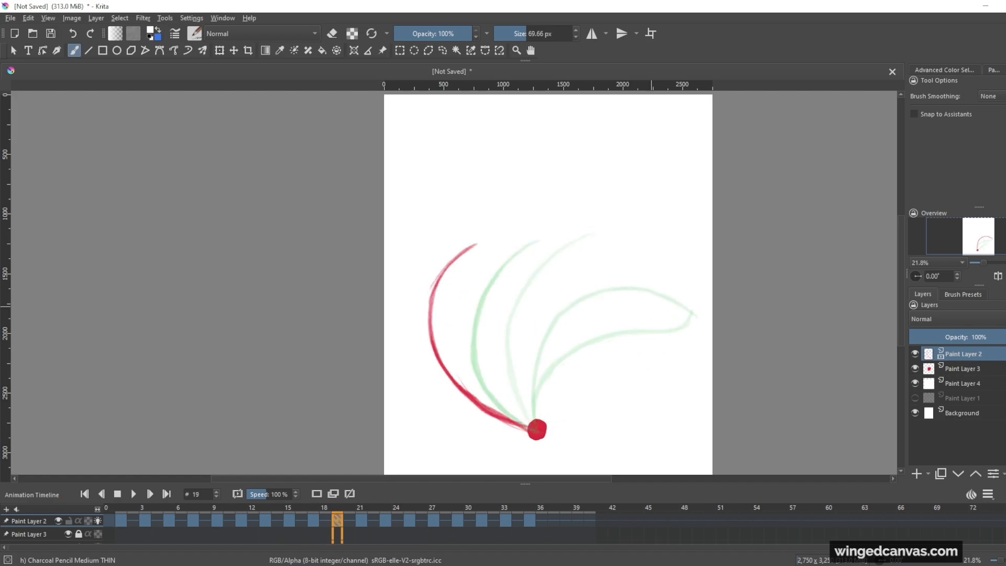
key("ctrl+Right")
key("ctrl+Right")
key("ctrl+Right")
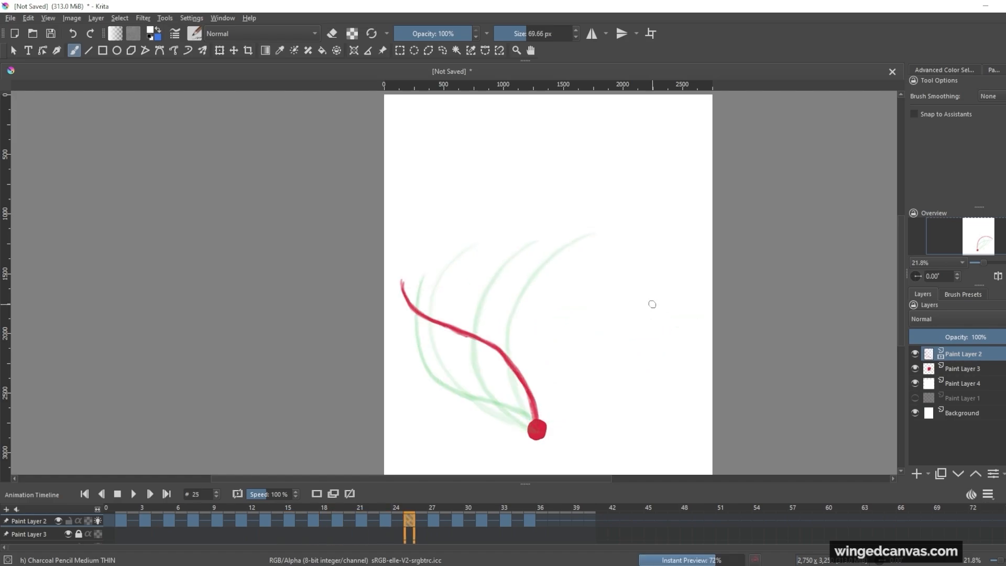
key("ctrl+Right")
key("ctrl+Right")
key("ctrl+Right")
key("ctrl+Right")
key("ctrl+Right")
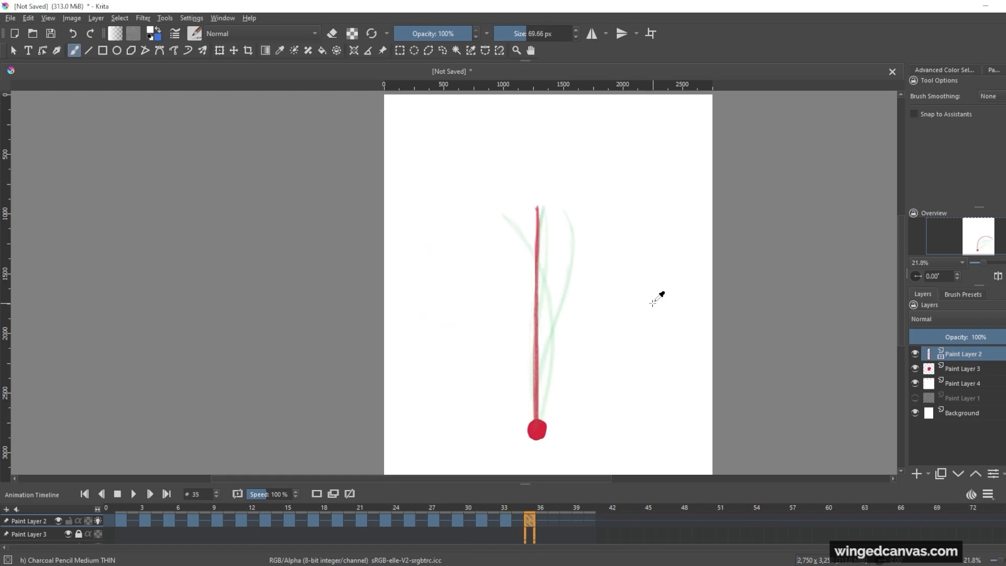
Go back through the wire's keyframes to frame 1 and play the animation
key("ctrl+Left")
key("ctrl+Left")
key("ctrl+Left")
key("ctrl+Left")
key("ctrl+Left")
key("ctrl+Left")
key("ctrl+Left")
key("ctrl+Left")
key("ctrl+Left")
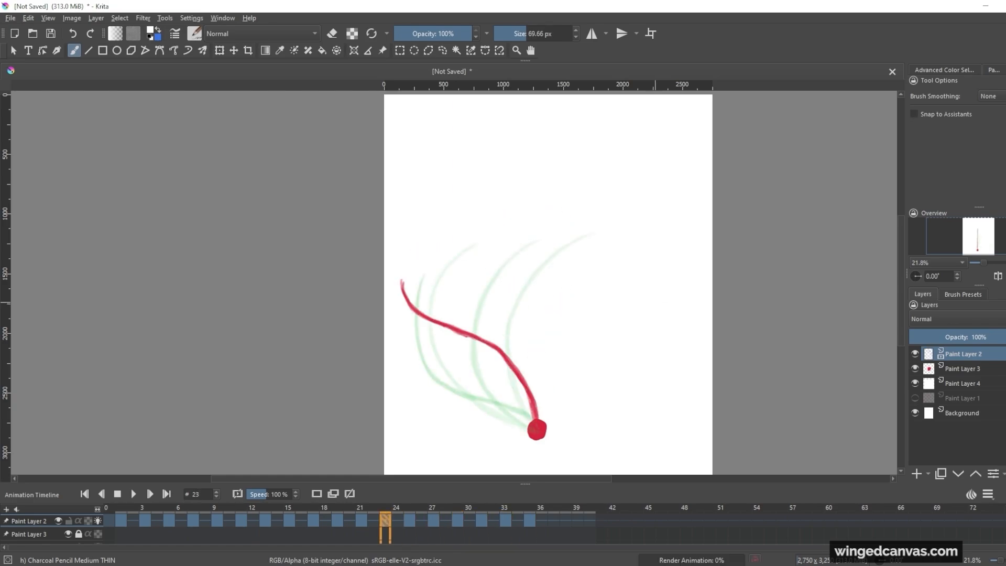
key("ctrl+Left")
key("ctrl+Left")
key("ctrl+Left")
key("ctrl+Left")
key("ctrl+Left")
key("ctrl+Left")
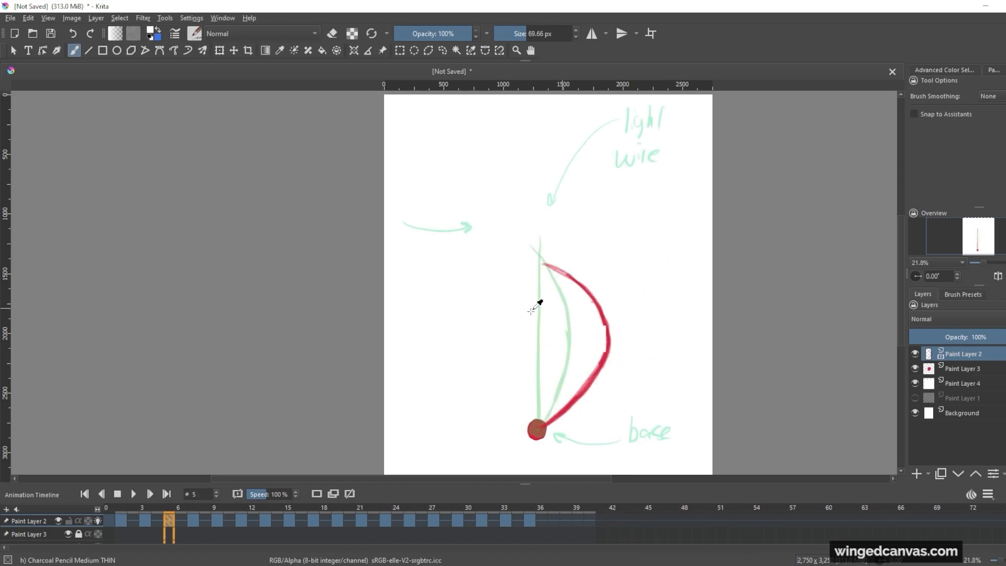
key("ctrl+Left")
key("ctrl+Left")
left_click(134, 493)
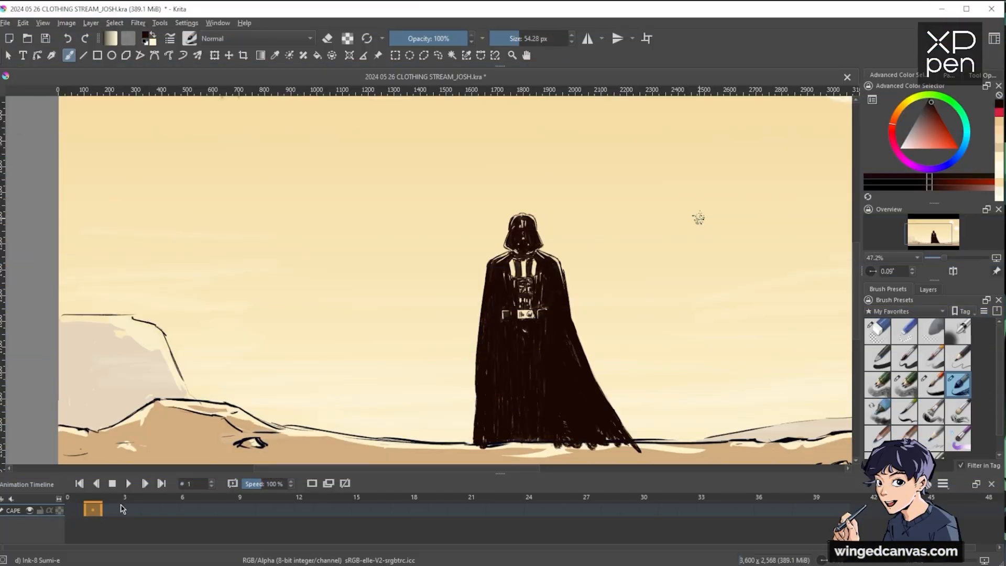
Back in the Darth Vader document, turn on onion skins for the CAPE layer and draw a curved wind arrow beside the cape on frame 3
left_click(69, 509)
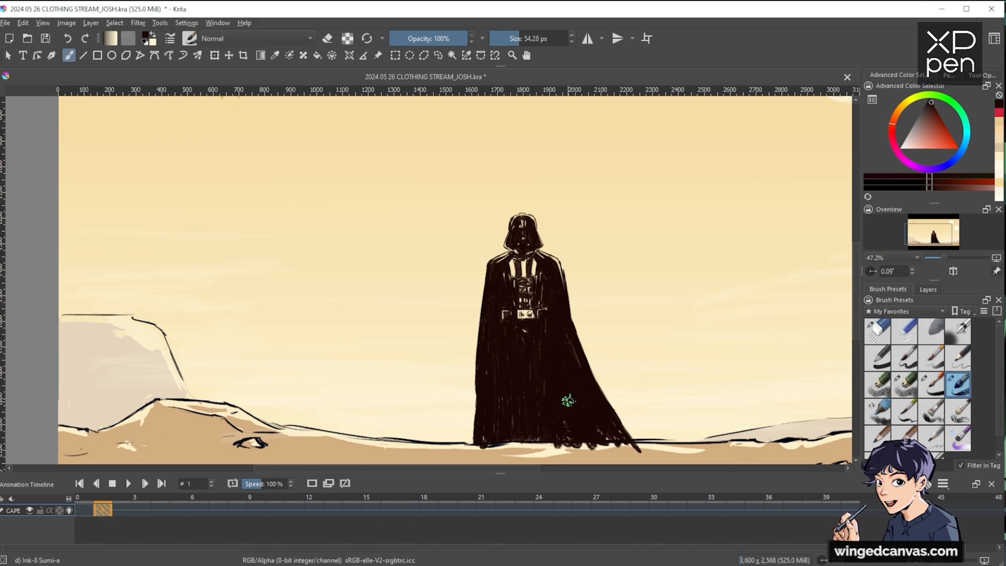
left_click_drag(604, 343, 733, 365)
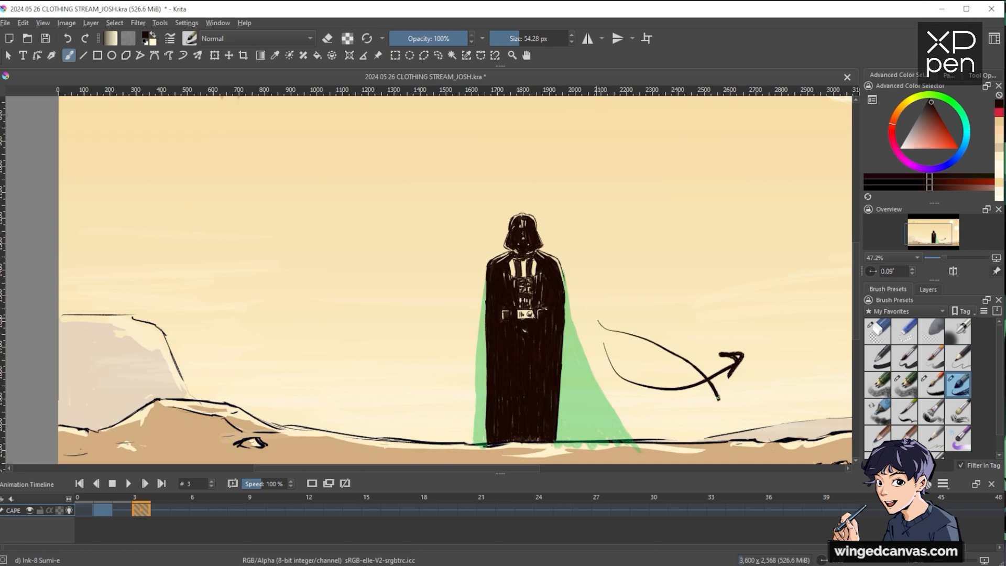
Sketch two more motion arrows beside the cape's lower right corner on frame 3
left_click_drag(678, 403, 659, 428)
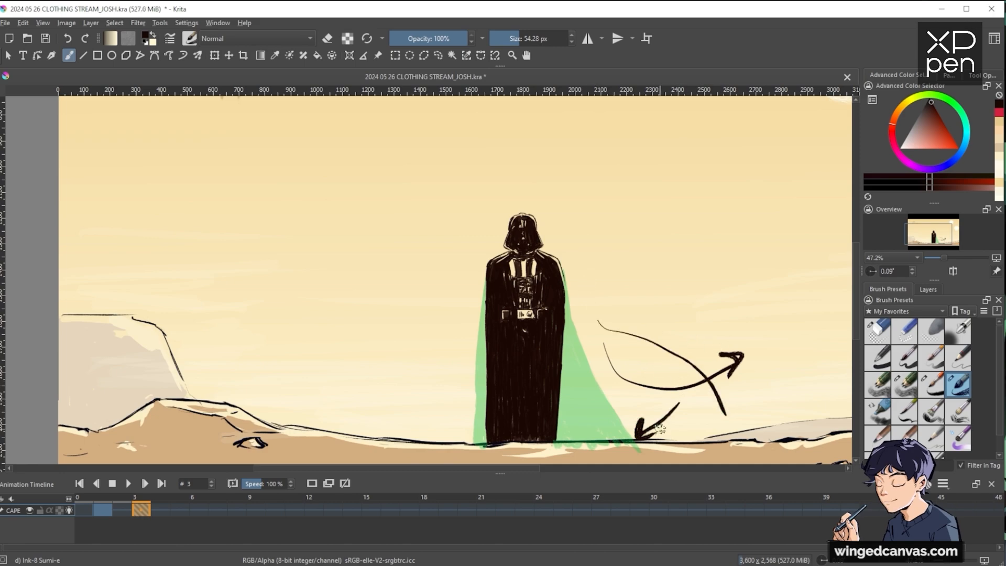
left_click_drag(599, 326, 740, 410)
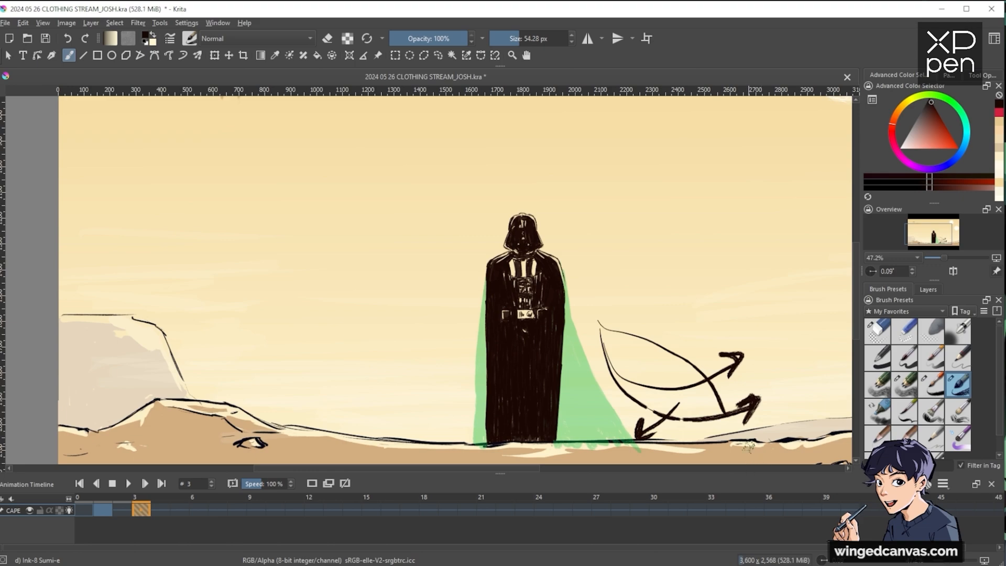
Clear the arrows from frame 3 and paint the flared cape in black, using the onion skin as a guide
key("Delete")
left_click_drag(491, 278, 486, 427)
mouse_move(474, 427)
left_mouse_down()
mouse_move(690, 187)
mouse_move(539, 265)
mouse_move(568, 220)
left_mouse_up()
left_click_drag(488, 209, 488, 424)
left_click_drag(536, 280, 443, 267)
mouse_move(519, 183)
left_mouse_down()
mouse_move(546, 300)
mouse_move(617, 382)
left_mouse_up()
left_click_drag(560, 285, 645, 407)
left_click_drag(527, 252, 530, 393)
left_click_drag(516, 220, 516, 416)
left_click_drag(544, 314, 568, 409)
left_click_drag(581, 361, 628, 409)
On frame 5, paint the cape's right side in black, flaring slightly beyond the onion-skinned shape
left_click_drag(802, 242, 801, 283)
left_click(180, 509)
mouse_move(478, 241)
left_mouse_down()
mouse_move(503, 315)
mouse_move(568, 413)
left_mouse_up()
left_click_drag(568, 414, 584, 345)
left_click_drag(493, 181, 576, 377)
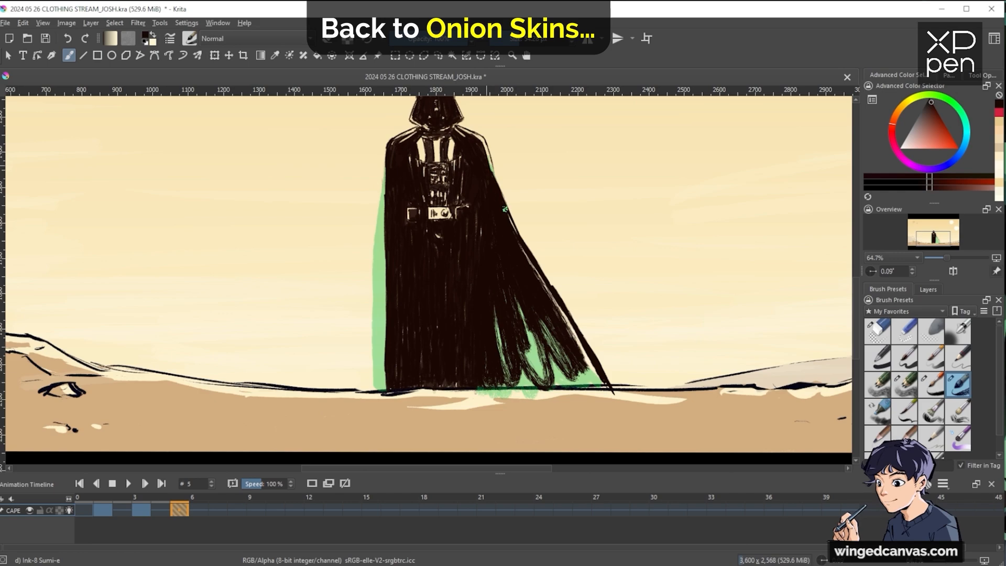
left_click_drag(518, 243, 589, 393)
Paint the narrow left edge of the frame 5 cape and erase the stray paint along its edge and hem
left_click_drag(384, 181, 379, 309)
left_click_drag(381, 199, 384, 403)
key("e")
left_click_drag(376, 217, 374, 324)
key("e")
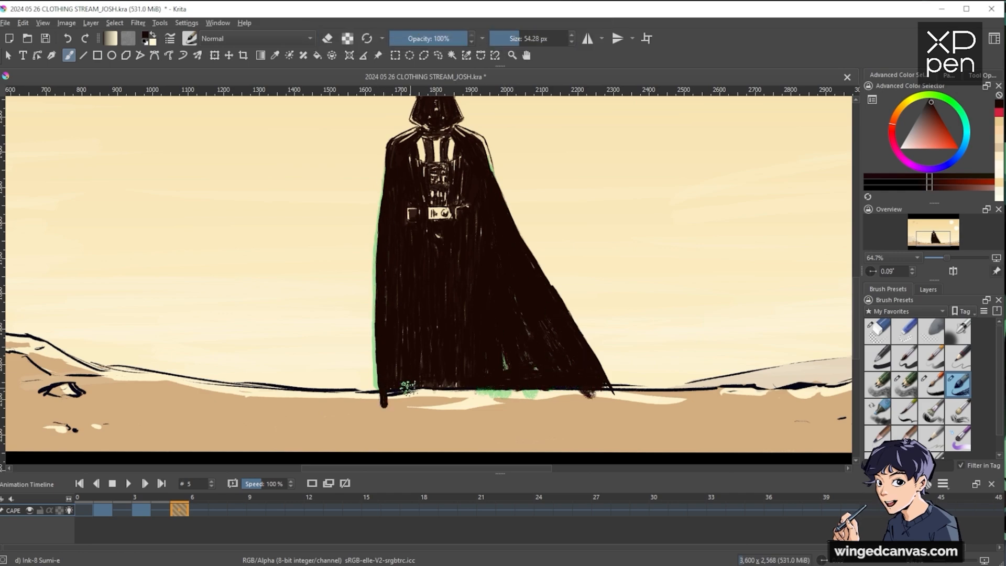
key("e")
left_click_drag(388, 393, 383, 406)
Flip back to frame 1 and forward to frame 7 to examine the cape's motion
left_click_drag(534, 440, 534, 472)
key("Left")
key("Left")
key("Left")
key("Left")
key("Right")
key("Right")
key("Right")
key("Right")
key("Right")
key("Right")
On frame 7, paint the cape with a fuller, bulging right edge and a thin left edge in black
key("e")
left_click_drag(501, 236, 580, 369)
left_click_drag(516, 264, 595, 398)
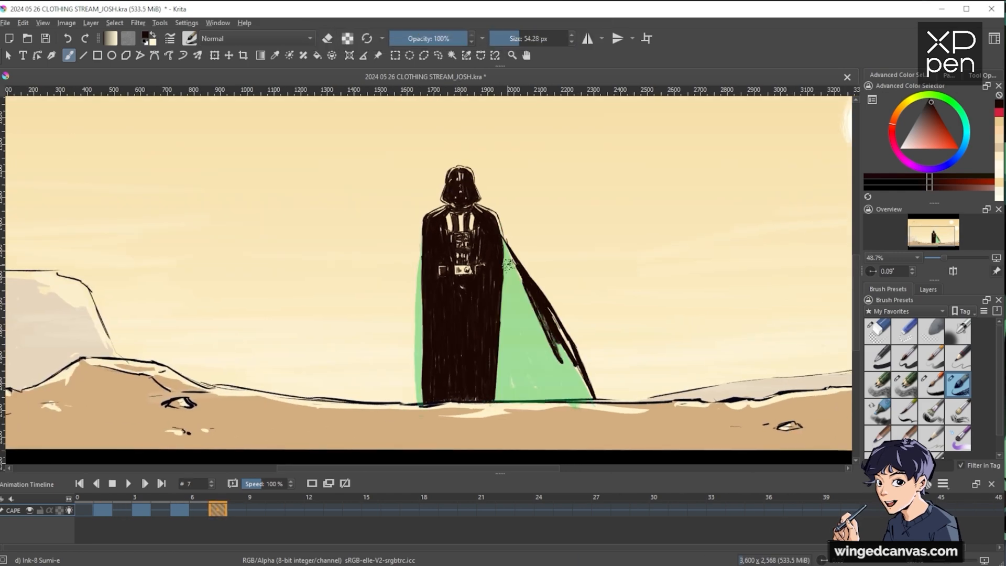
left_click_drag(507, 264, 550, 366)
left_click_drag(503, 241, 547, 380)
left_click_drag(495, 294, 584, 390)
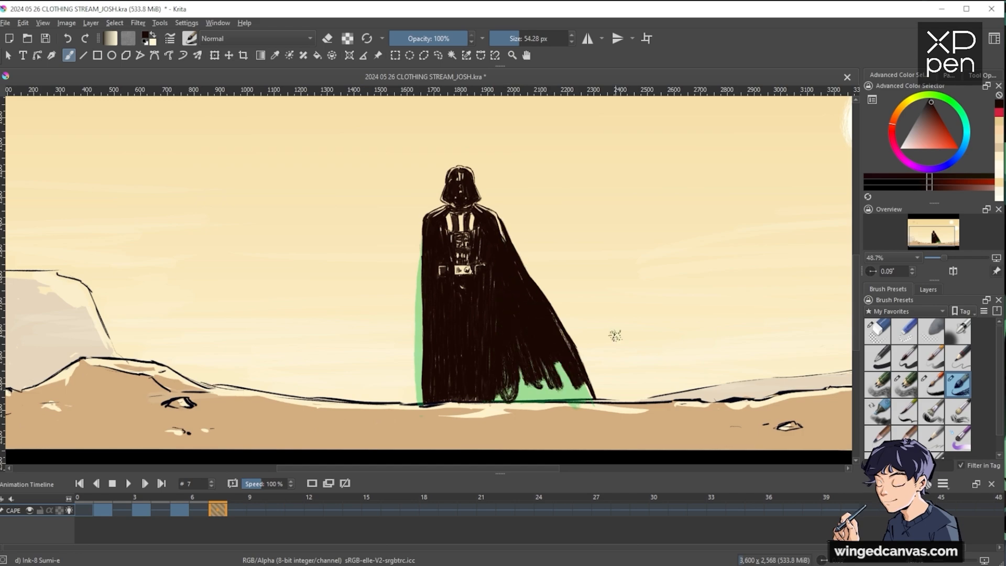
mouse_move(514, 266)
left_mouse_down()
mouse_move(549, 378)
mouse_move(589, 398)
left_mouse_up()
left_click_drag(409, 408, 409, 377)
left_click_drag(428, 176, 422, 399)
Review the cape's motion back to frame 1 and forward to frame 7, and save the document
left_click_drag(607, 314, 639, 350)
key("Left")
key("Left")
key("Left")
key("Left")
key("Left")
key("Left")
key("Right")
key("Right")
key("Right")
key("Right")
key("Right")
key("Right")
key("ctrl+s")
On frame 9, paint the cape's outer edge billowing further from the shoulder to the ground and start filling its inside
left_click_drag(628, 260, 631, 227)
key("Right")
key("Right")
left_click_drag(524, 224, 572, 292)
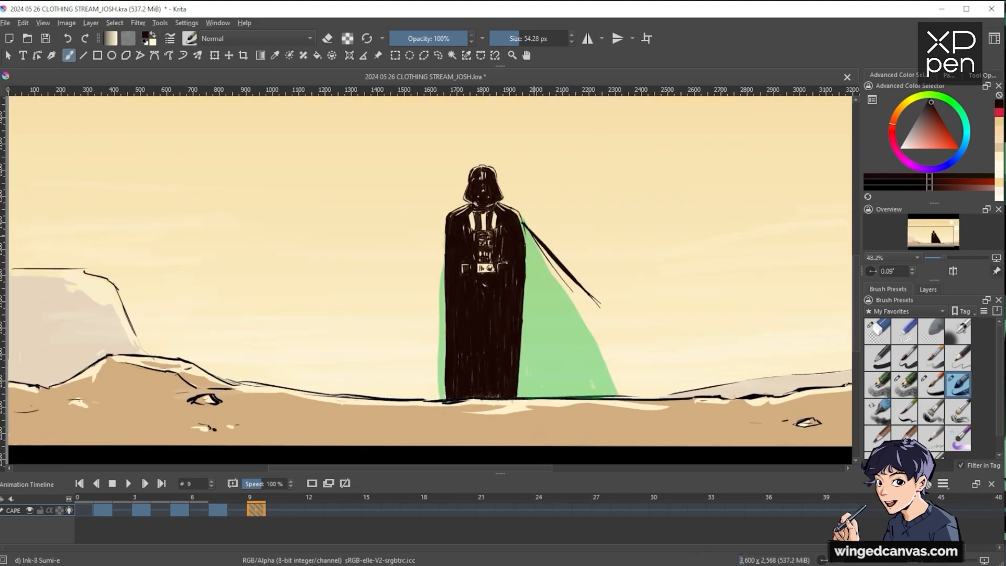
left_click_drag(526, 221, 573, 280)
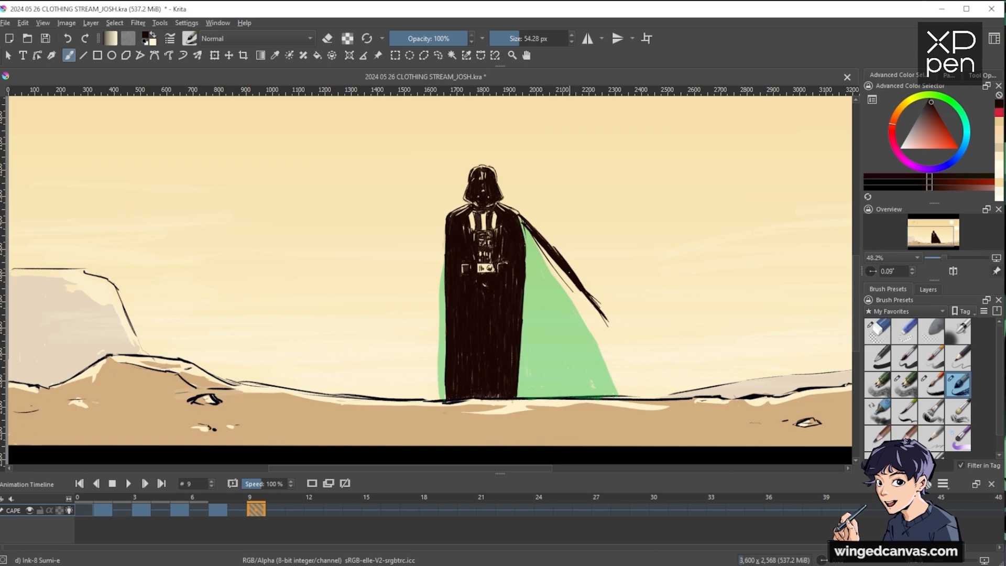
mouse_move(529, 230)
left_mouse_down()
mouse_move(574, 242)
mouse_move(605, 324)
left_mouse_up()
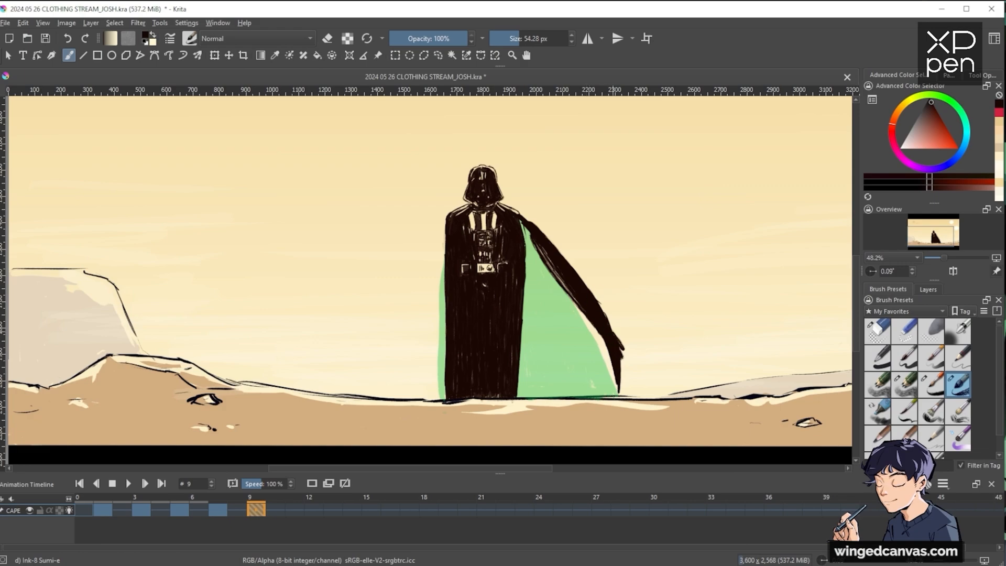
mouse_move(582, 309)
left_mouse_down()
mouse_move(524, 226)
mouse_move(578, 346)
mouse_move(537, 307)
mouse_move(575, 373)
mouse_move(589, 356)
mouse_move(534, 391)
left_mouse_up()
Bring up the layer list and enlarge it by shrinking the color selector and overview
left_click(926, 289)
left_click(923, 361, "ctrl")
left_click_drag(924, 373, 927, 419)
left_click_drag(933, 280, 932, 237)
left_click_drag(927, 324, 927, 435)
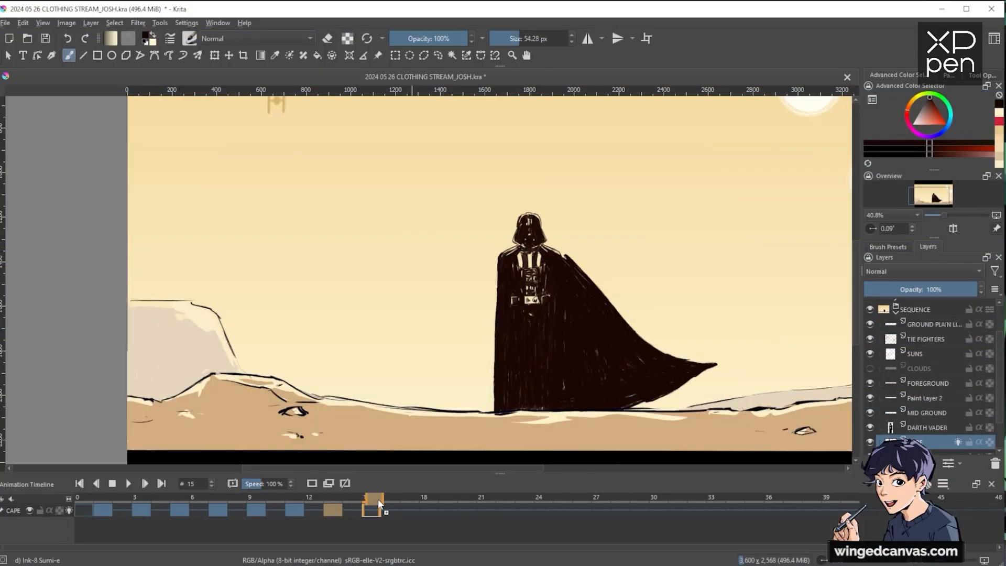
Clear the cape drawing on frame 13 and redraw its right outline between the onion-skinned shapes of the neighboring frames
left_click(336, 509)
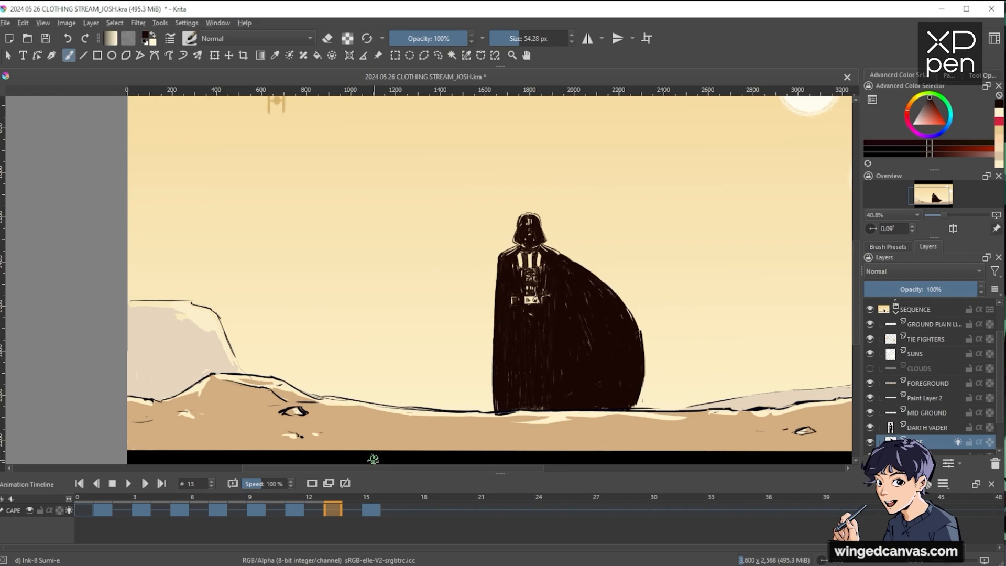
key("Delete")
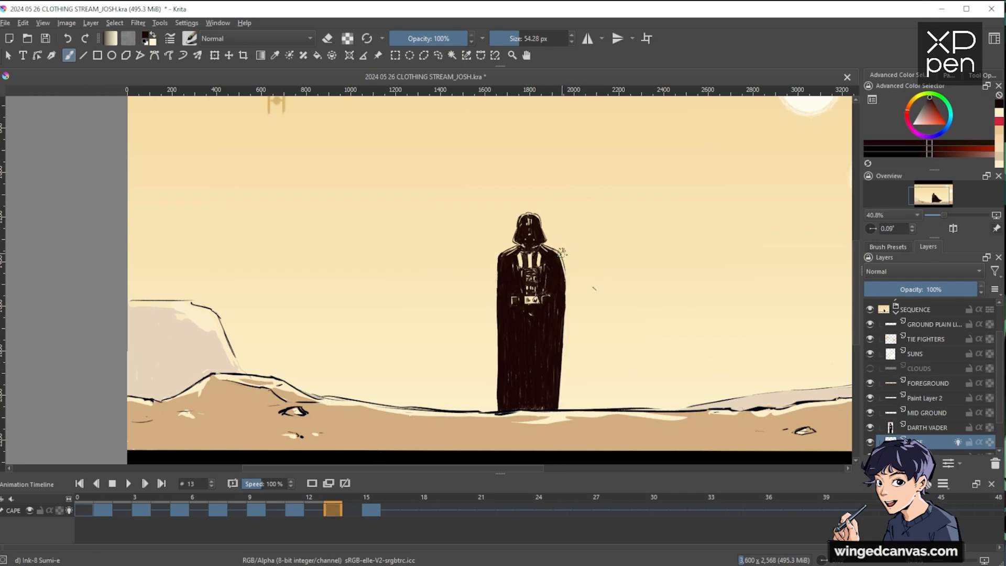
key("ctrl+z")
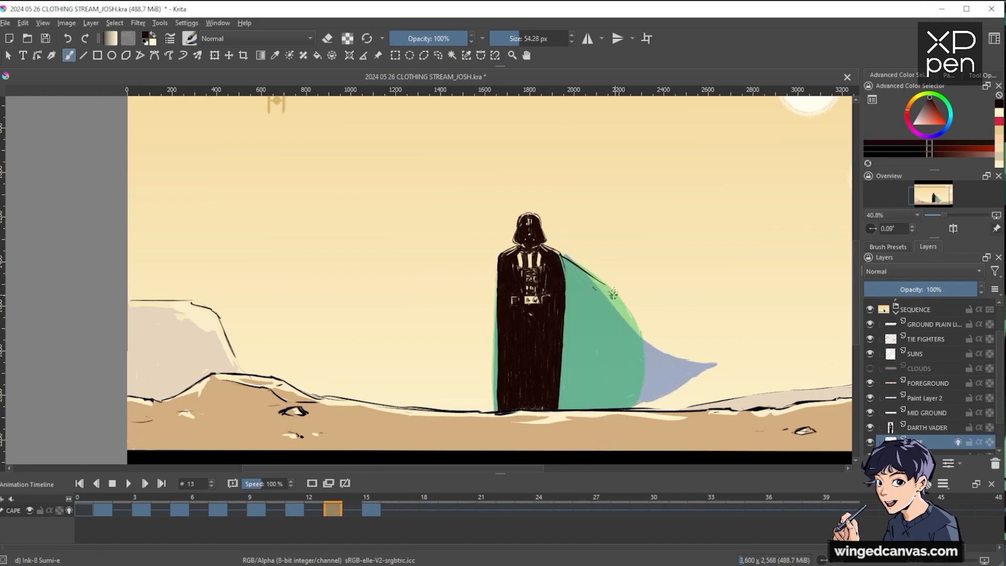
mouse_move(611, 291)
left_mouse_down()
mouse_move(660, 374)
mouse_move(622, 404)
left_mouse_up()
mouse_move(655, 381)
left_mouse_down()
mouse_move(572, 269)
mouse_move(619, 319)
left_mouse_up()
Paint downward strokes inside the frame 13 cape from the shoulder and cover its left edge in black
mouse_move(569, 274)
left_mouse_down()
mouse_move(622, 343)
mouse_move(626, 366)
left_mouse_up()
mouse_move(570, 282)
left_mouse_down()
mouse_move(610, 362)
mouse_move(598, 384)
left_mouse_up()
left_click_drag(567, 280, 576, 395)
left_click_drag(564, 317, 567, 397)
left_click_drag(496, 285, 493, 401)
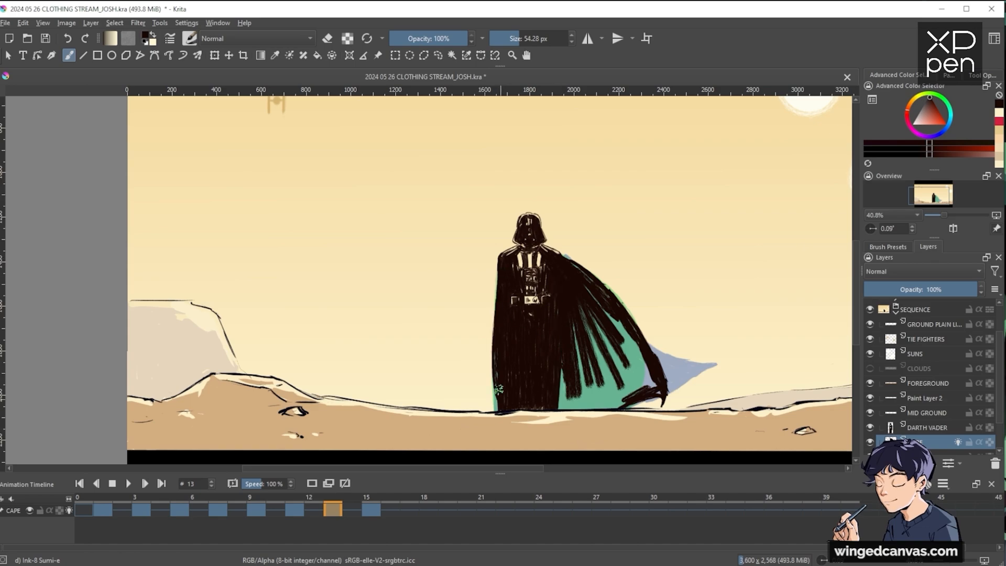
left_click_drag(496, 324, 493, 411)
Fill the remaining gaps of the frame 13 cape solid black down to the hem
left_click_drag(575, 306, 597, 406)
left_click_drag(577, 309, 617, 398)
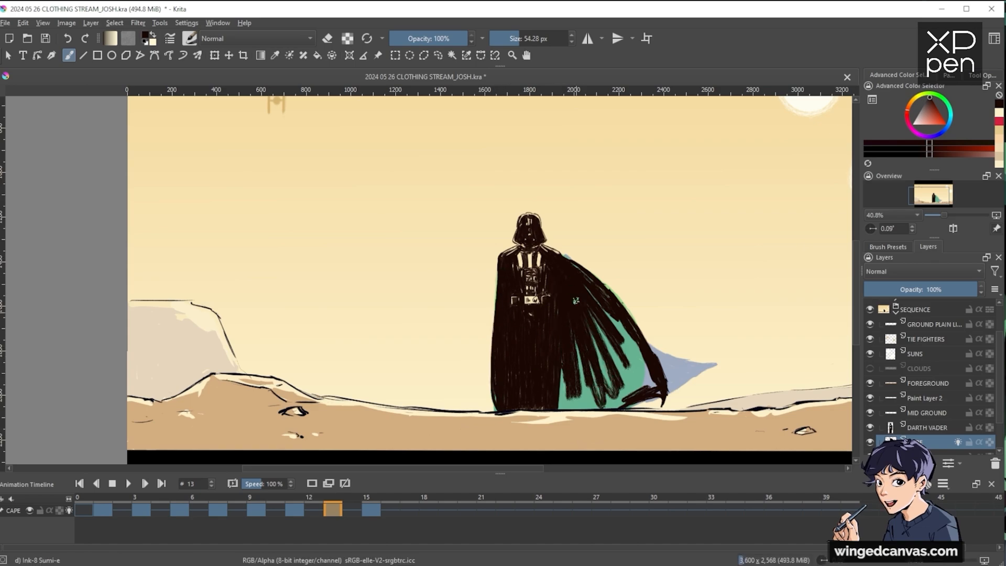
left_click_drag(615, 320, 631, 398)
left_click_drag(641, 362, 602, 403)
left_click_drag(578, 338, 569, 406)
left_click_drag(610, 361, 589, 406)
left_click_drag(626, 404, 649, 400)
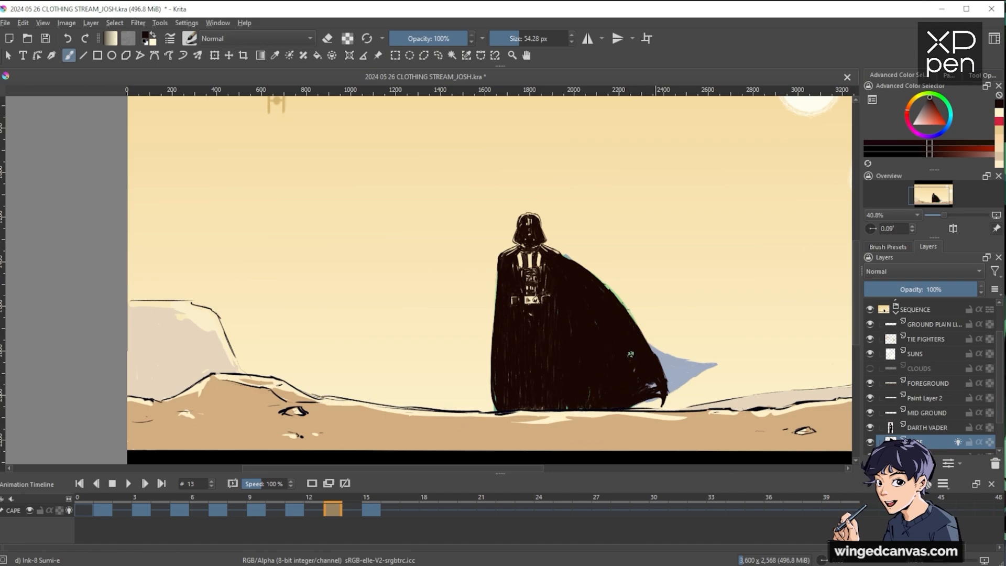
Try shifting the cape keyframes from frame 3 to frame 15 one frame later, and move them back
key("space")
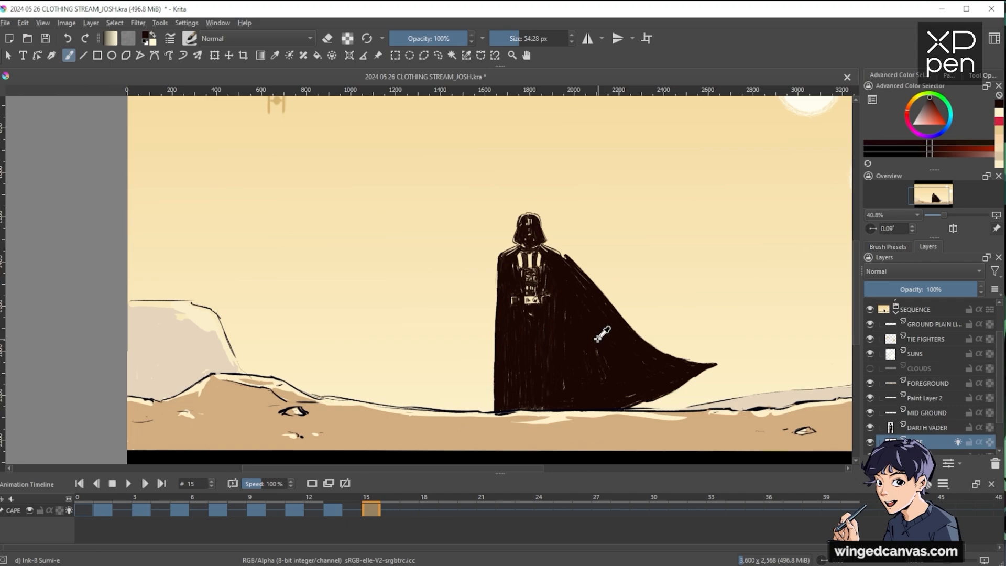
left_click_drag(737, 189, 615, 301)
left_click(141, 509, "shift")
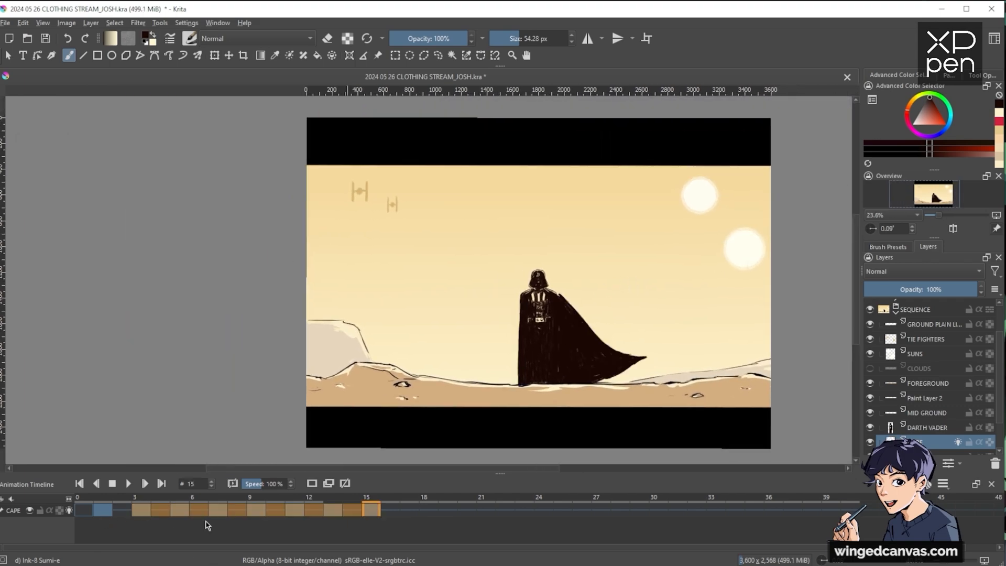
left_click_drag(180, 510, 198, 510)
left_click(161, 512, "shift")
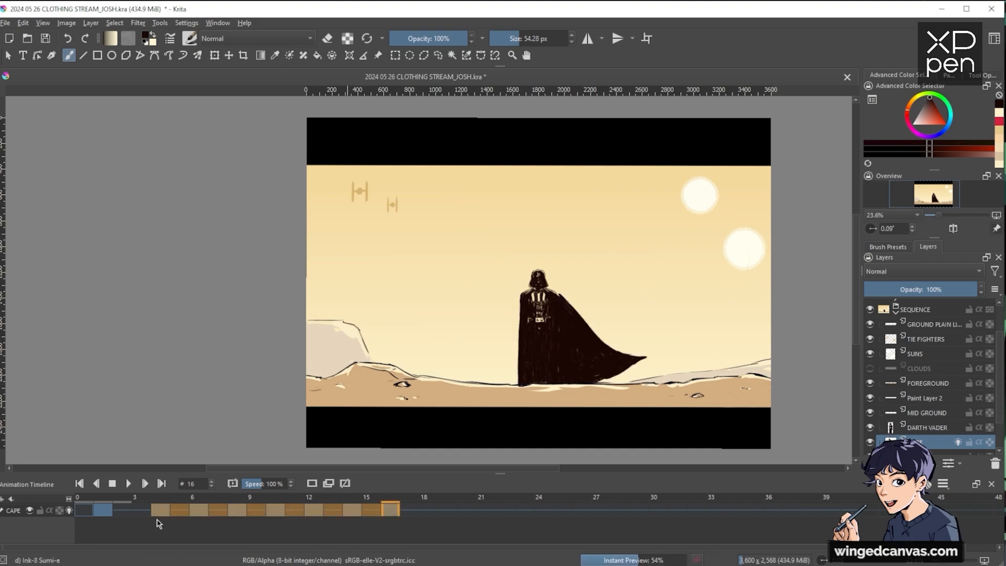
left_click_drag(160, 513, 142, 513)
right_click(168, 502)
left_click(183, 495)
Play the cape animation from frame 1
left_click(101, 507)
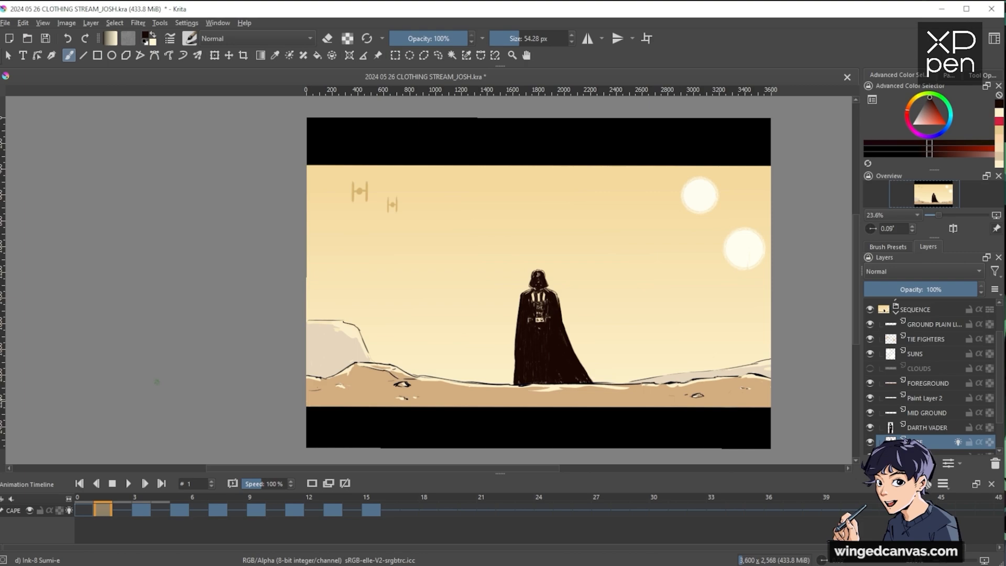
key("space")
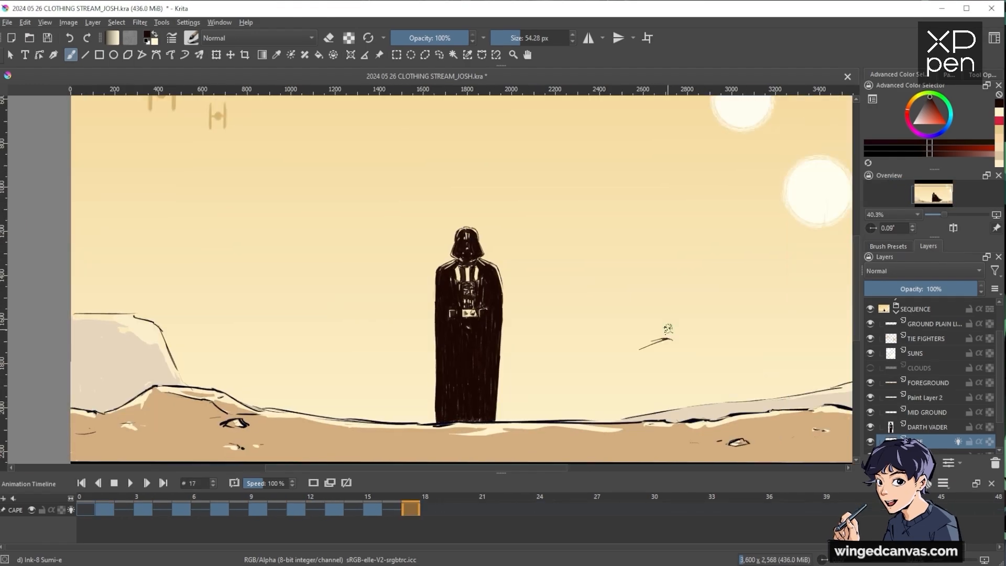
On frame 17, outline the cape with a raised pointed tip and start painting its inside and left edge
left_click_drag(674, 326, 504, 419)
mouse_move(500, 271)
left_mouse_down()
mouse_move(649, 335)
mouse_move(577, 361)
left_mouse_up()
key("ctrl+z")
left_click_drag(510, 309, 551, 367)
left_click_drag(508, 314, 535, 376)
left_click_drag(506, 316, 507, 378)
left_click_drag(439, 286, 436, 391)
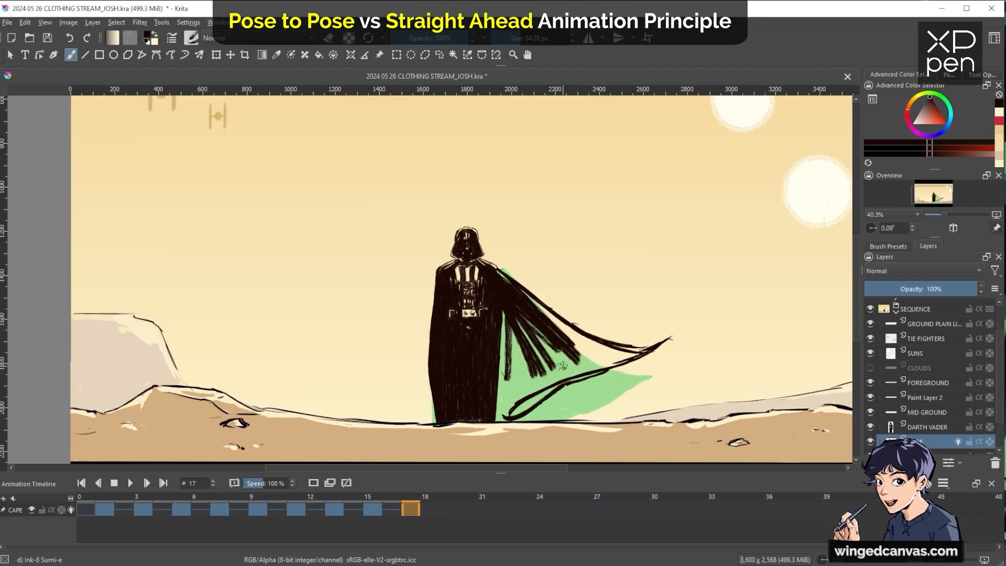
Fill the inside of the frame 17 cape solid black out to its tip
left_click_drag(552, 378, 506, 414)
left_click_drag(522, 312, 501, 382)
left_click_drag(510, 348, 499, 414)
left_click_drag(497, 382, 506, 373)
left_click_drag(545, 291, 511, 414)
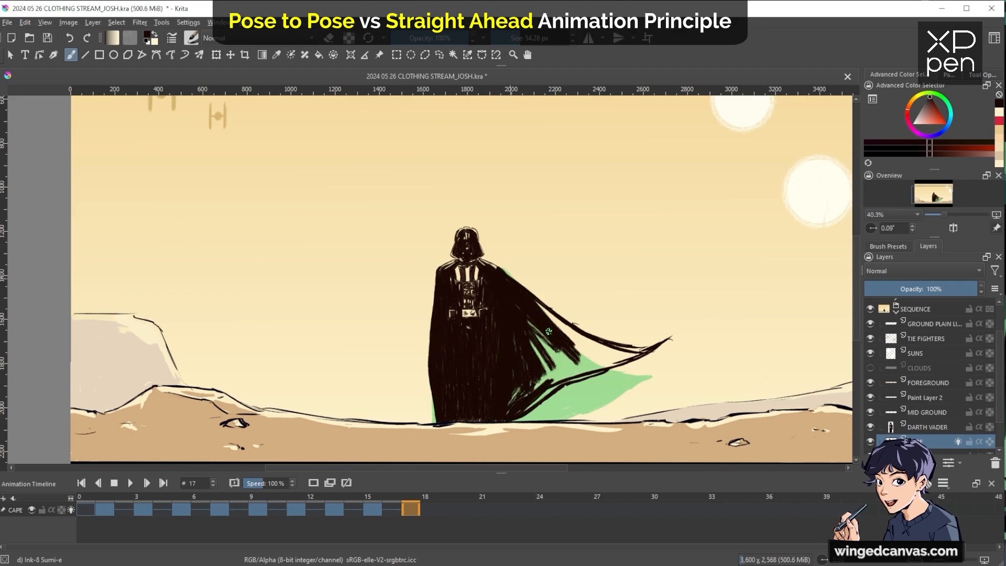
left_click_drag(569, 322, 518, 408)
mouse_move(597, 306)
left_mouse_down()
mouse_move(539, 366)
mouse_move(640, 348)
left_mouse_up()
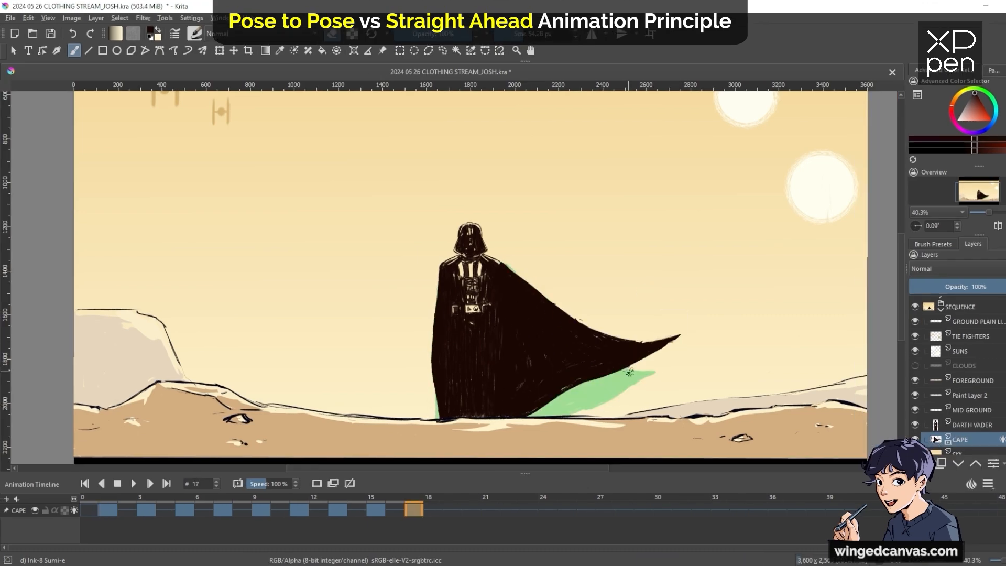
Extend the underside of the frame 17 cape and erase its upper edge into a deeper inward curve
mouse_move(649, 356)
left_mouse_down()
mouse_move(539, 412)
mouse_move(550, 401)
left_mouse_up()
key("e")
mouse_move(537, 290)
left_mouse_down()
mouse_move(613, 340)
mouse_move(561, 314)
left_mouse_up()
mouse_move(591, 335)
left_mouse_down()
mouse_move(673, 338)
mouse_move(550, 306)
left_mouse_up()
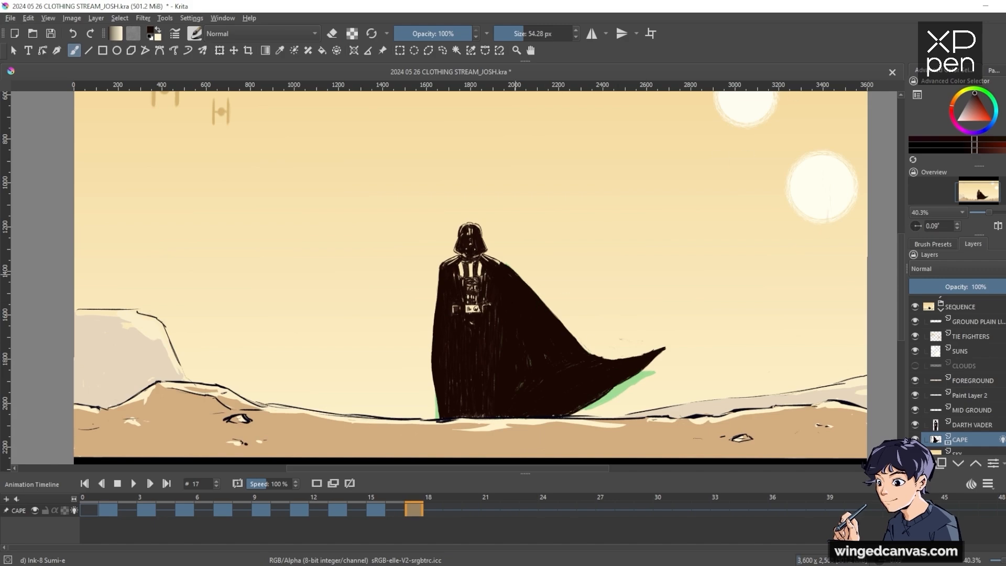
Compare the cape shapes on frames 15 and 17 and advance to frame 21
key("Left")
key("Left")
key("Right")
key("Right")
key("Right")
key("Right")
key("Right")
key("Right")
On frame 21, outline the cape with an upward-flicked tip and trim the upper side of the tip with the eraser
left_click_drag(667, 317, 553, 413)
left_click_drag(555, 412, 650, 336)
left_click_drag(502, 263, 586, 336)
left_click_drag(537, 296, 631, 346)
key("e")
left_click_drag(581, 336, 654, 330)
key("e")
Fill the frame 21 cape solid black, undo the last stray stroke and paint its left edge
left_click_drag(624, 351, 576, 397)
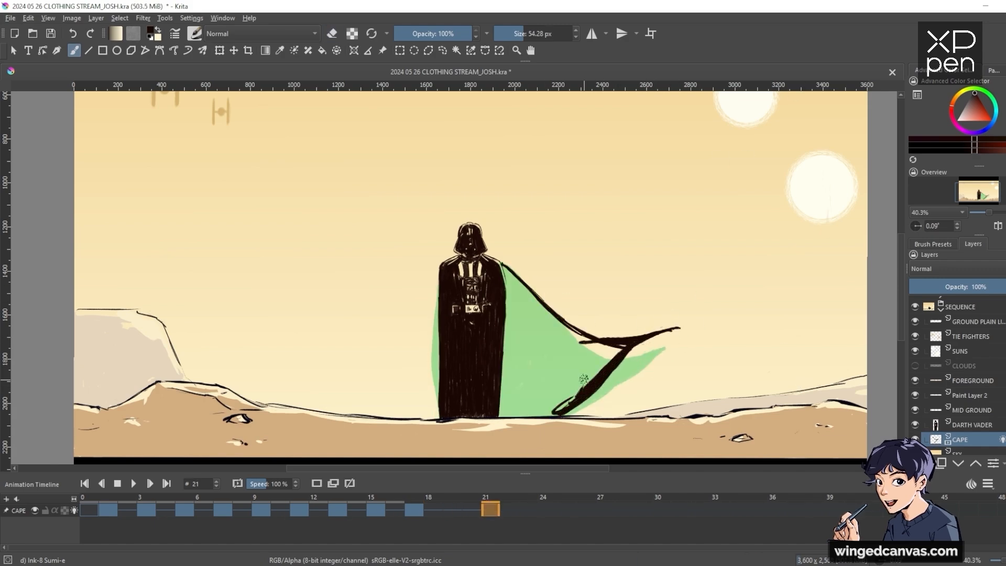
left_click_drag(507, 269, 597, 374)
mouse_move(505, 293)
left_mouse_down()
mouse_move(597, 366)
mouse_move(555, 411)
left_mouse_up()
left_click_drag(545, 351, 547, 414)
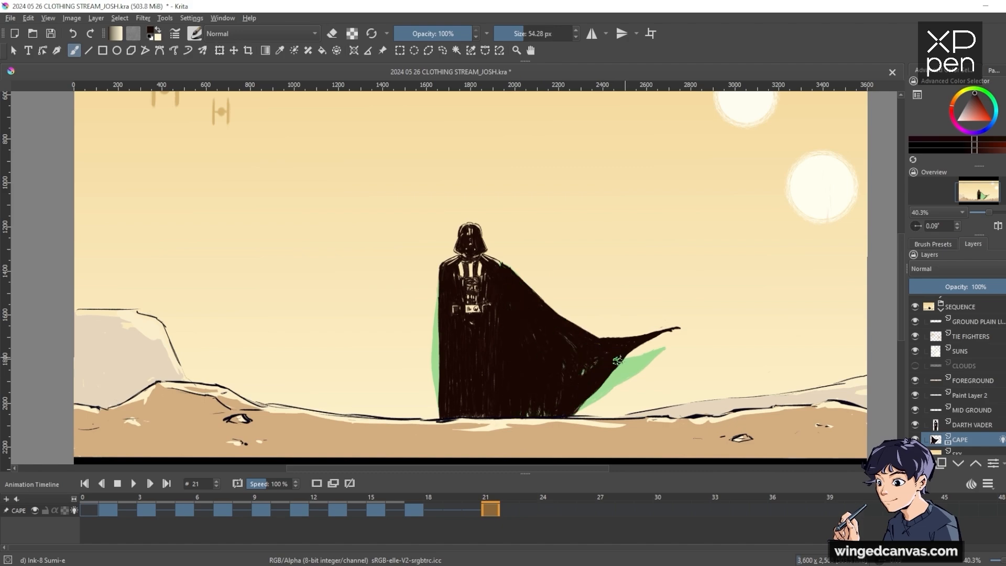
key("ctrl+z")
left_click_drag(443, 282, 435, 418)
Move the cape keyframe from frame 21 to frame 19 and review the earlier cape frames
left_click_drag(490, 509, 452, 510)
left_click(108, 509)
key("Left")
key("Left")
key("Left")
key("Left")
key("e")
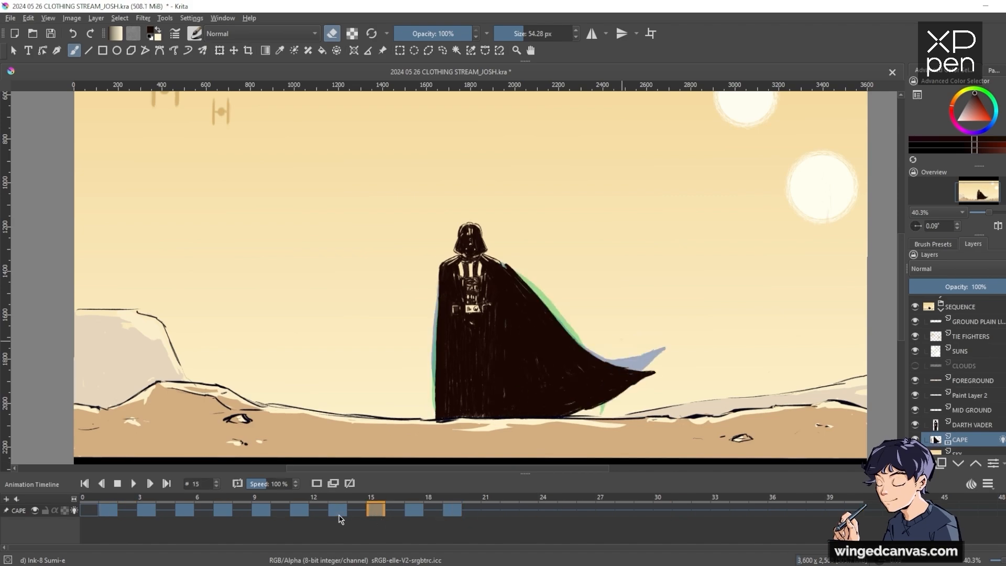
On frame 21, outline the cape's upper and lower edges so it stretches outward to a pointed tip
key("Right")
key("Right")
key("Right")
key("Right")
key("e")
mouse_move(500, 265)
left_mouse_down()
mouse_move(675, 337)
mouse_move(600, 329)
left_mouse_up()
mouse_move(508, 282)
left_mouse_down()
mouse_move(612, 344)
mouse_move(589, 345)
left_mouse_up()
mouse_move(561, 314)
left_mouse_down()
mouse_move(680, 341)
mouse_move(578, 400)
left_mouse_up()
mouse_move(661, 347)
left_mouse_down()
mouse_move(548, 408)
mouse_move(538, 403)
left_mouse_up()
left_click_drag(507, 283, 586, 365)
left_click_drag(642, 336, 578, 382)
left_click_drag(618, 359, 555, 398)
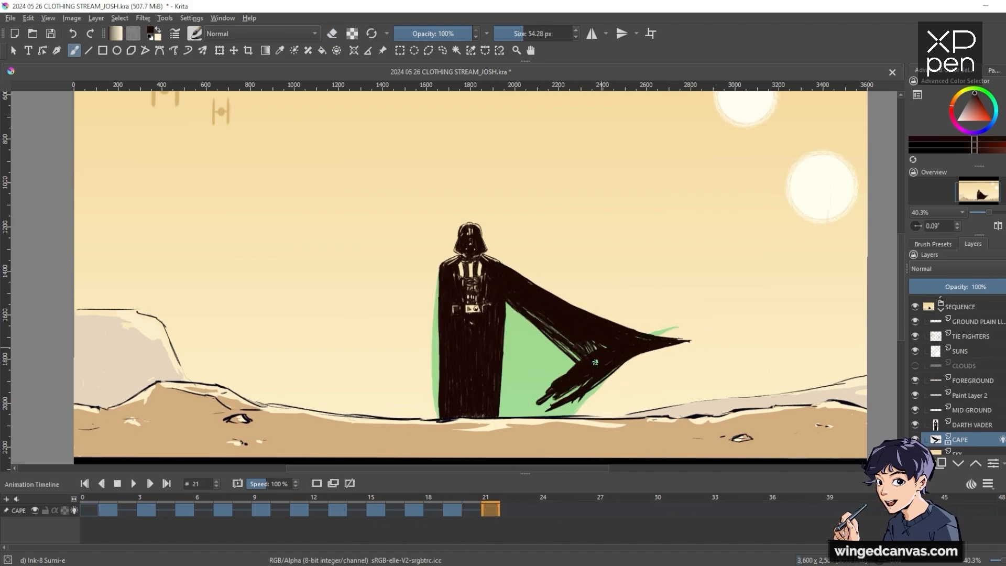
Fill the frame 21 cape solid black down to the ground, paint its left edge and extend the tip
left_click_drag(516, 306, 545, 398)
left_click_drag(501, 309, 504, 411)
left_click_drag(526, 320, 555, 416)
left_click_drag(558, 335, 500, 419)
left_click_drag(443, 277, 433, 404)
left_click_drag(565, 406, 589, 371)
left_click_drag(562, 414, 604, 375)
left_click_drag(660, 347, 706, 341)
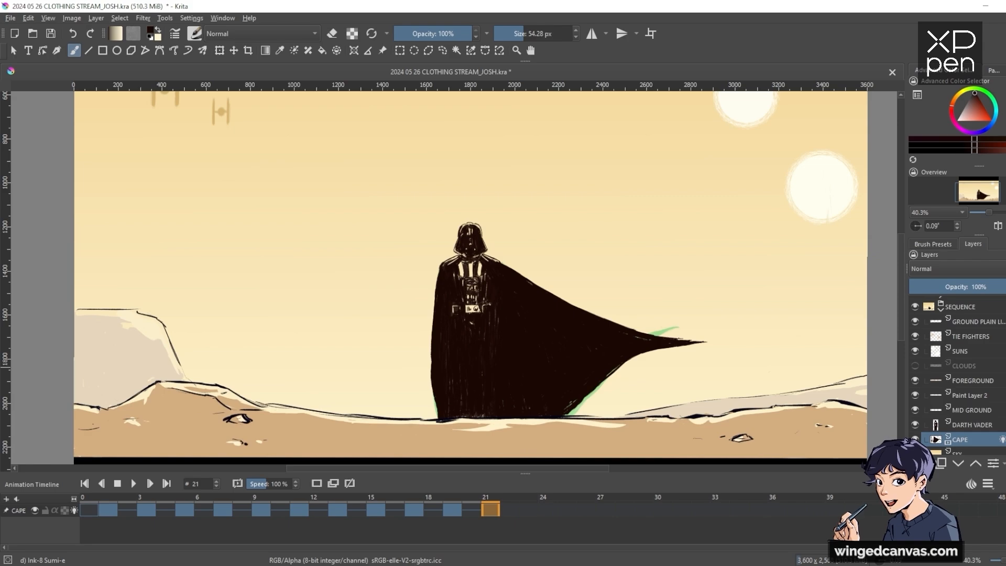
Erase the frame 21 cape tip, repaint it bending downward and trim its underside
left_click_drag(266, 502, 336, 508)
key("Right")
key("e")
left_click_drag(699, 338, 648, 342)
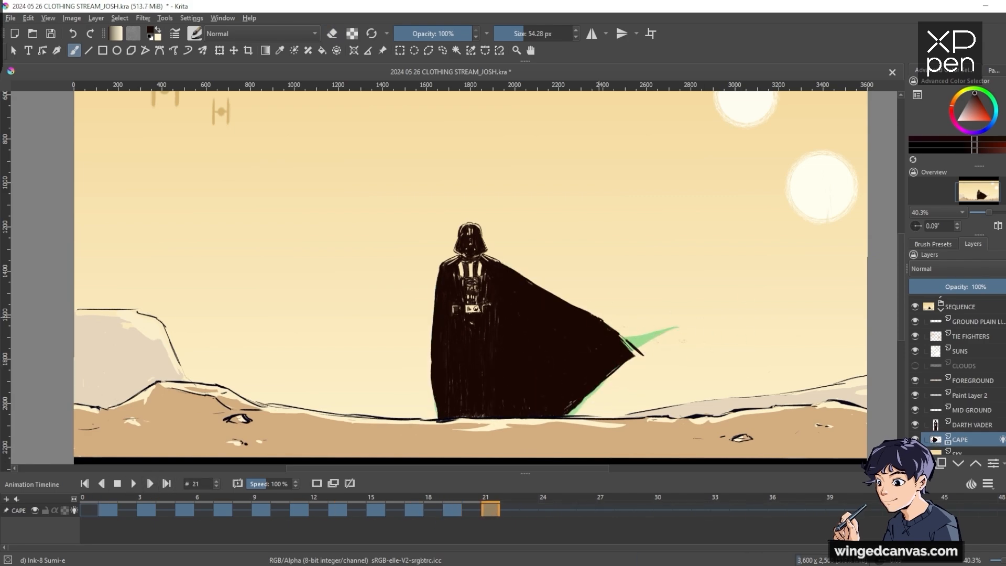
left_click_drag(599, 318, 655, 361)
left_click_drag(626, 331, 669, 360)
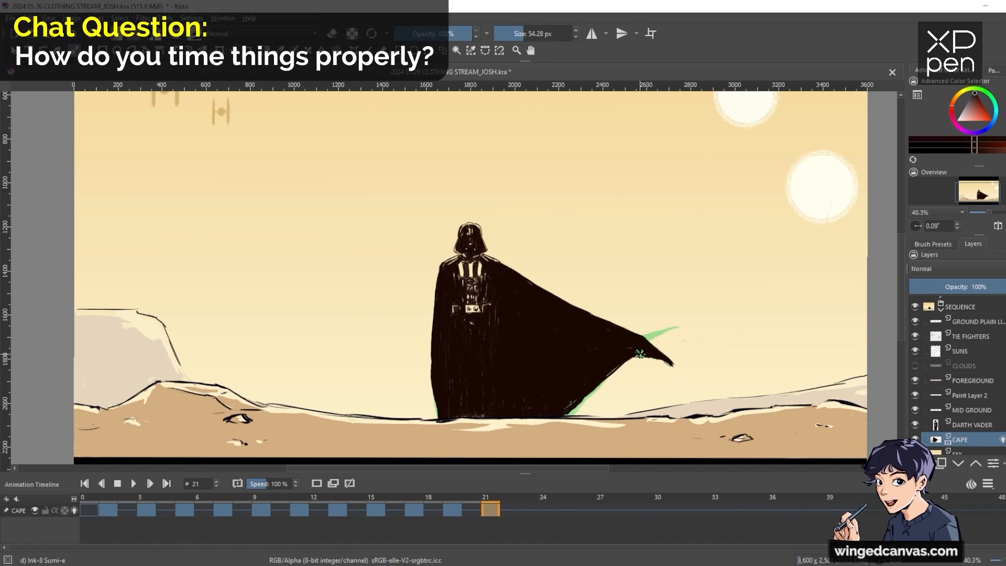
left_click_drag(657, 360, 672, 365)
key("e")
mouse_move(620, 369)
left_mouse_down()
mouse_move(650, 356)
mouse_move(620, 342)
mouse_move(661, 354)
left_mouse_up()
On frame 19, erase the upward-flicked cape tip and repaint it lower as a narrow point
key("Left")
key("Left")
key("Left")
key("Right")
key("Right")
key("e")
key("e")
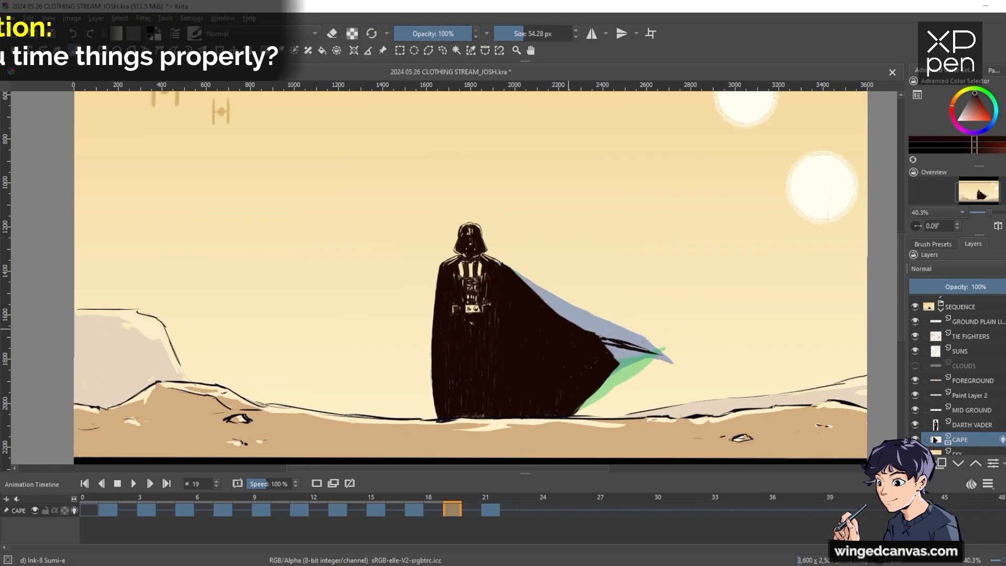
left_click_drag(600, 336, 664, 360)
left_click_drag(650, 359, 611, 373)
key("Right")
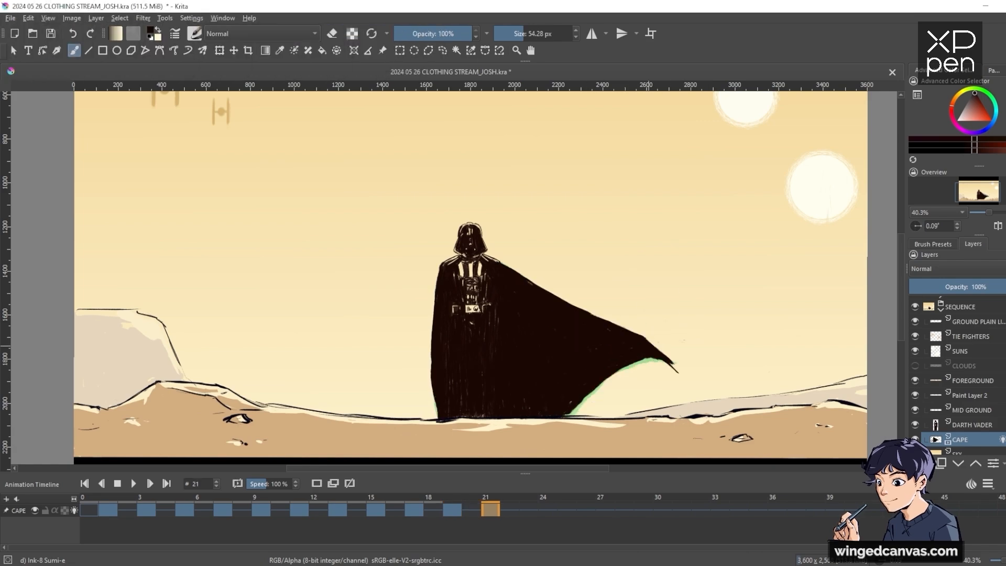
On frame 23, outline the cape lower than on frame 21, tapering it to a pointed tip
key("Left")
key("Left")
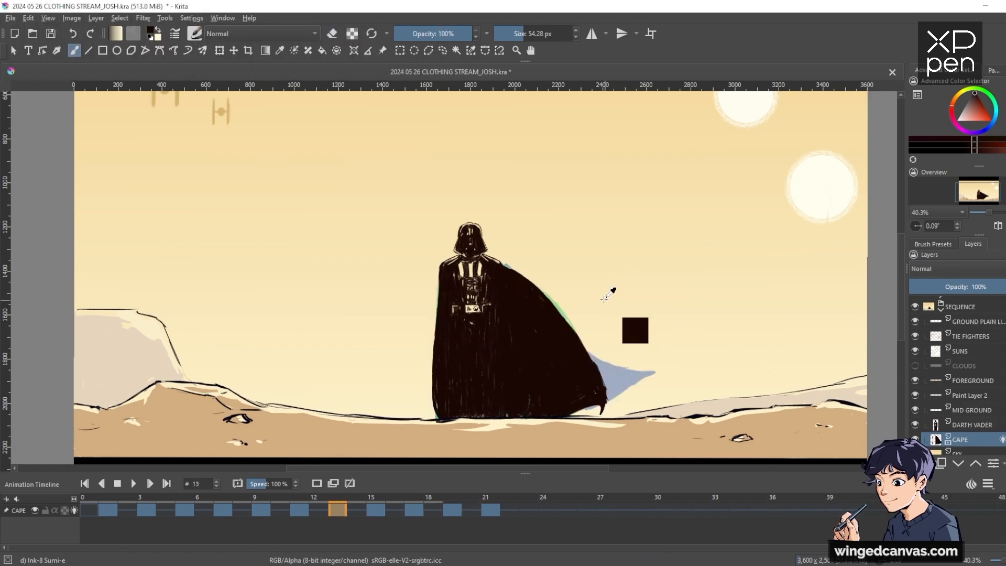
key("ctrl+Right")
key("ctrl+Right")
key("ctrl+Right")
mouse_move(502, 266)
left_mouse_down()
mouse_move(626, 369)
mouse_move(584, 367)
left_mouse_up()
left_click_drag(591, 383, 663, 372)
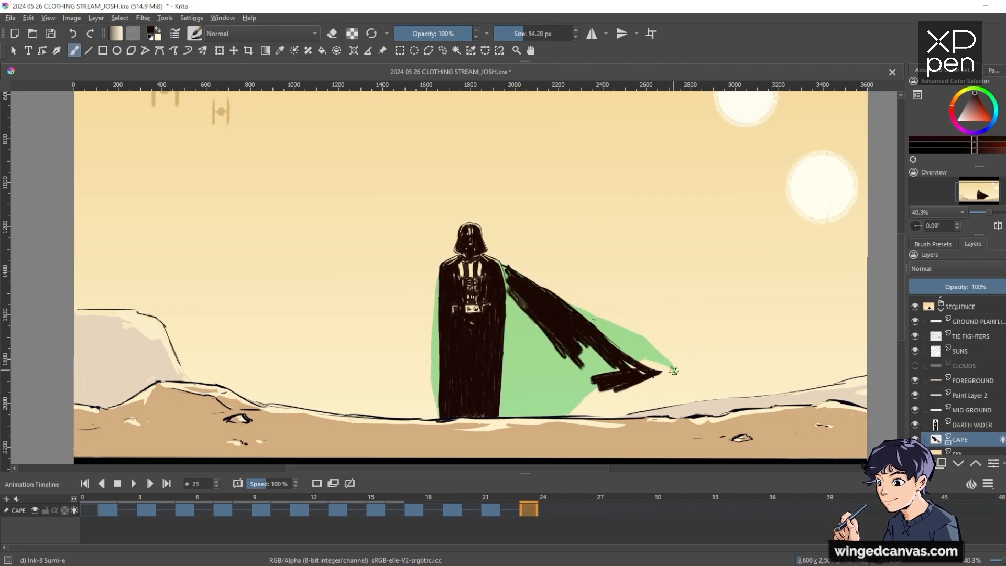
left_click_drag(563, 305, 621, 343)
mouse_move(526, 281)
left_mouse_down()
mouse_move(640, 357)
mouse_move(546, 290)
left_mouse_up()
key("e")
key("e")
left_click_drag(500, 263, 556, 306)
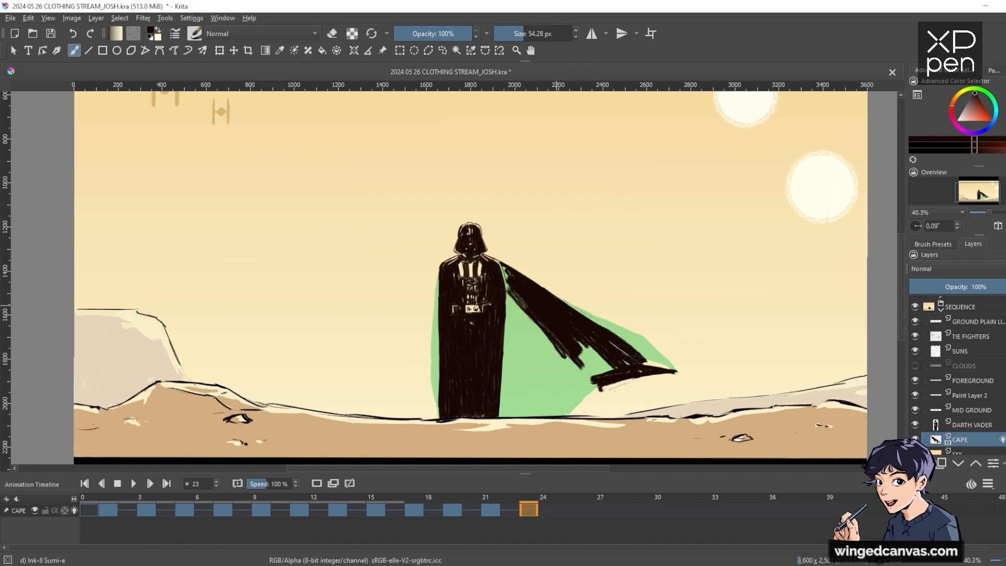
Fill the frame 23 cape solid black down to the ground and paint its left edge
left_click_drag(613, 366, 543, 404)
left_click_drag(505, 291, 555, 398)
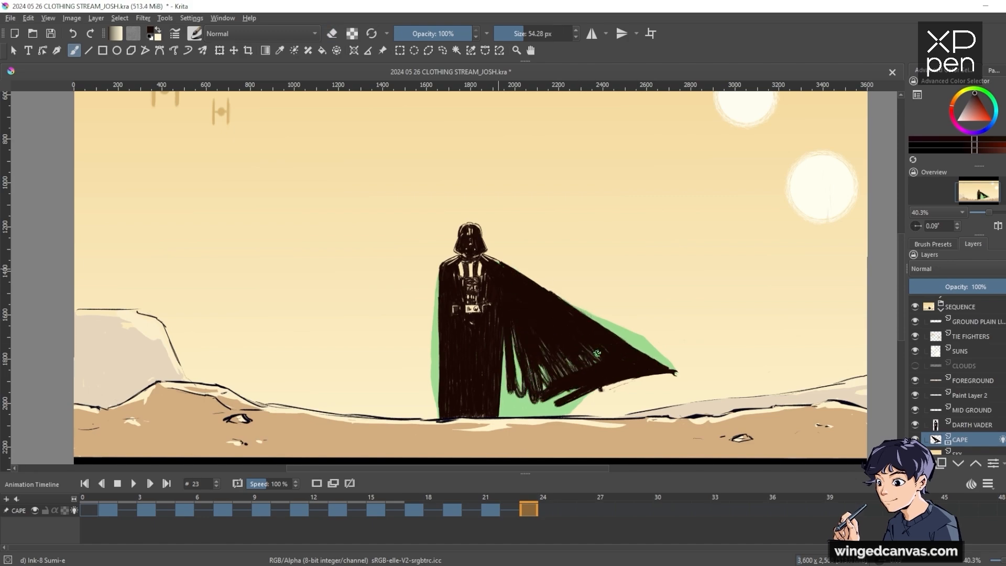
left_click_drag(631, 374, 565, 394)
left_click_drag(504, 335, 542, 416)
left_click_drag(510, 414, 565, 360)
left_click_drag(439, 270, 439, 418)
Compare the frame 23 cape with the shapes on the preceding frames
key("Left")
key("Left")
key("Left")
key("Left")
key("Right")
key("Right")
key("Right")
key("Right")
Round out the upper edge of the frame 23 cape, bend its tip downward and trim around the tip
mouse_move(508, 268)
left_mouse_down()
mouse_move(668, 366)
mouse_move(649, 350)
mouse_move(669, 381)
left_mouse_up()
key("e")
key("e")
key("e")
left_click_drag(664, 376, 615, 375)
key("e")
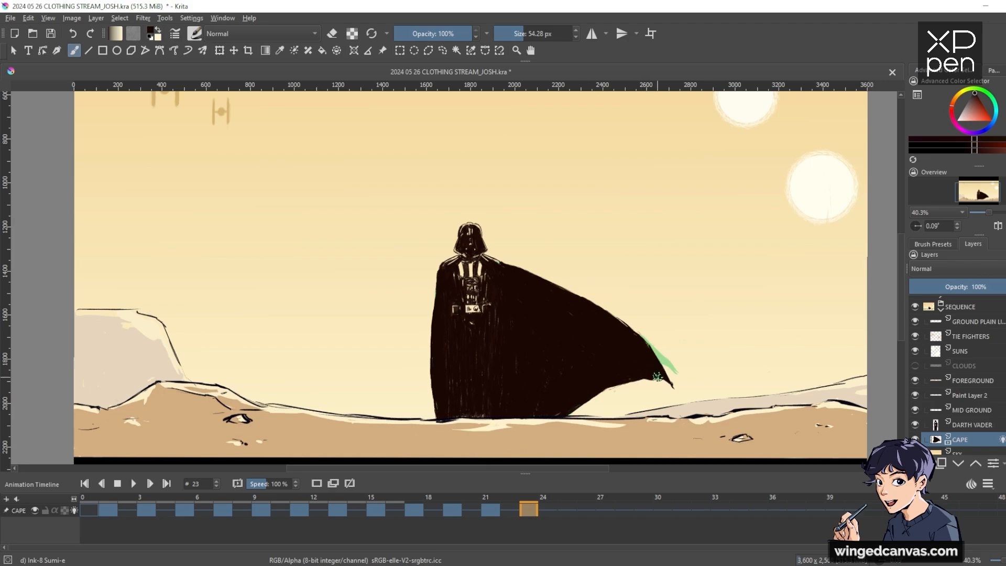
Step back through the earlier cape frames to check the motion and advance to frame 25
key("Left")
key("Left")
key("Left")
key("Left")
key("Left")
key("Left")
key("Left")
key("Left")
key("Left")
key("Left")
key("Left")
key("Left")
key("Left")
key("Left")
key("Right")
key("Right")
key("Right")
key("Right")
key("Right")
key("Right")
key("Right")
key("Right")
key("Right")
key("Right")
key("Right")
key("Right")
key("Right")
key("Right")
key("Right")
key("Right")
On frame 25, outline the cape with a rounded upper edge and a tip curling down toward the ground
left_click_drag(634, 333, 661, 393)
mouse_move(504, 263)
left_mouse_down()
mouse_move(581, 294)
mouse_move(640, 336)
left_mouse_up()
left_click_drag(597, 298, 661, 401)
mouse_move(554, 288)
left_mouse_down()
mouse_move(620, 346)
mouse_move(610, 339)
left_mouse_up()
left_click_drag(642, 366, 555, 413)
left_click_drag(608, 346, 524, 398)
Fill the frame 25 cape solid black and paint its left edge
left_click_drag(516, 283, 529, 411)
left_click_drag(607, 364, 544, 411)
left_click_drag(587, 283, 518, 375)
mouse_move(503, 267)
left_mouse_down()
mouse_move(563, 309)
mouse_move(604, 370)
left_mouse_up()
left_click_drag(511, 267, 620, 335)
left_click_drag(636, 356, 558, 413)
left_click_drag(589, 314, 642, 361)
left_click_drag(578, 293, 620, 317)
left_click_drag(434, 416, 440, 272)
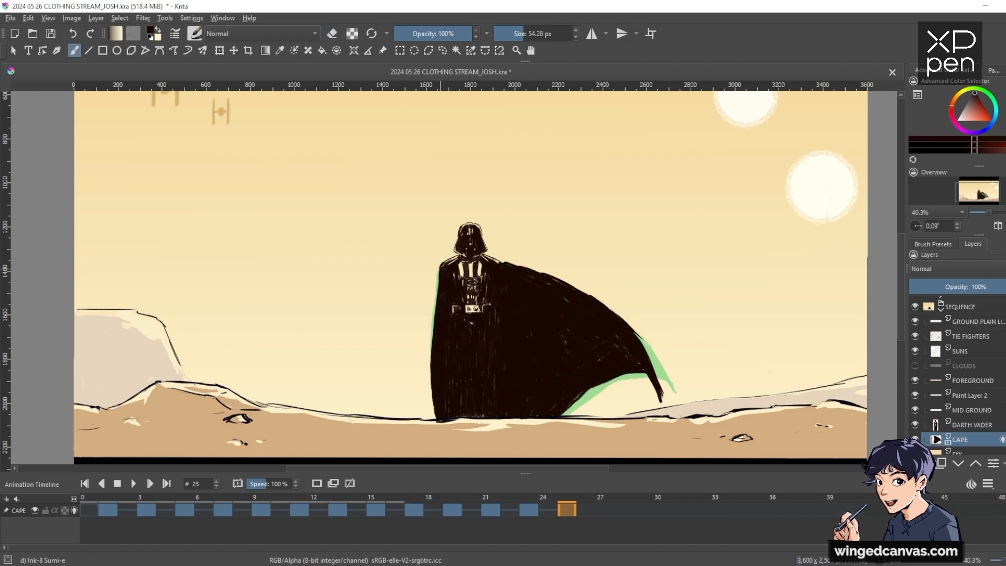
key("ctrl+z")
key("ctrl+shift+z")
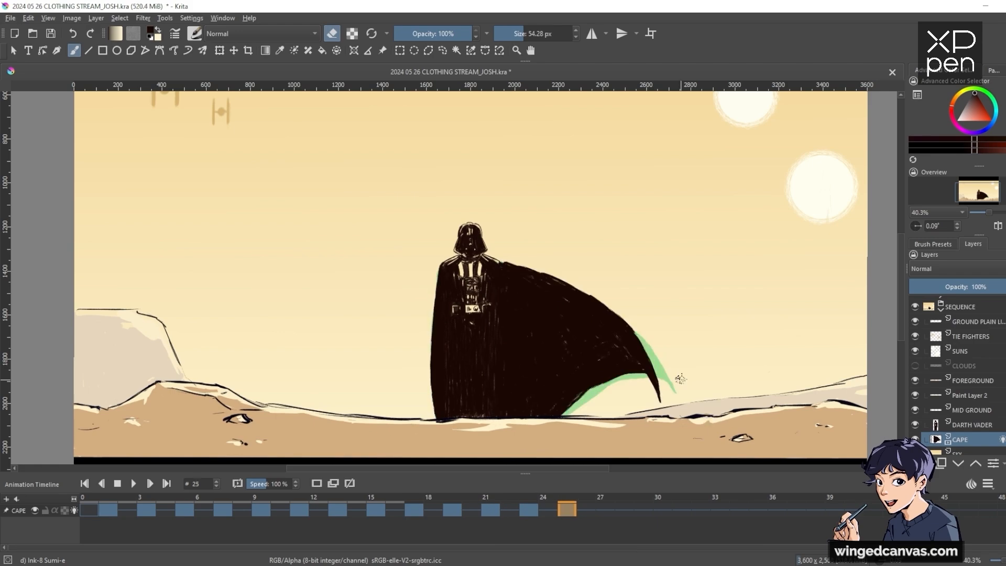
On frame 27, outline the cape with its upper edge curving down to a lower, closer-in tip
key("Right")
key("Right")
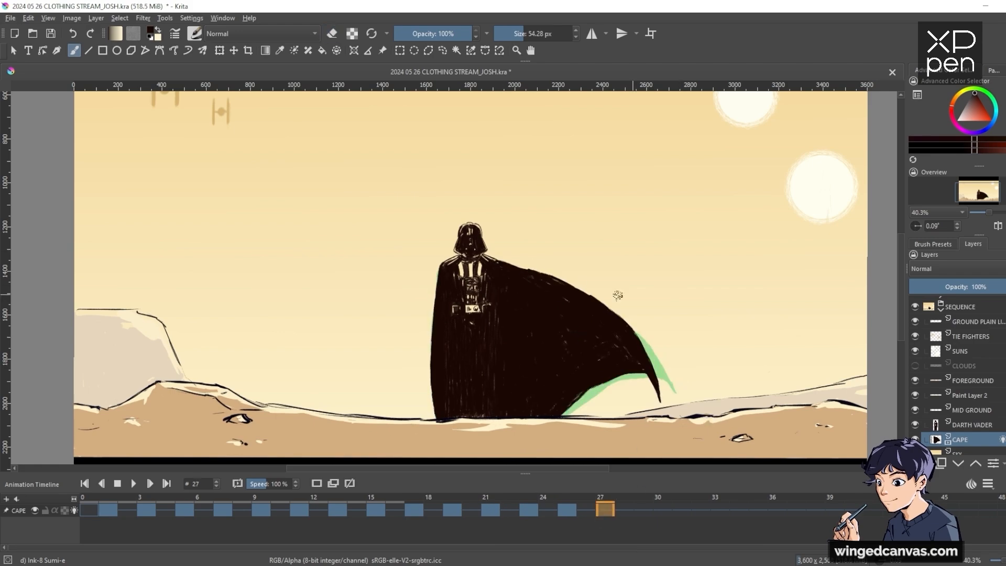
left_click_drag(543, 289, 591, 318)
left_click_drag(500, 263, 581, 299)
mouse_move(537, 272)
left_mouse_down()
mouse_move(601, 294)
mouse_move(626, 399)
left_mouse_up()
left_click_drag(586, 288, 527, 316)
left_click_drag(626, 398, 602, 366)
Fill the frame 27 cape solid black and paint its left edge
left_click_drag(597, 366, 545, 409)
mouse_move(570, 309)
left_mouse_down()
mouse_move(516, 398)
mouse_move(602, 373)
left_mouse_up()
left_click_drag(526, 290, 516, 366)
left_click_drag(505, 273, 519, 398)
mouse_move(537, 330)
left_mouse_down()
mouse_move(553, 404)
mouse_move(579, 414)
left_mouse_up()
mouse_move(505, 270)
left_mouse_down()
mouse_move(555, 335)
mouse_move(600, 346)
left_mouse_up()
left_click_drag(552, 291, 608, 356)
left_click_drag(430, 275, 439, 403)
left_click_drag(428, 330, 442, 419)
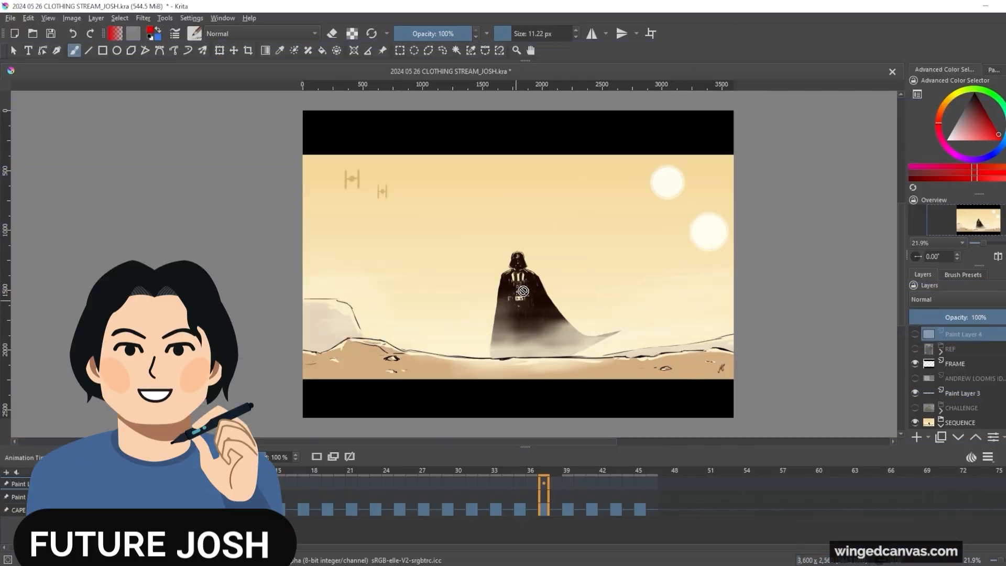
Color-label the cape keyframe on frame 1 red
scroll(537, 323, "up", 1)
left_click_drag(591, 323, 590, 330)
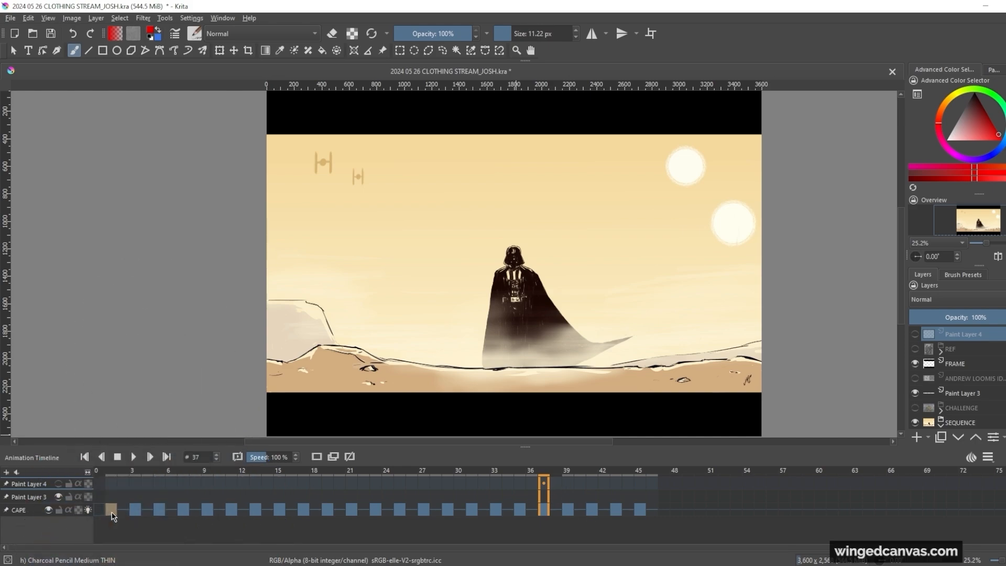
right_click(112, 511)
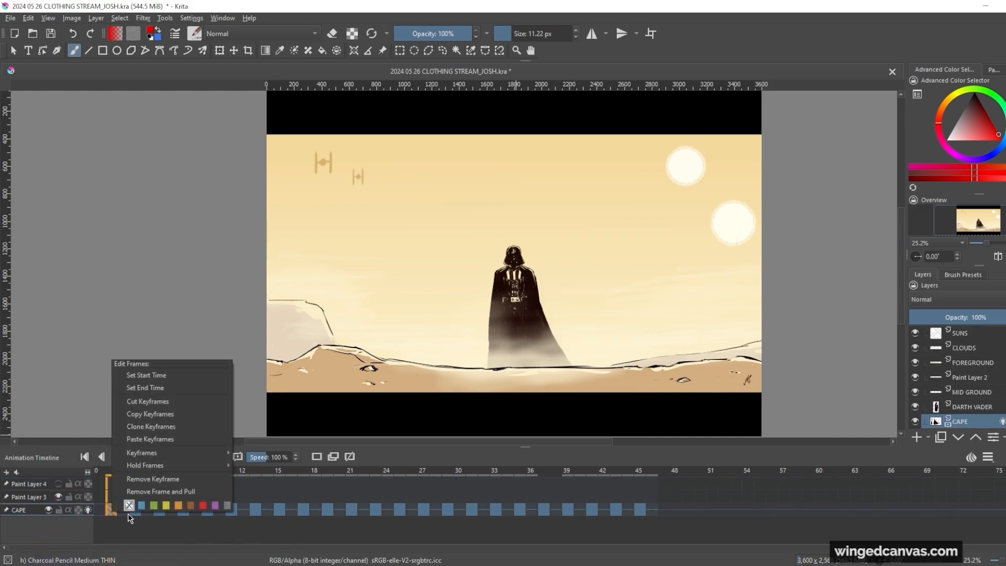
left_click(324, 510)
Scrub through the animation and color-label the cape keyframe on frame 31 orange
left_click_drag(112, 471, 482, 494)
left_click(470, 511)
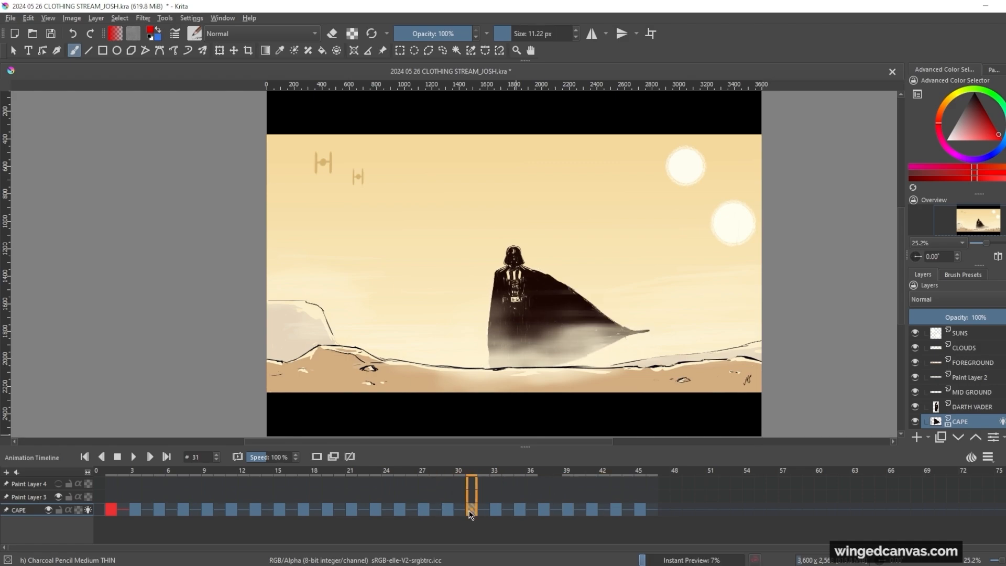
right_click(470, 511)
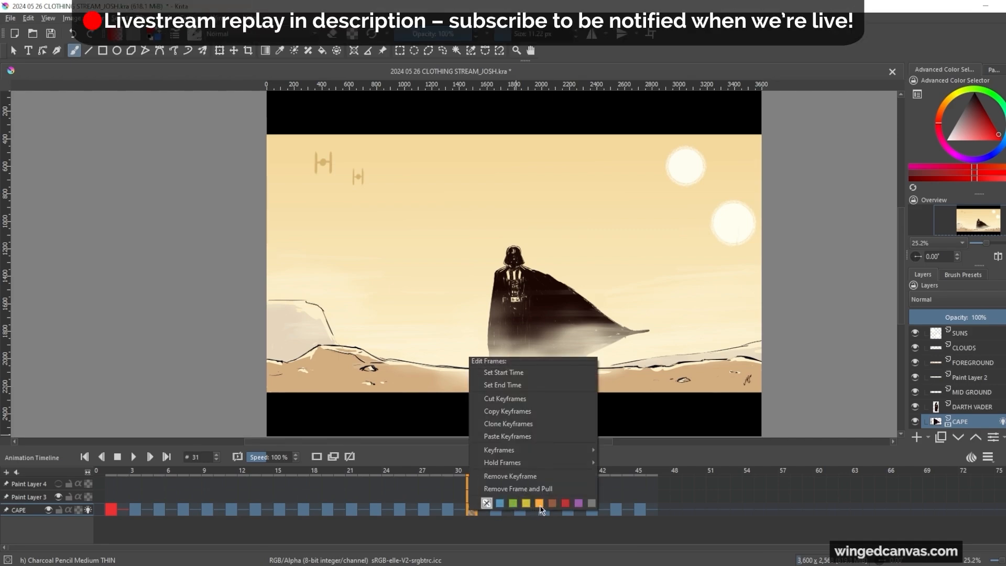
left_click(539, 503)
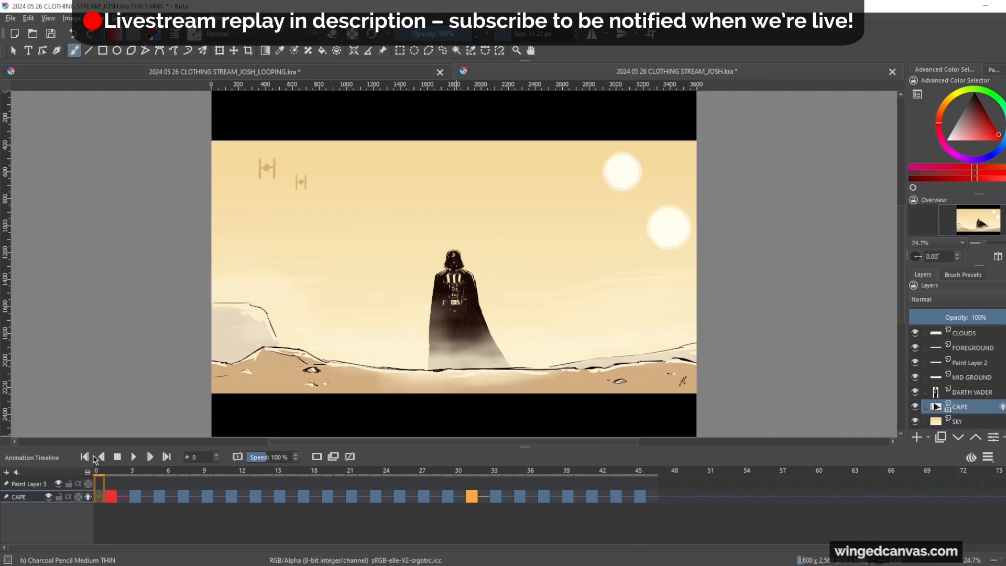
Play the cape animation from frame 1 and stop the playback
left_click(109, 471)
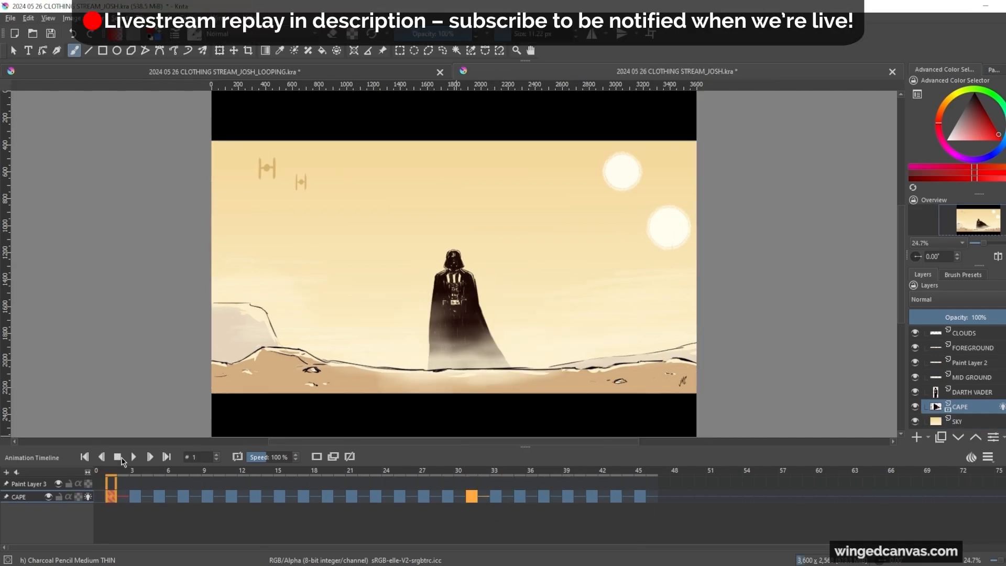
right_click(111, 470)
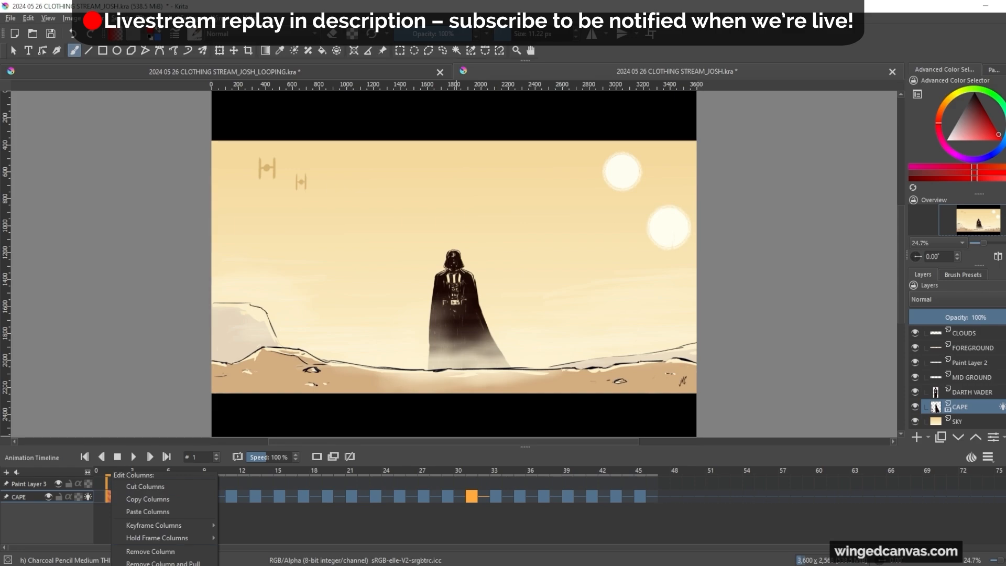
key("Escape")
key("space")
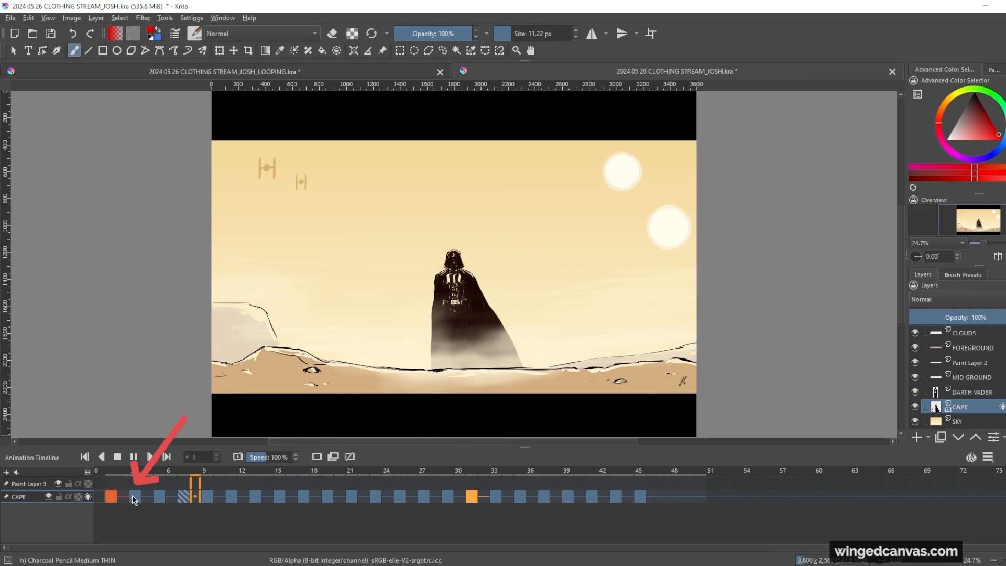
key("space")
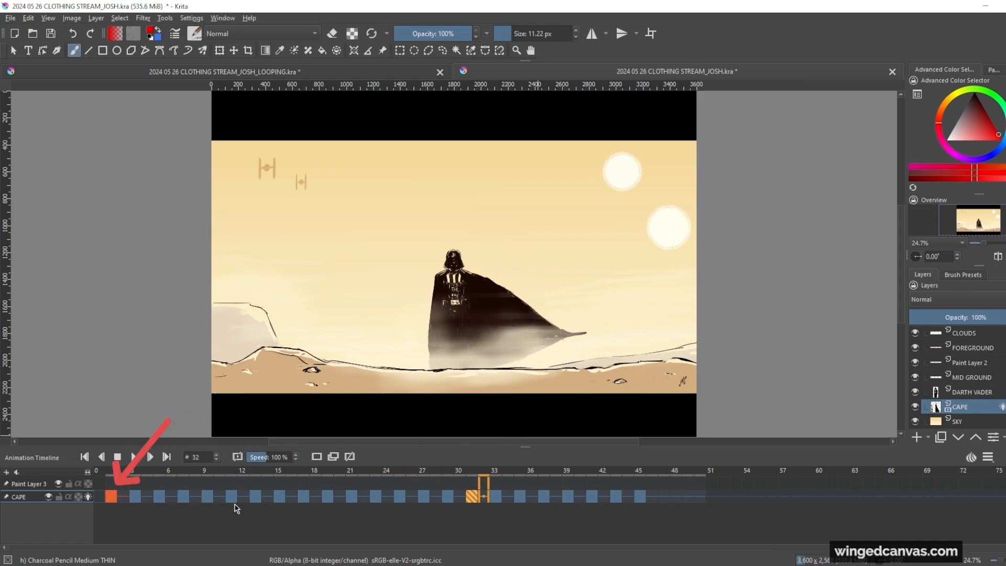
Compare the cape drawings on frames 1 and 45 and play the animation as a loop
left_click(638, 496)
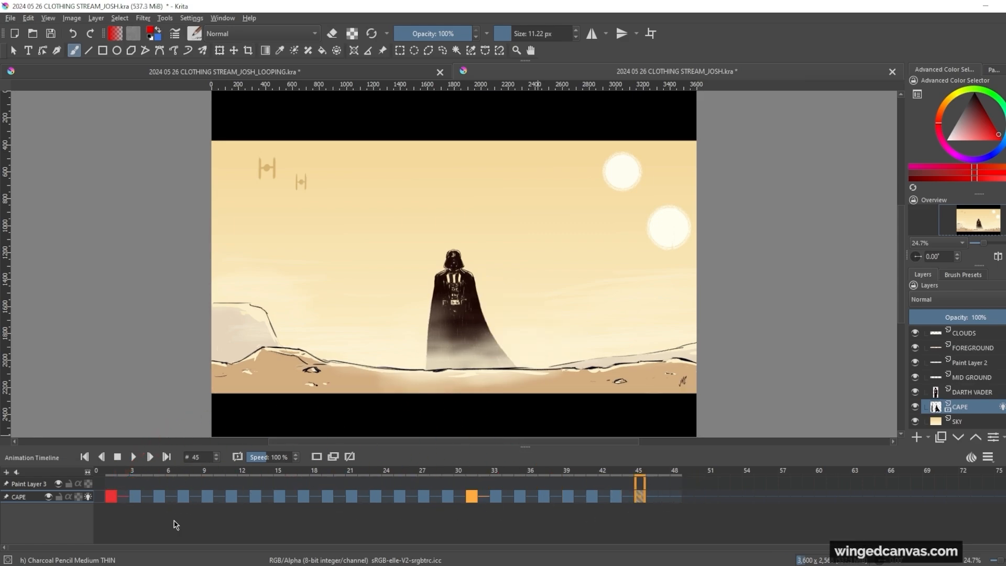
left_click(112, 498)
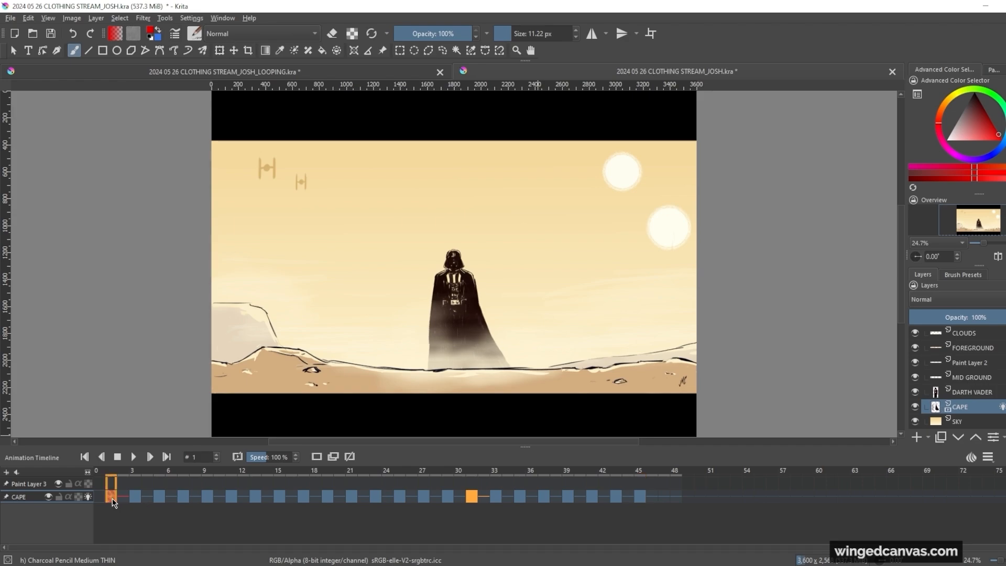
left_click(614, 494)
left_click(637, 499)
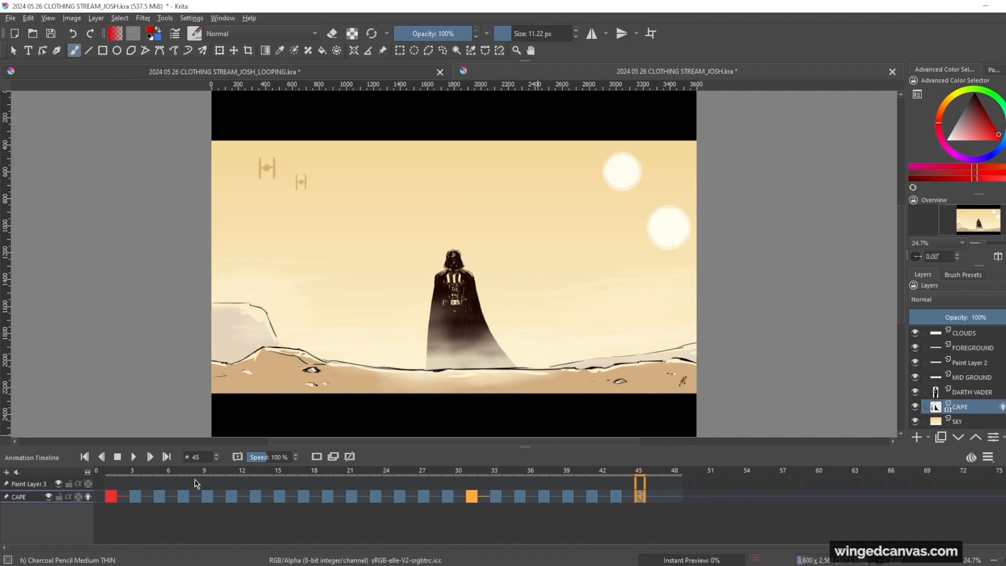
left_click(112, 496)
left_click_drag(114, 492, 629, 507)
left_click(111, 495)
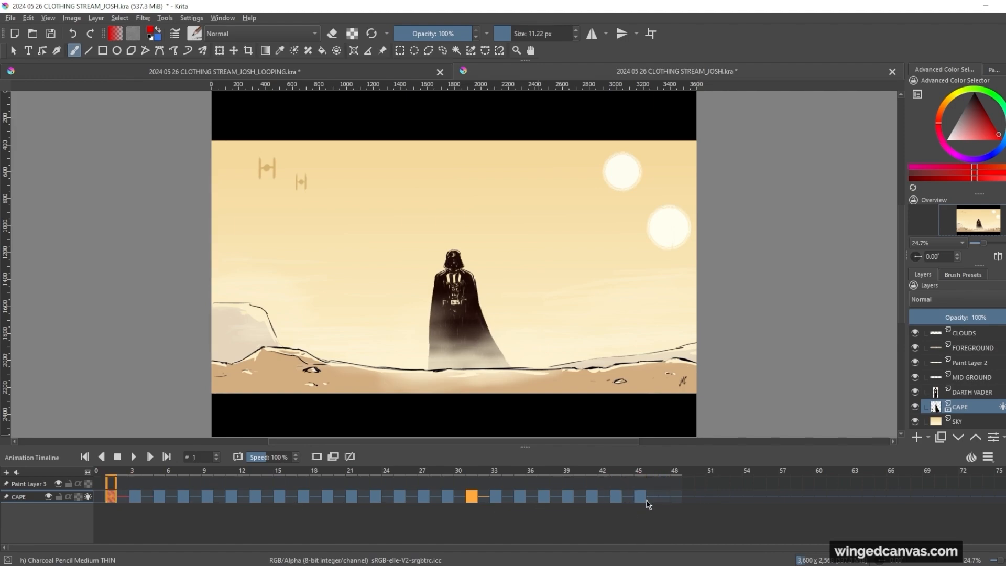
left_click(639, 496)
left_click(111, 496)
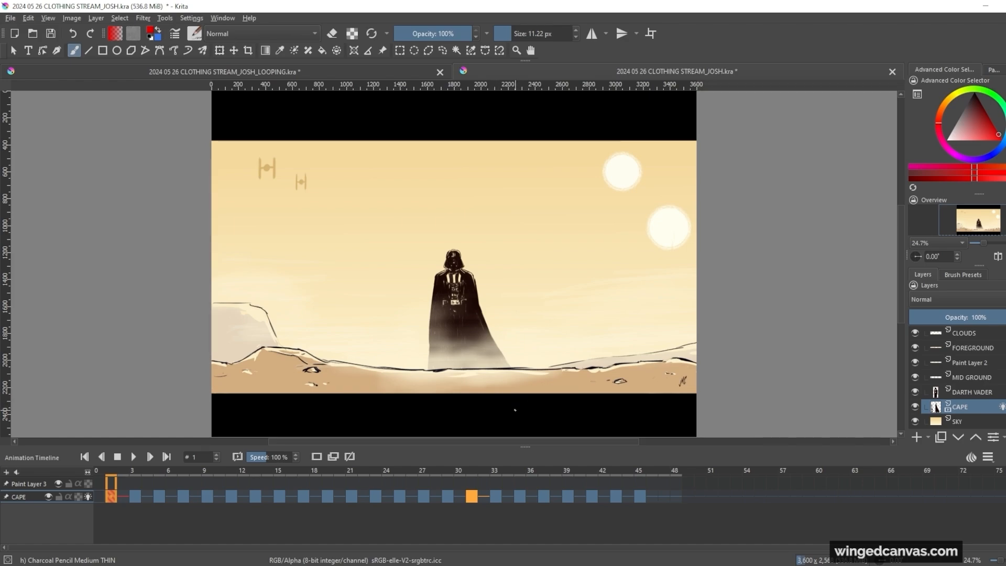
key("space")
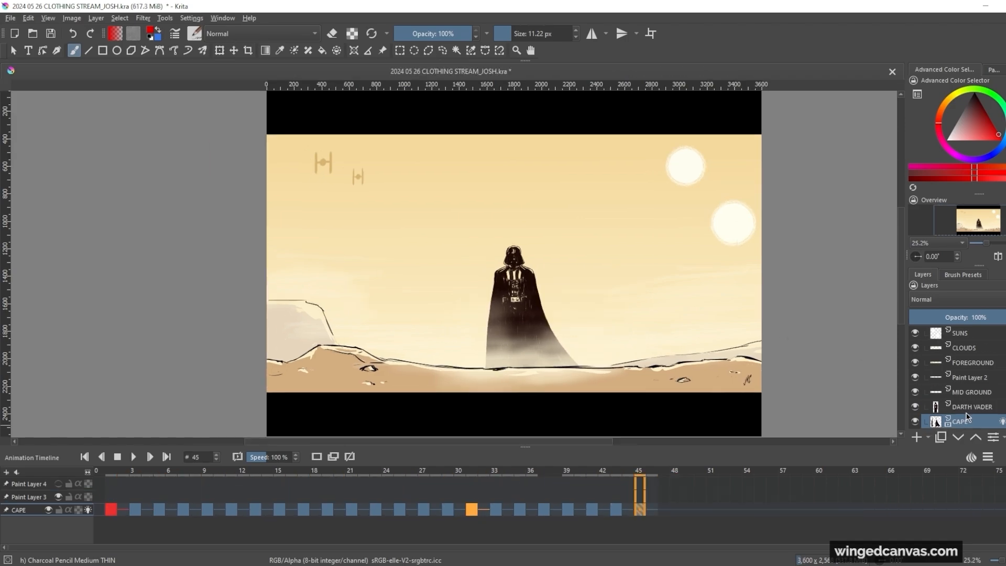
Remove the cape keyframes from frame 33 through frame 45
scroll(966, 393, "down", 1)
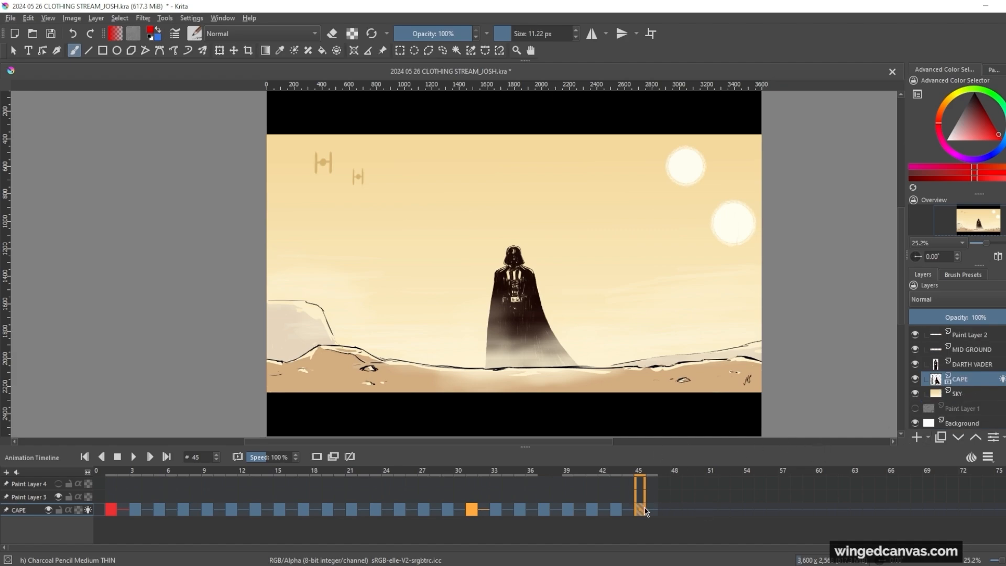
left_click(498, 510)
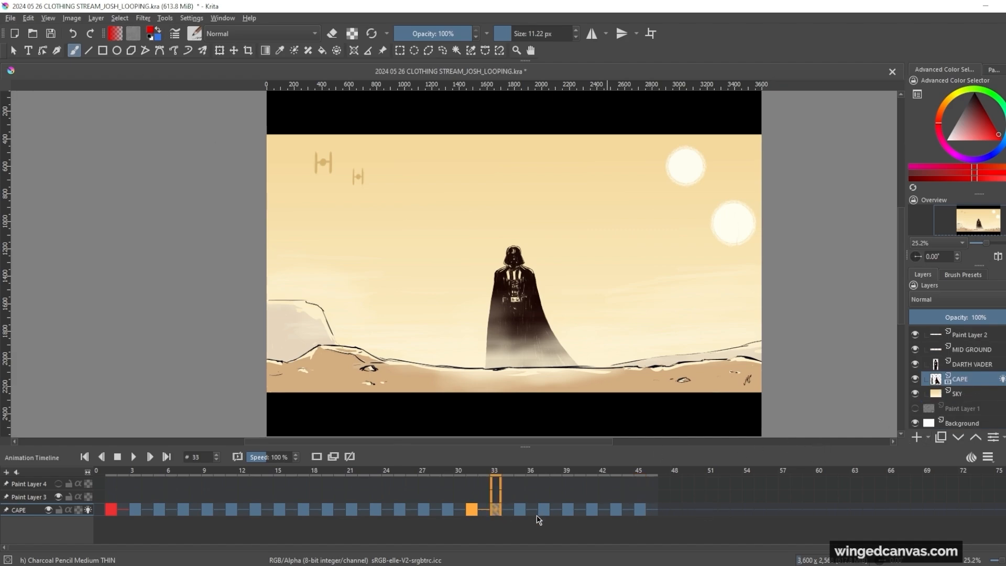
left_click(644, 514, "shift")
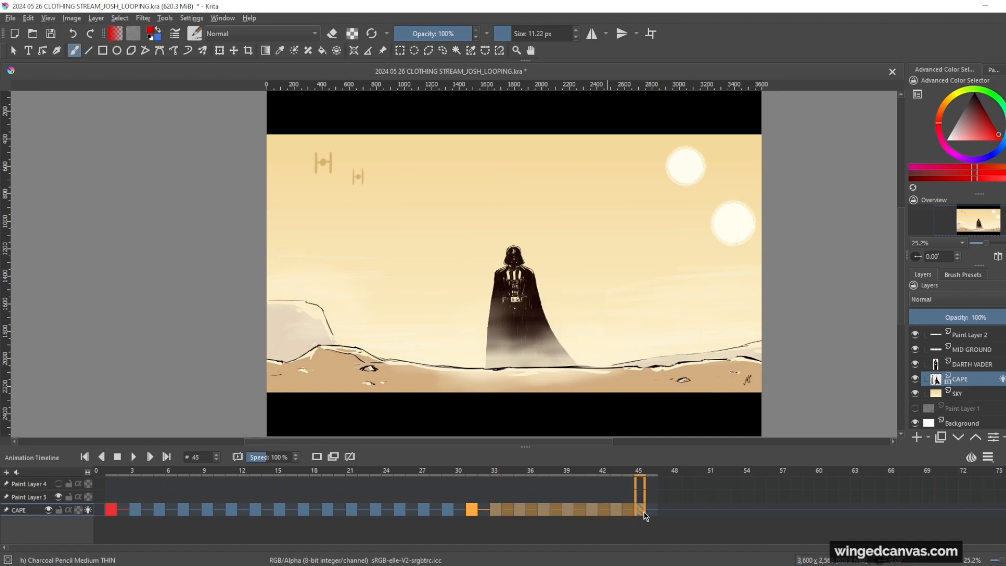
right_click(641, 507)
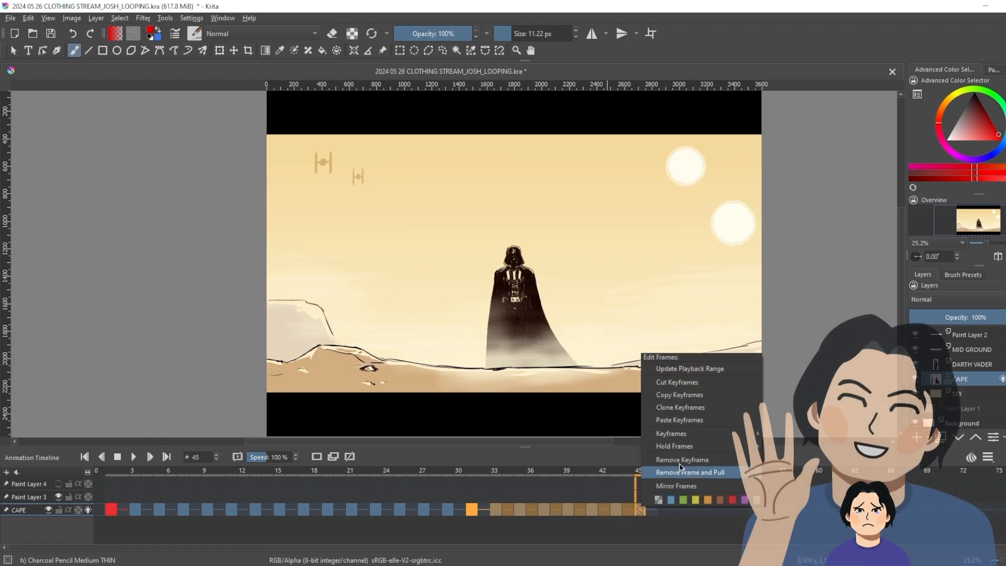
left_click(700, 465)
left_click(570, 511)
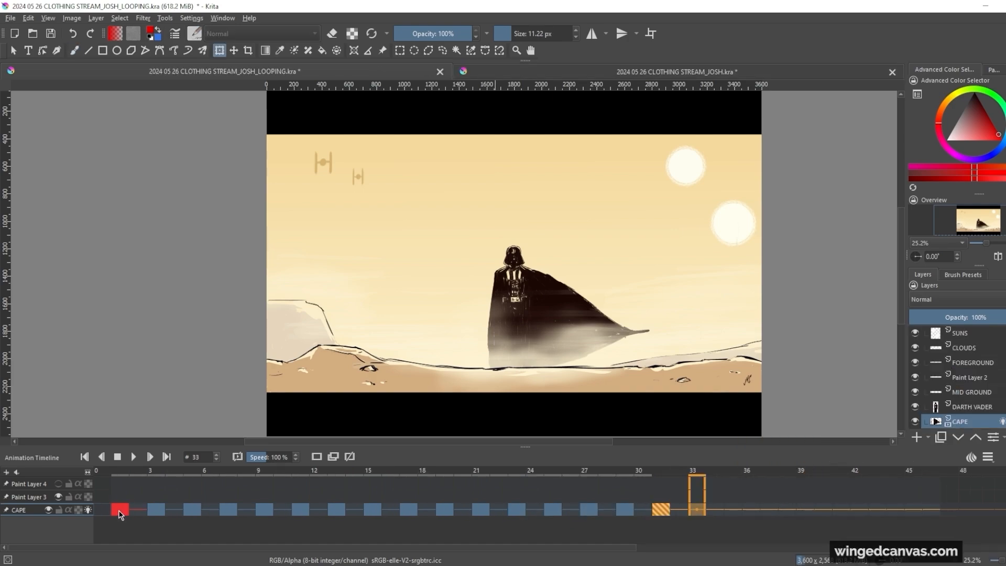
Copy the red cape keyframe from frame 1 to frame 46 as the loop's end drawing
left_click(120, 509)
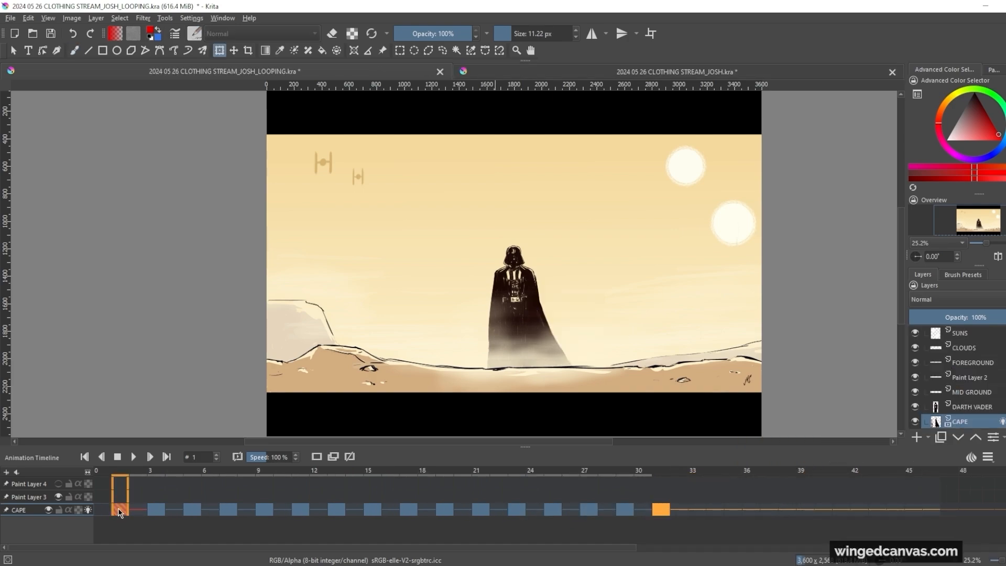
left_click_drag(119, 511, 931, 507)
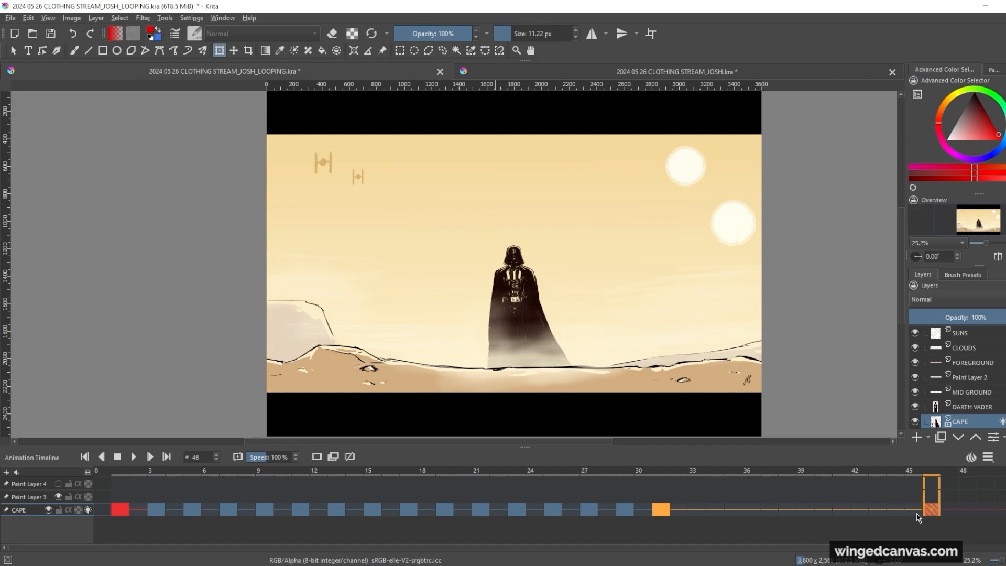
left_click(917, 512)
left_click(924, 511)
Go to cape frame 31 and turn on the onion skin of the previous drawing
left_click(987, 458)
left_click(817, 520)
left_click(935, 511)
left_click(692, 513)
left_click(661, 510)
left_click(971, 458)
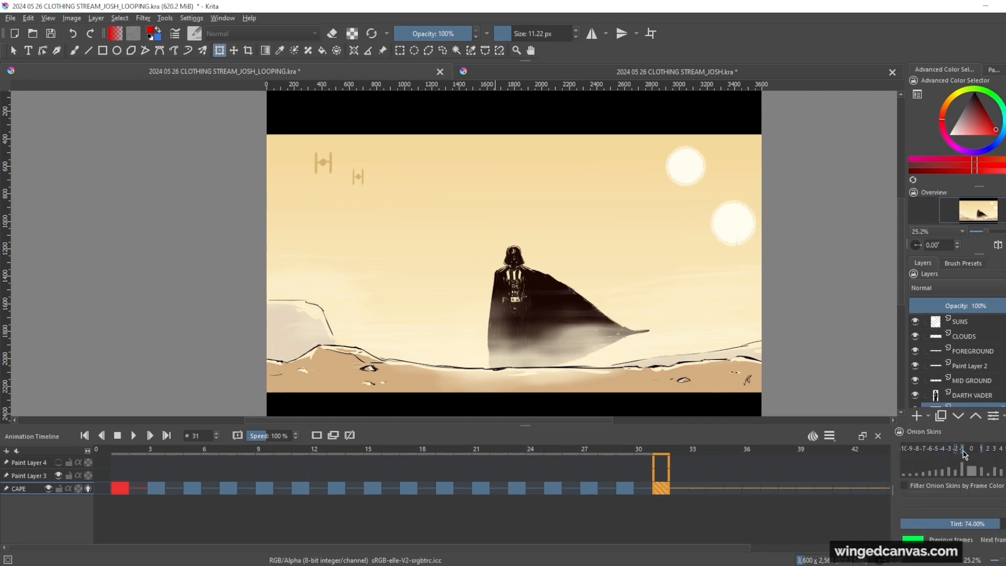
left_click(810, 435)
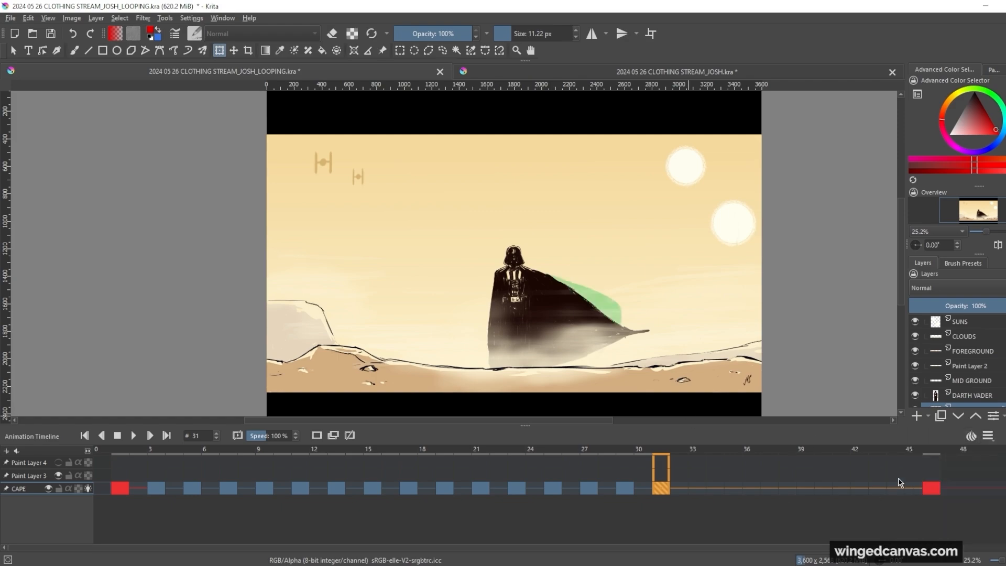
left_click(970, 435)
left_click(813, 435)
Add a blank cape keyframe on frame 33 and bring Darth Vader into close view
left_click(696, 489)
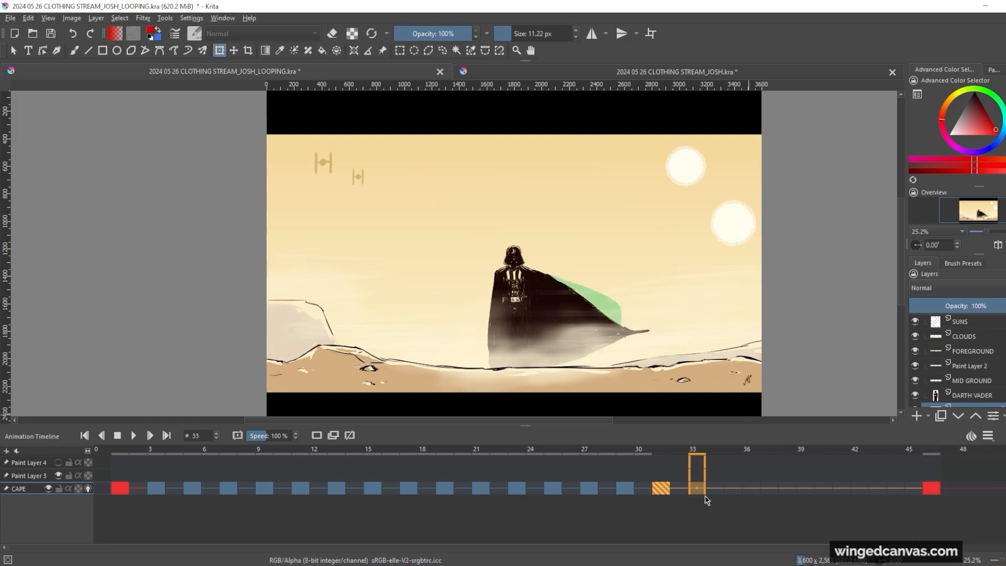
key("b")
scroll(782, 347, "up", 1)
scroll(956, 386, "up", 2)
scroll(958, 360, "down", 2)
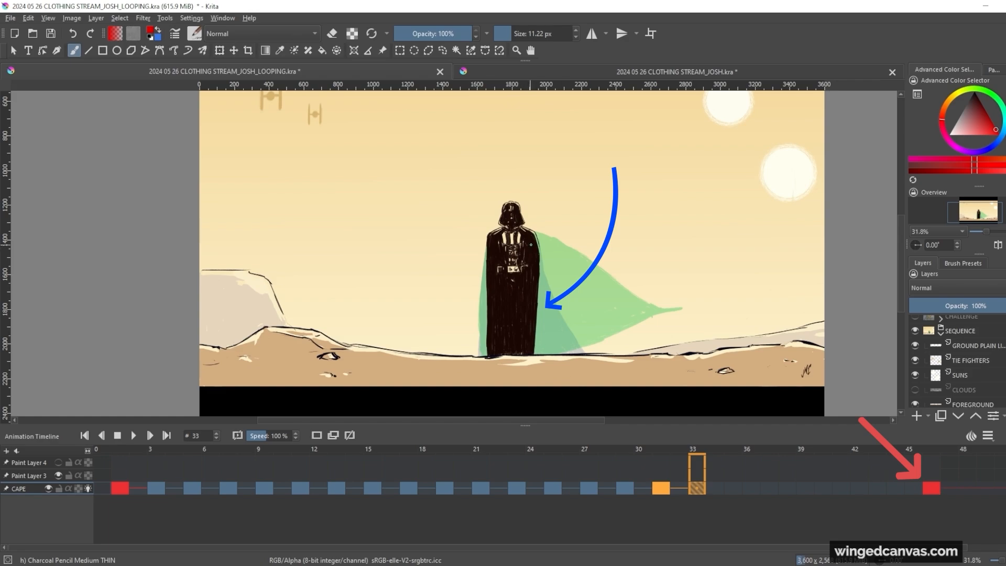
mouse_move(698, 450)
left_mouse_down()
mouse_move(884, 457)
mouse_move(695, 454)
left_mouse_up()
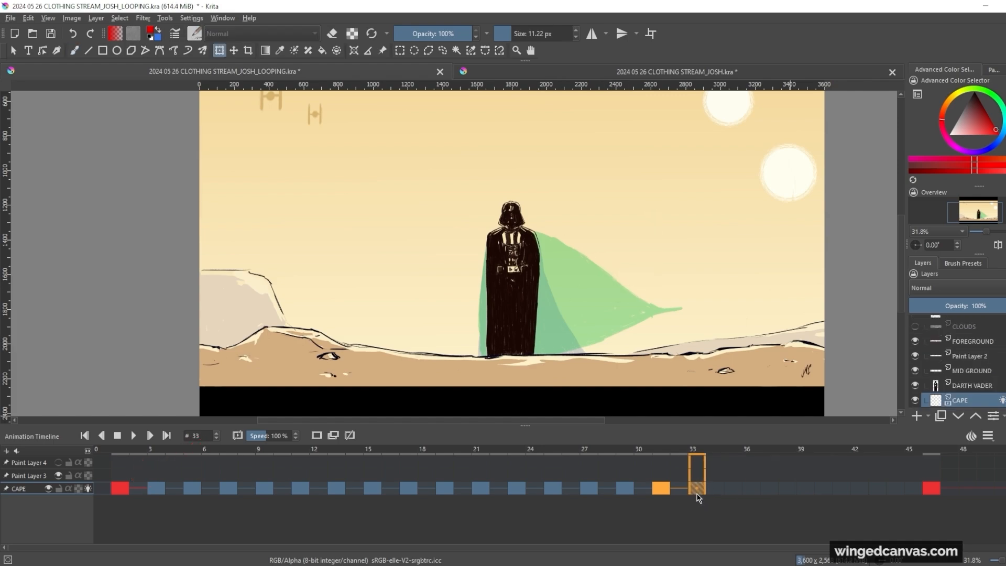
right_click(697, 498)
left_click(714, 486)
Choose the Ink-8 Sumi-e brush, sample the dark color of Vader's body and set the brush size to about 36 px
key("b")
left_click_drag(707, 298, 732, 313)
left_click_drag(654, 283, 651, 173)
left_click_drag(707, 242, 733, 177)
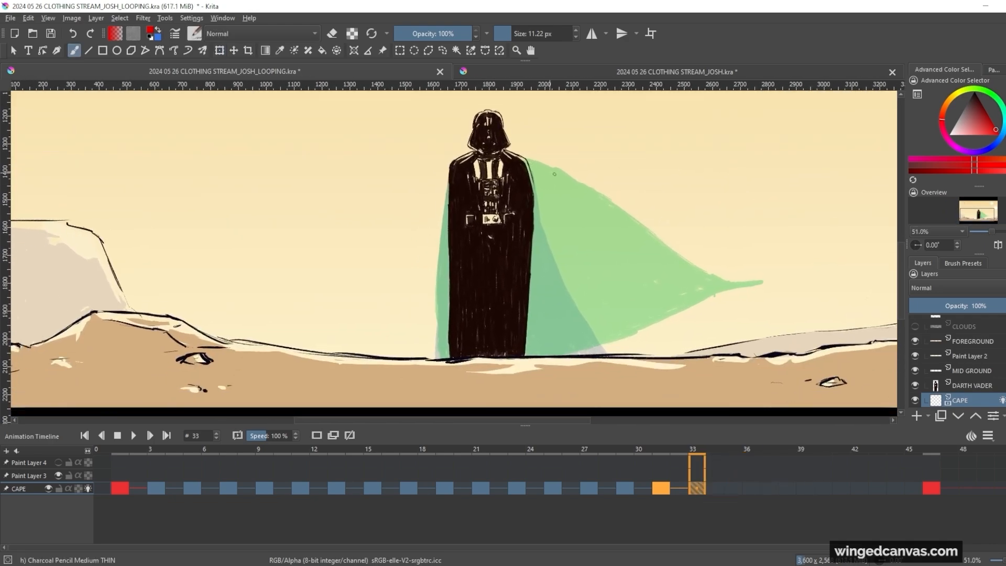
left_click(964, 262)
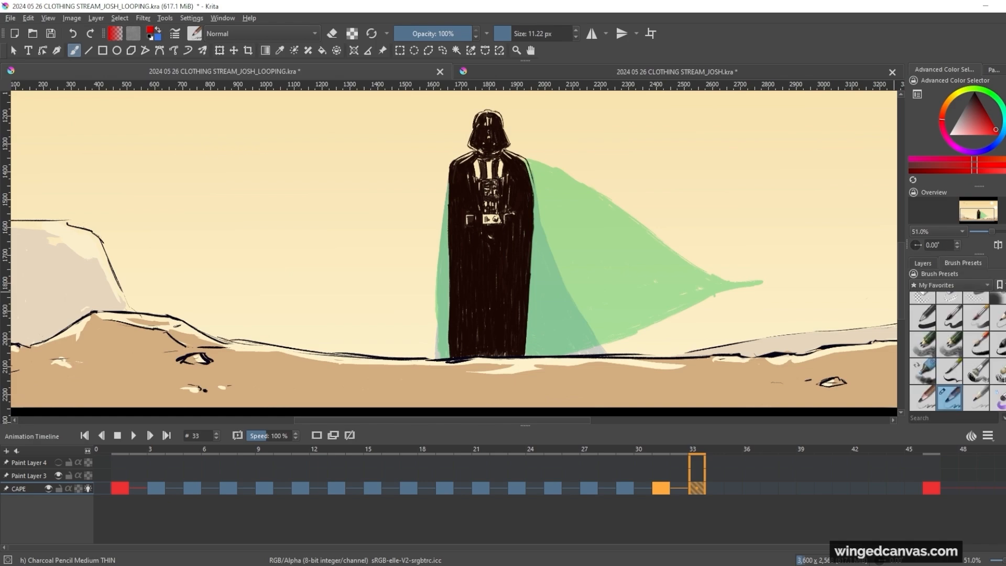
left_click(998, 344)
scroll(487, 269, "up", 4)
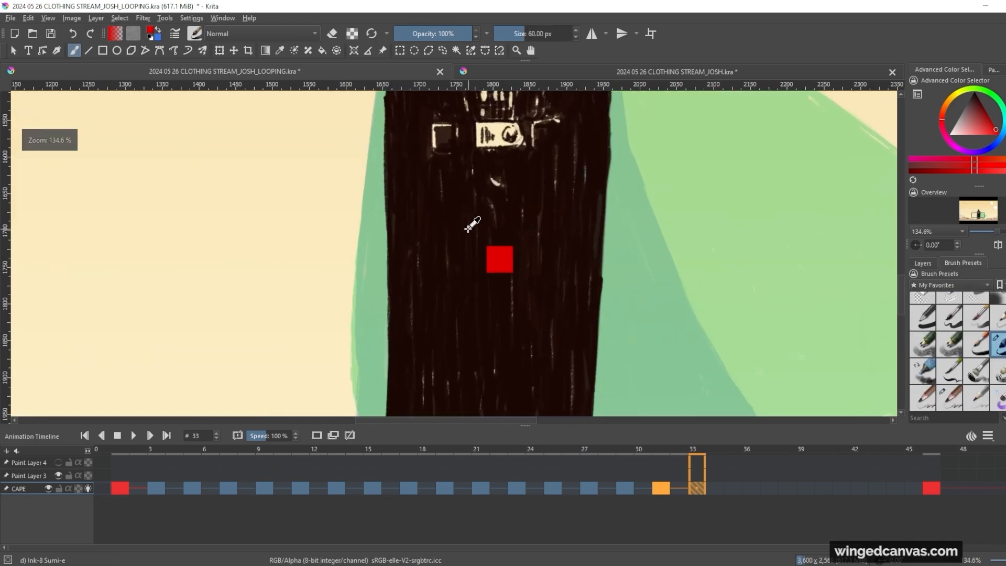
left_click(407, 161, "ctrl")
scroll(733, 301, "down", 4)
mouse_move(748, 306)
left_mouse_down()
mouse_move(639, 358)
mouse_move(598, 363)
left_mouse_up()
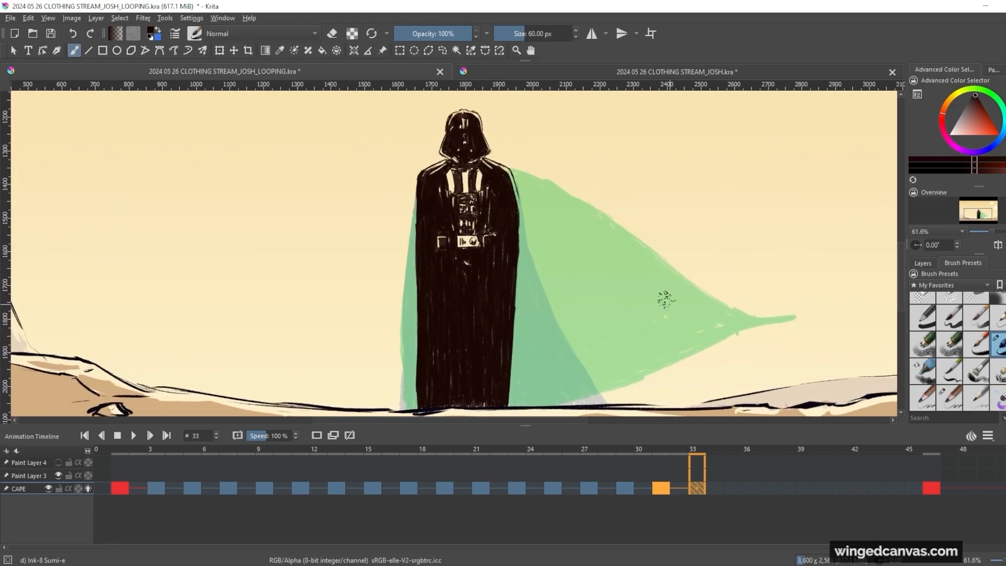
mouse_move(543, 189)
left_mouse_down("shift")
mouse_move(530, 188)
mouse_move(546, 188)
mouse_move(543, 204)
left_mouse_up("shift")
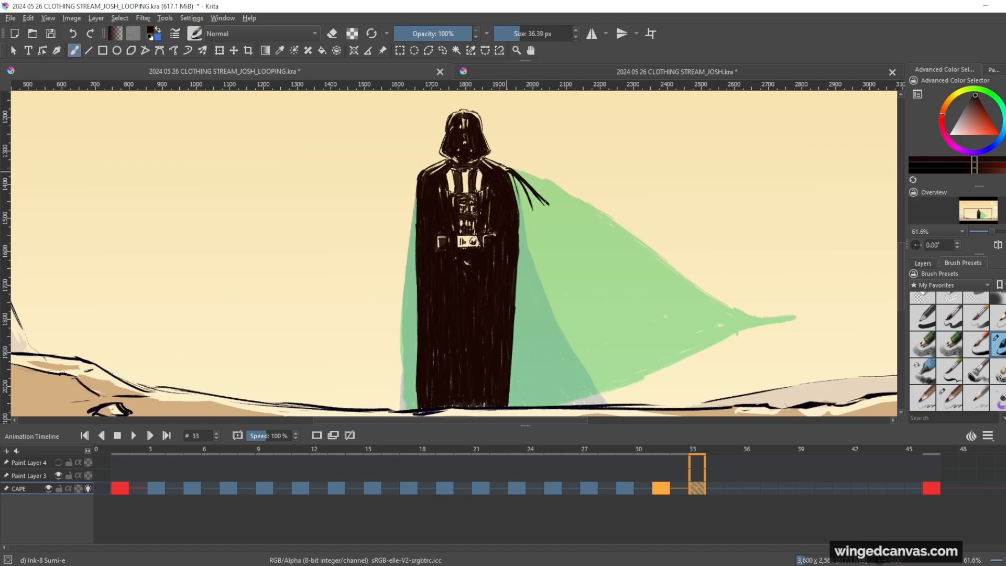
Outline the cape on frame 33 from the shoulder to its tip and back along the hem, below the previous drawing's upper edge
left_click_drag(506, 172, 602, 251)
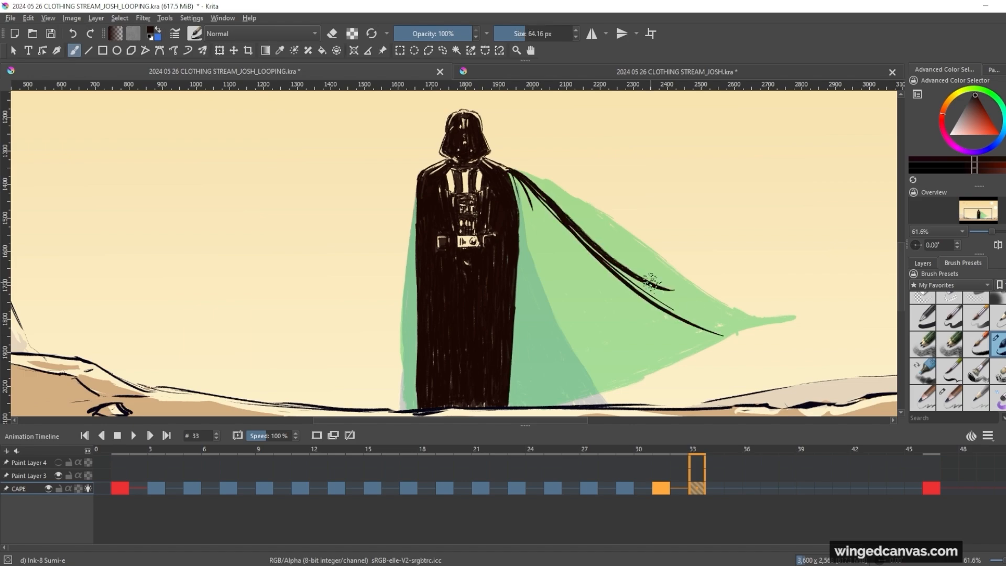
left_click_drag(649, 296, 744, 327)
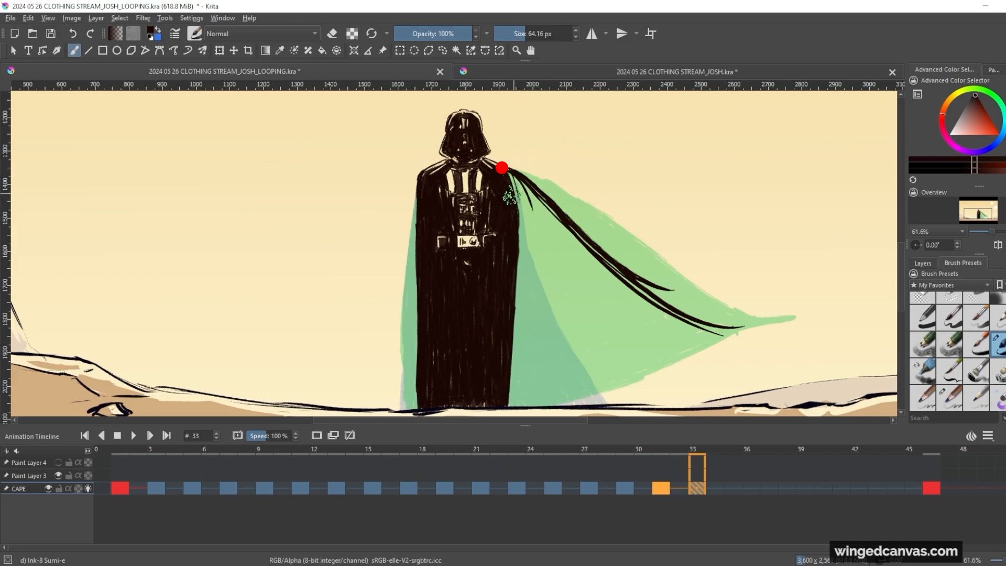
left_click_drag(607, 274, 574, 332)
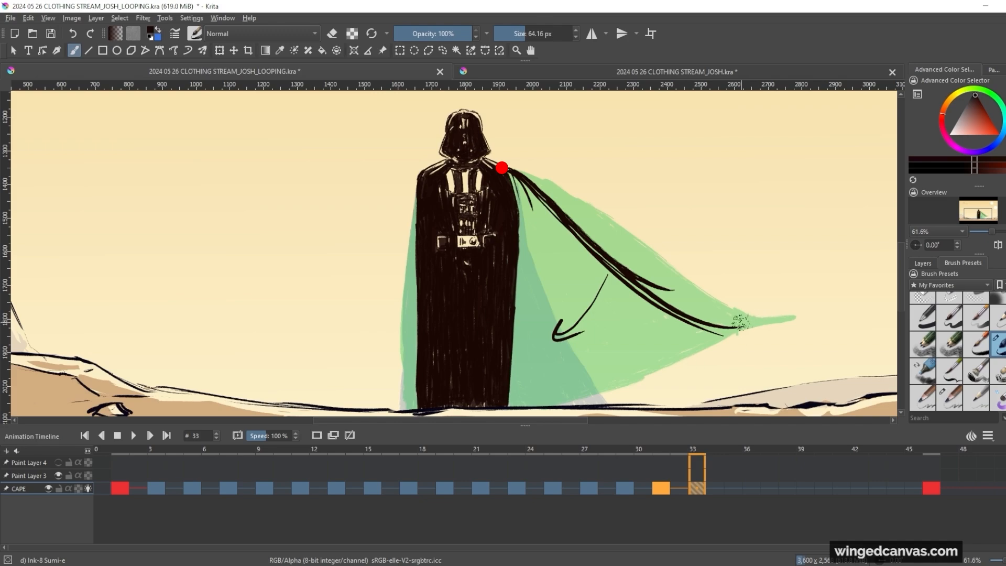
mouse_move(722, 329)
left_mouse_down()
mouse_move(769, 309)
mouse_move(600, 386)
left_mouse_up()
left_click_drag(741, 303, 769, 240)
Fill the cape shape on frame 33 with dark strokes, including the narrow strip along the body's other side
mouse_move(545, 119)
left_mouse_down()
mouse_move(610, 236)
mouse_move(545, 121)
mouse_move(645, 226)
mouse_move(608, 236)
mouse_move(555, 293)
mouse_move(538, 296)
left_mouse_up()
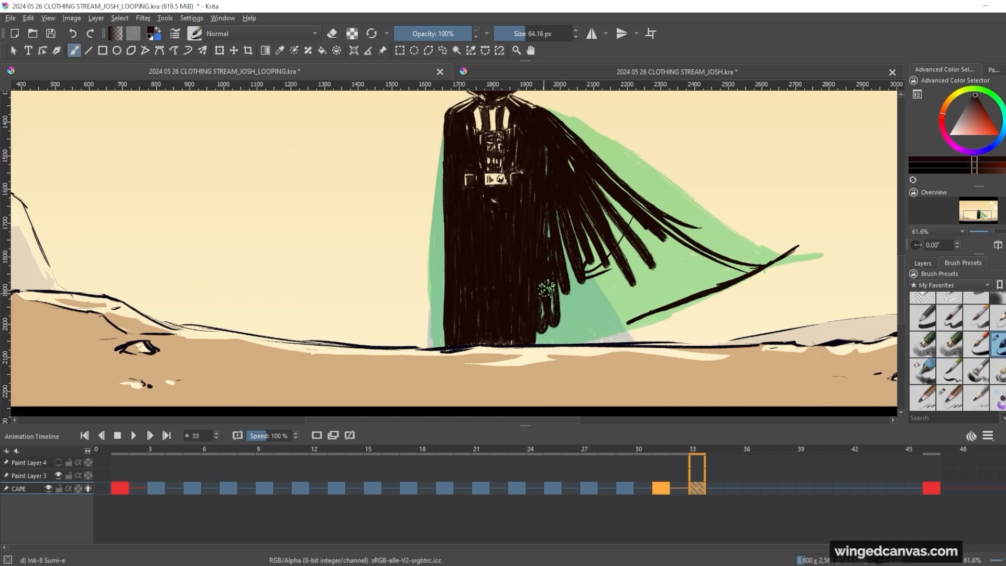
mouse_move(539, 340)
left_mouse_down()
mouse_move(671, 298)
mouse_move(556, 335)
mouse_move(676, 283)
mouse_move(561, 283)
mouse_move(582, 230)
mouse_move(623, 252)
mouse_move(590, 208)
left_mouse_up()
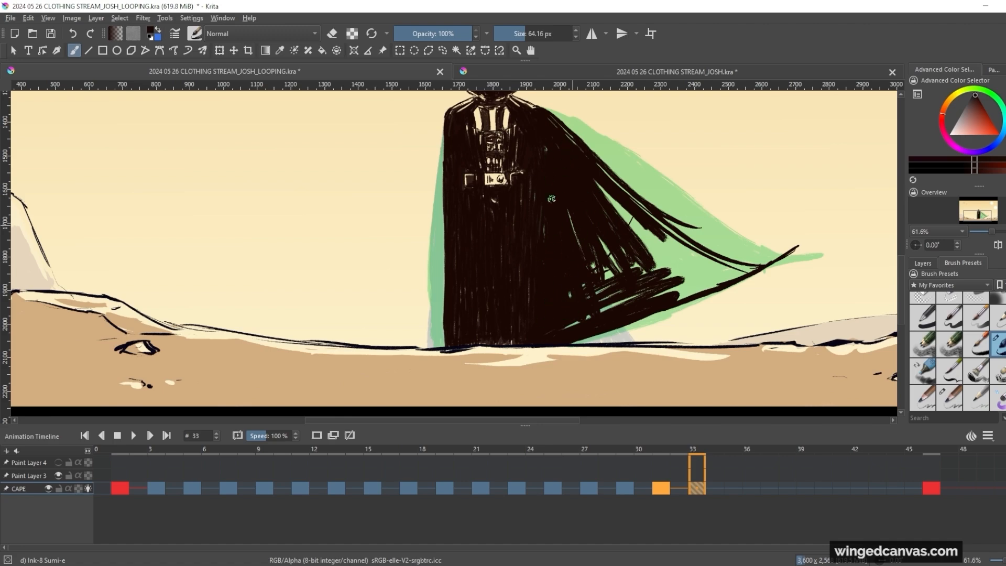
mouse_move(556, 125)
left_mouse_down()
mouse_move(644, 241)
mouse_move(603, 283)
mouse_move(634, 253)
mouse_move(676, 252)
mouse_move(702, 278)
mouse_move(675, 293)
mouse_move(607, 286)
left_mouse_up()
left_click_drag(446, 121, 441, 233)
left_click_drag(439, 154, 431, 310)
left_click_drag(444, 129, 432, 347)
Fill the cape's tip on frame 33 and erase the stray strokes along its upper edge
left_click_drag(679, 275, 720, 277)
key("e")
left_click_drag(650, 204, 705, 228)
key("e")
left_click_drag(622, 187, 710, 244)
mouse_move(673, 252)
left_mouse_down()
mouse_move(691, 272)
mouse_move(791, 249)
mouse_move(616, 306)
left_mouse_up()
Flip between frame 33 and its preceding frames to check the cape's movement
left_click_drag(749, 242, 782, 394)
key("Left")
key("Right")
key("Left")
key("Left")
key("Right")
key("Right")
Add a blank cape keyframe on frame 35 and outline the lower-hanging cape with an upturned tip
left_click(732, 488)
key("Insert")
left_click_drag(663, 247, 649, 105)
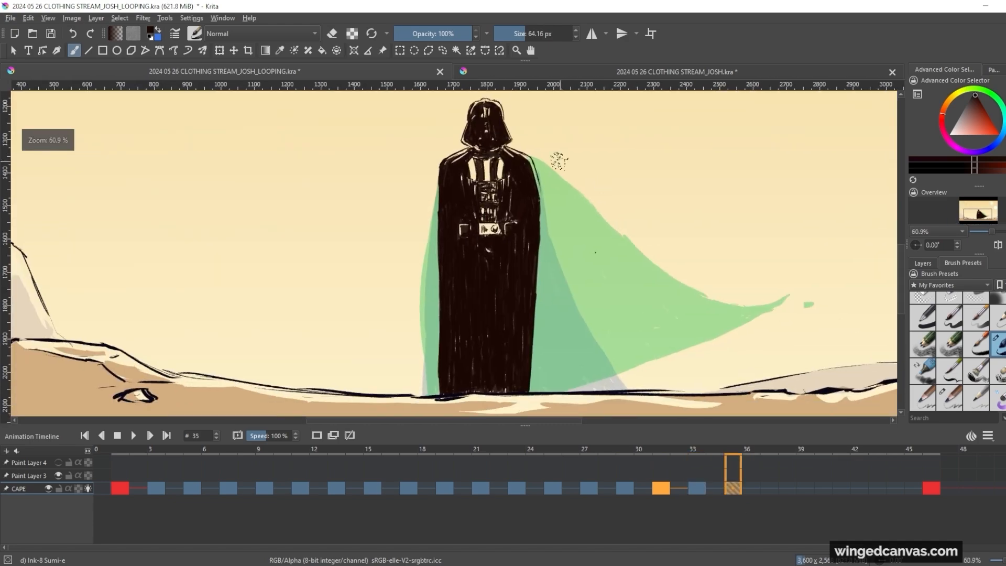
mouse_move(531, 160)
left_mouse_down()
mouse_move(654, 313)
mouse_move(728, 345)
mouse_move(800, 297)
mouse_move(686, 335)
left_mouse_up()
left_click(927, 299)
left_click_drag(800, 301, 709, 341)
key("/")
left_click_drag(754, 304, 639, 365)
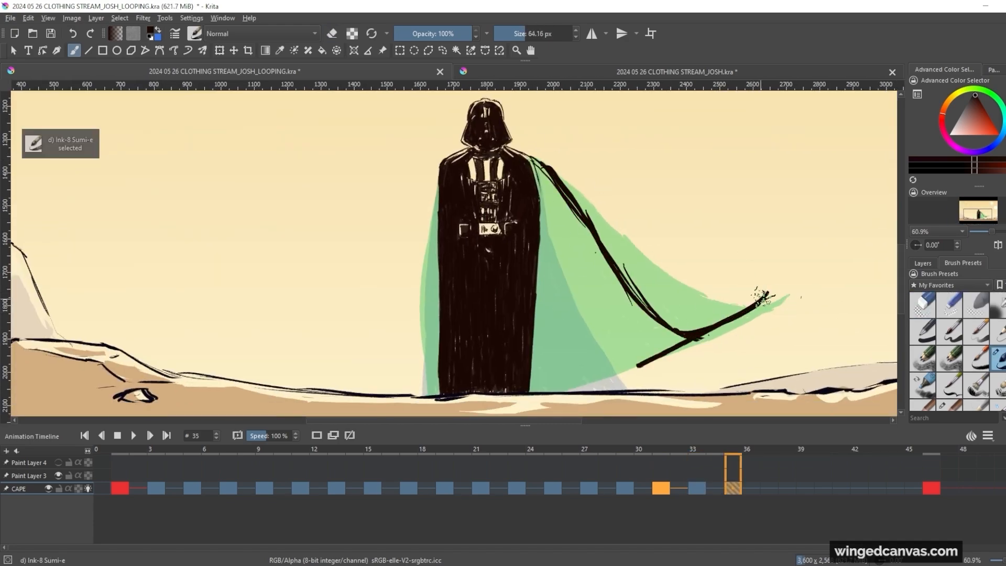
left_click_drag(734, 321, 603, 367)
Fill the cape on frame 35 with dark strokes and clean up its outer edge with the eraser
left_click_drag(586, 231, 697, 325)
left_click_drag(623, 288, 744, 312)
left_click_drag(534, 168, 581, 241)
mouse_move(539, 281)
left_mouse_down()
mouse_move(607, 374)
mouse_move(569, 204)
mouse_move(529, 351)
mouse_move(666, 336)
left_mouse_up()
key("e")
left_click_drag(571, 186, 604, 246)
mouse_move(550, 168)
left_mouse_down()
mouse_move(634, 283)
mouse_move(612, 342)
left_mouse_up()
key("e")
left_click_drag(671, 356, 597, 386)
Add a blank cape keyframe on frame 37 and outline the cape's outer edge and hem closer to the ground
left_click(769, 488)
mouse_move(736, 311)
left_mouse_down()
mouse_move(646, 382)
mouse_move(589, 390)
left_mouse_up()
mouse_move(531, 160)
left_mouse_down()
mouse_move(568, 228)
mouse_move(714, 335)
left_mouse_up()
left_click_drag(731, 313, 668, 362)
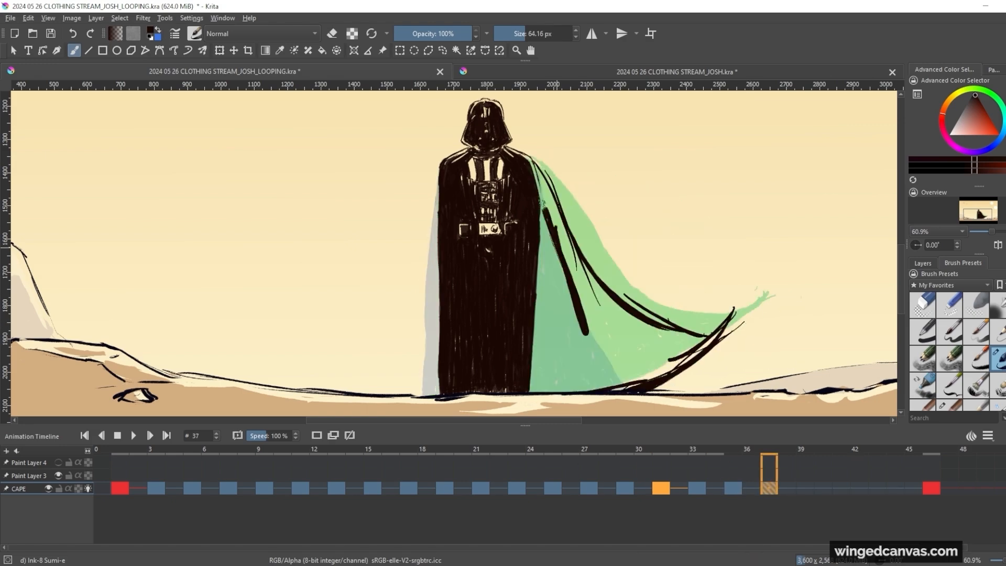
Fill the main body of the cape on frame 37 with dark strokes from the shoulder to the ground
left_click_drag(539, 194, 581, 346)
left_click_drag(544, 251, 566, 356)
mouse_move(532, 163)
left_mouse_down()
mouse_move(544, 199)
mouse_move(581, 326)
mouse_move(573, 380)
left_mouse_up()
left_click_drag(547, 262, 540, 391)
mouse_move(542, 322)
left_mouse_down()
mouse_move(555, 392)
mouse_move(599, 389)
left_mouse_up()
left_click_drag(566, 230, 614, 383)
left_click_drag(578, 299, 574, 397)
mouse_move(587, 285)
left_mouse_down()
mouse_move(615, 387)
mouse_move(631, 381)
left_mouse_up()
left_click_drag(566, 233, 645, 362)
left_click_drag(592, 272, 637, 370)
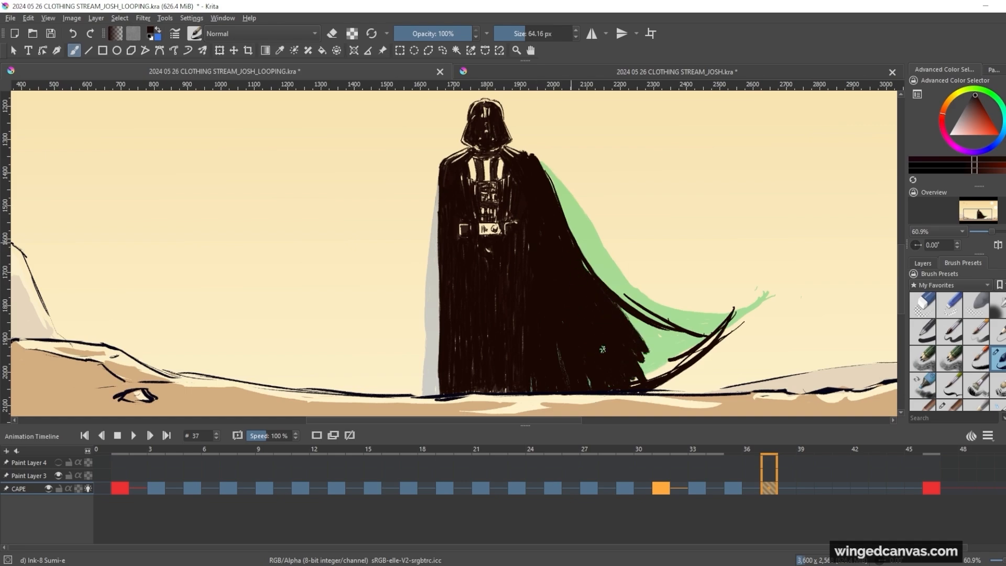
Fill the cape's tip on frame 37 and erase the stray strokes outside its edge
mouse_move(621, 310)
left_mouse_down()
mouse_move(673, 363)
mouse_move(647, 378)
left_mouse_up()
left_click_drag(707, 335, 634, 378)
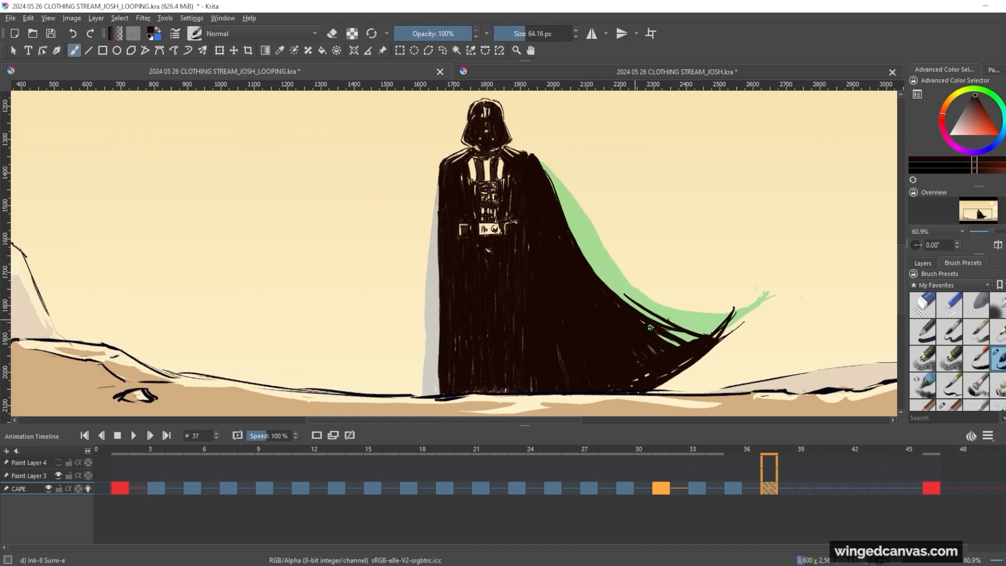
key("e")
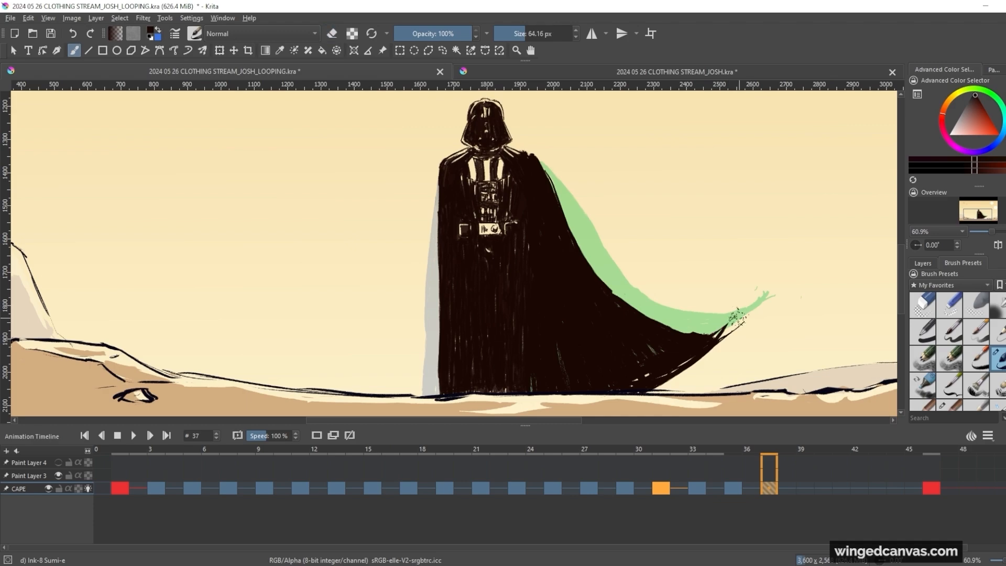
key("e")
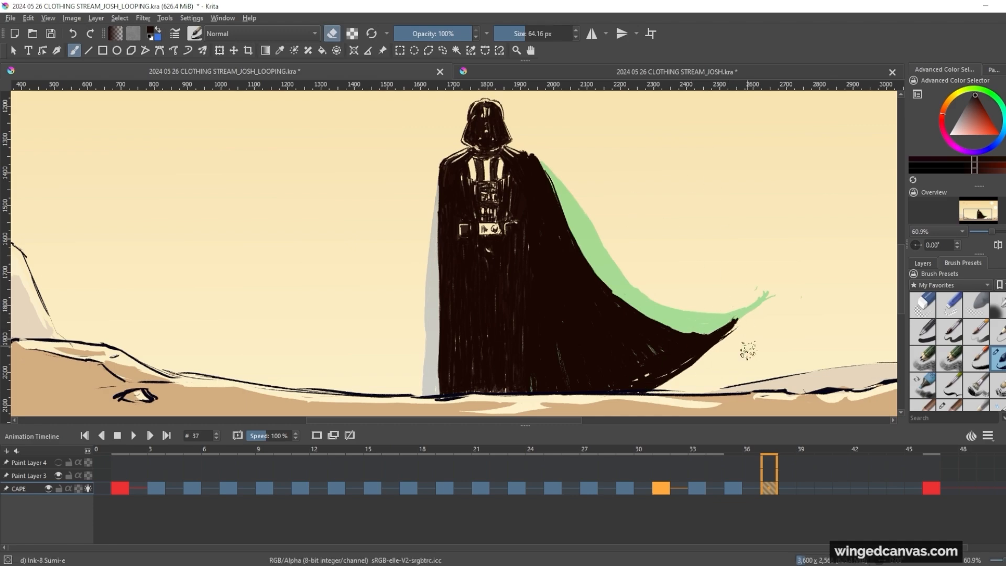
Add a blank cape keyframe on frame 39 and outline the cape falling inward from the shoulder to a tip near the ground
key("ctrl+Right")
left_click(803, 487)
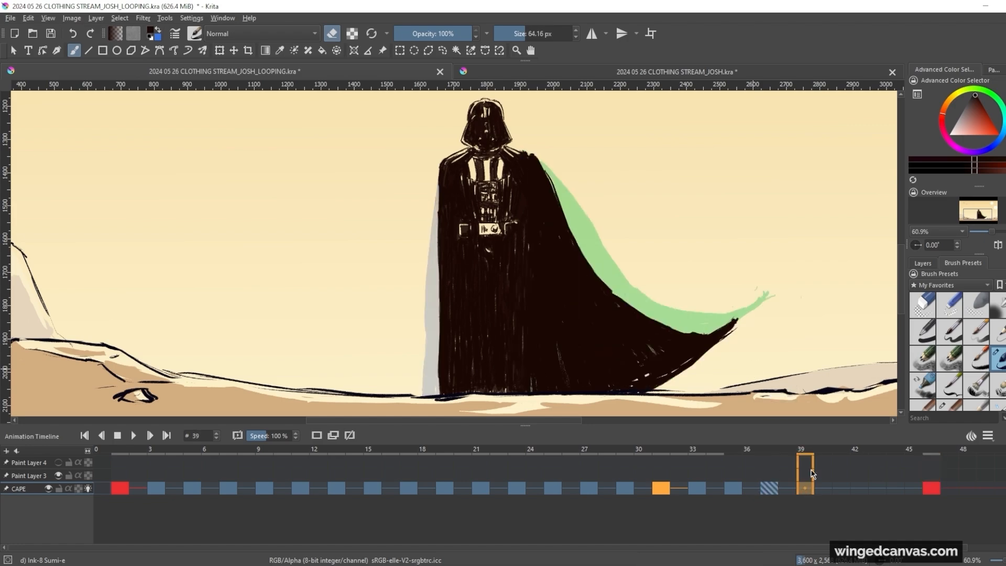
left_click_drag(531, 162, 540, 191)
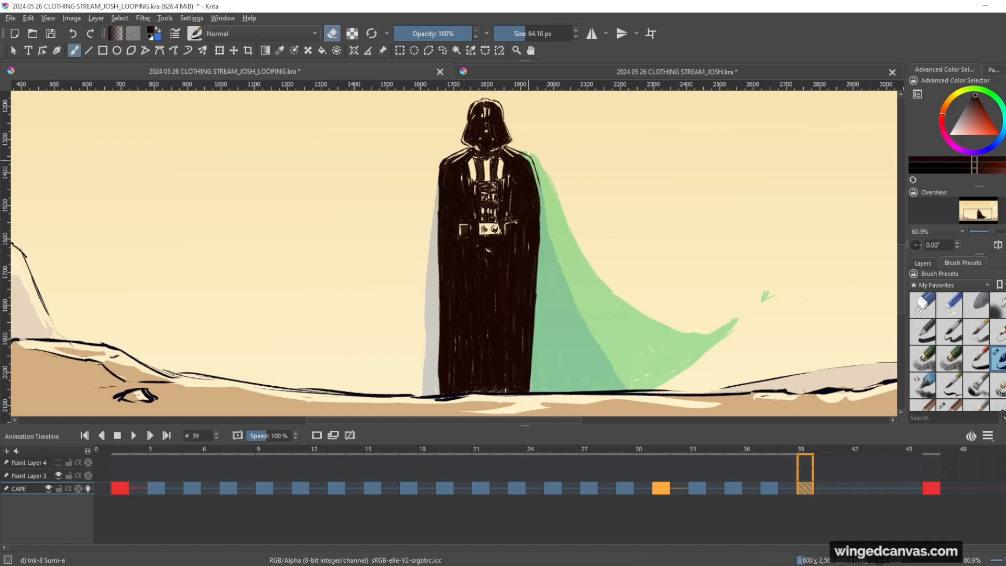
key("e")
left_click_drag(529, 155, 554, 233)
left_click_drag(530, 159, 577, 293)
left_click_drag(536, 180, 589, 316)
mouse_move(533, 163)
left_mouse_down()
mouse_move(564, 258)
mouse_move(635, 353)
left_mouse_up()
mouse_move(573, 260)
left_mouse_down()
mouse_move(668, 367)
mouse_move(695, 373)
left_mouse_up()
mouse_move(624, 315)
left_mouse_down()
mouse_move(711, 369)
mouse_move(623, 393)
left_mouse_up()
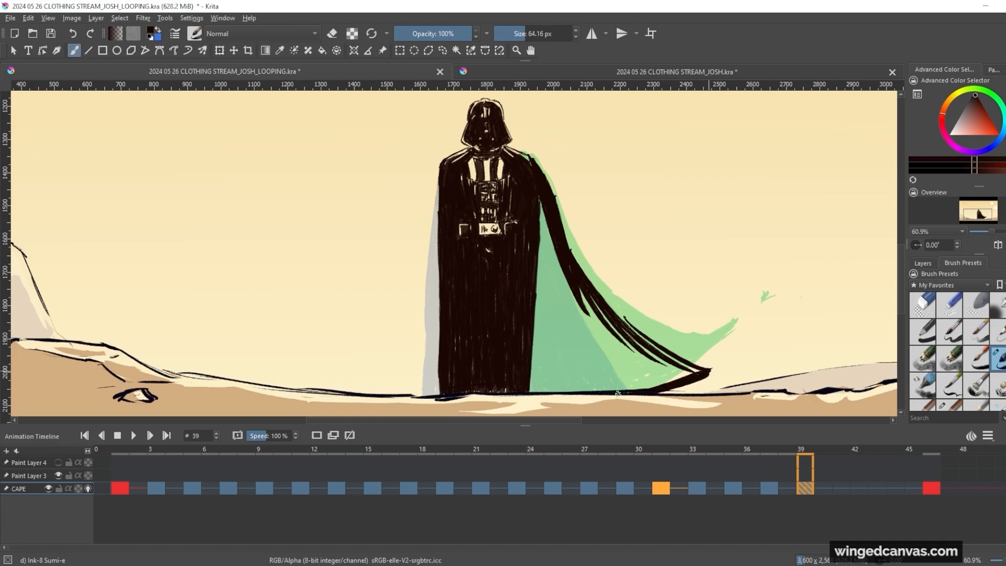
left_click_drag(682, 373, 584, 396)
Fill the cape on frame 39 with dark strokes from Vader's body out to its tip
mouse_move(542, 207)
left_mouse_down()
mouse_move(590, 358)
mouse_move(576, 387)
left_mouse_up()
left_click_drag(550, 267, 545, 394)
mouse_move(547, 253)
left_mouse_down()
mouse_move(530, 393)
mouse_move(559, 394)
left_mouse_up()
left_click_drag(549, 282, 575, 393)
mouse_move(549, 254)
left_mouse_down()
mouse_move(597, 390)
mouse_move(611, 387)
left_mouse_up()
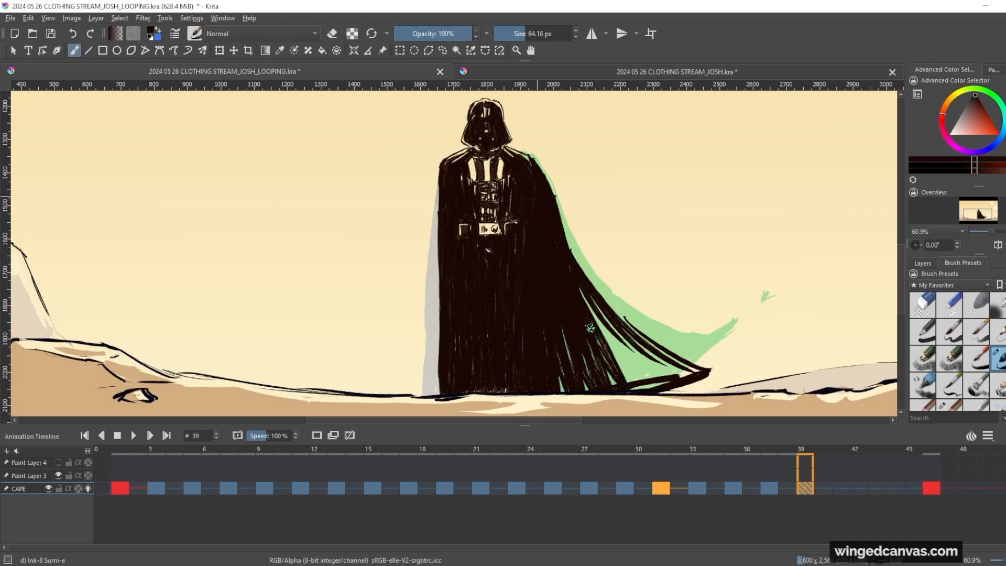
left_click_drag(578, 288, 641, 381)
left_click_drag(589, 307, 676, 375)
left_click_drag(605, 338, 623, 382)
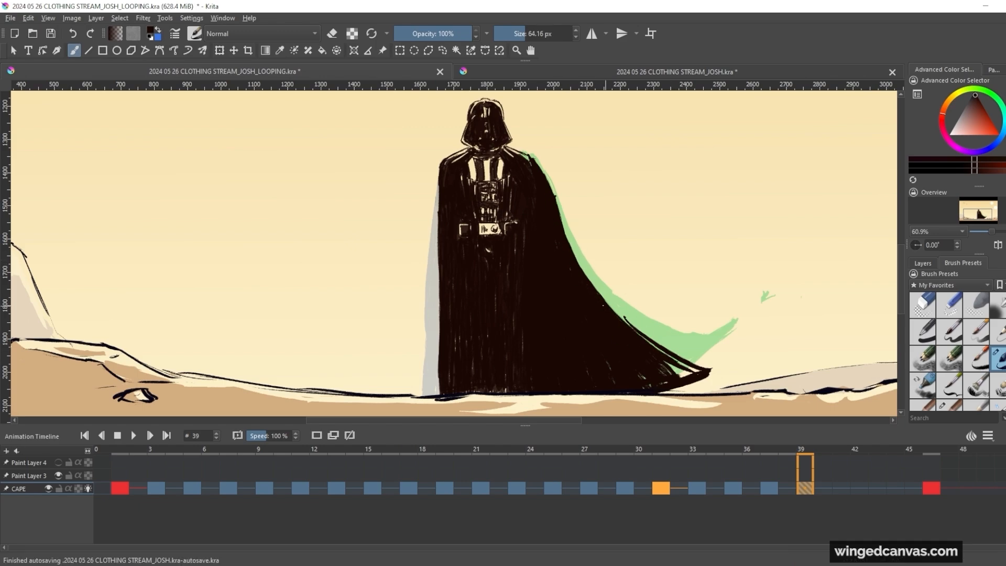
Draw and fill the cape on frame 41 with dark strokes, falling closer to Vader's body with its tip on the ground
left_click(841, 489)
left_click(876, 488)
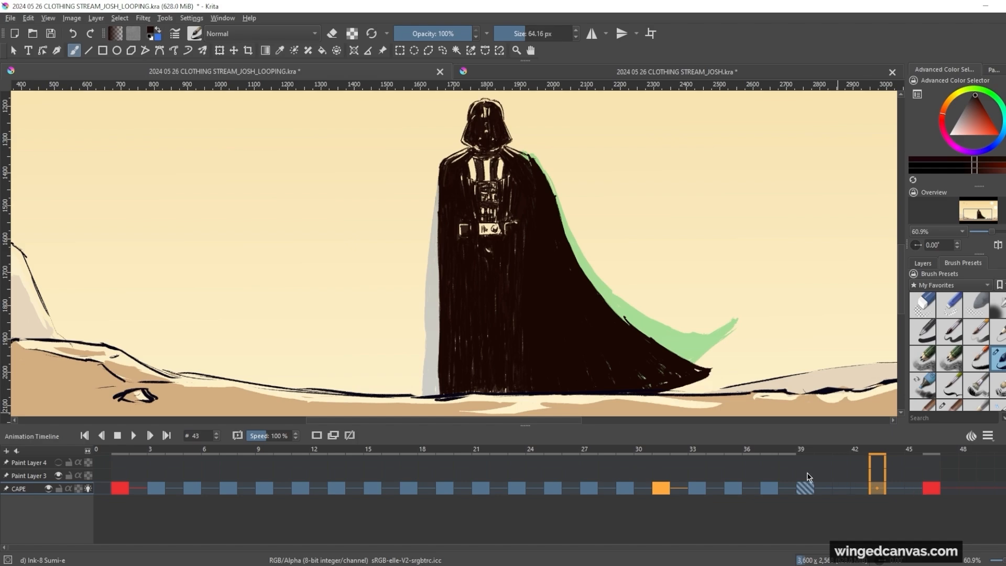
left_click(840, 488)
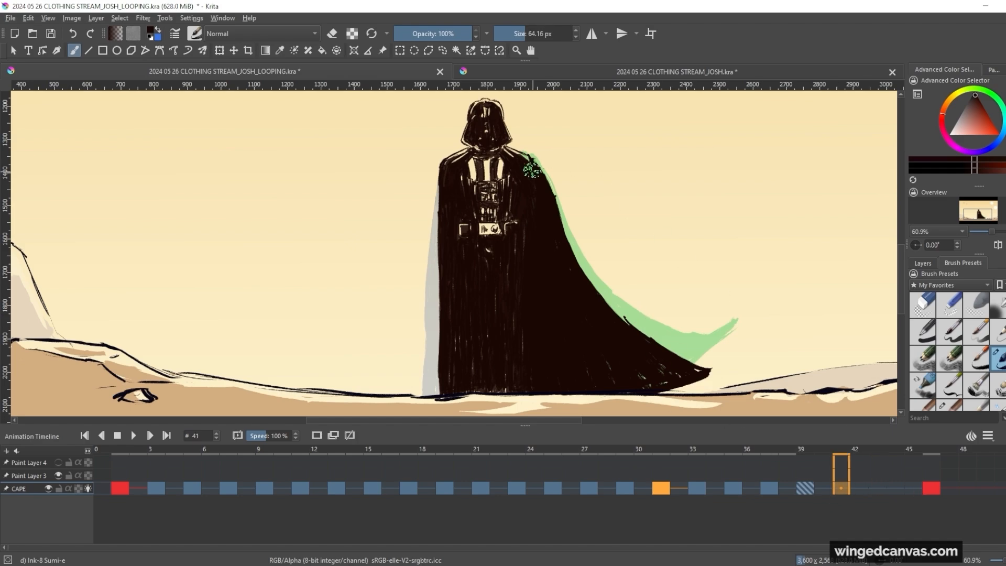
mouse_move(526, 167)
left_mouse_down()
mouse_move(595, 326)
mouse_move(637, 366)
left_mouse_up()
mouse_move(589, 303)
left_mouse_down()
mouse_move(682, 378)
mouse_move(526, 392)
left_mouse_up()
mouse_move(544, 214)
left_mouse_down()
mouse_move(563, 359)
mouse_move(537, 271)
mouse_move(534, 385)
left_mouse_up()
mouse_move(535, 192)
left_mouse_down()
mouse_move(576, 332)
mouse_move(552, 382)
left_mouse_up()
mouse_move(533, 285)
left_mouse_down()
mouse_move(576, 367)
mouse_move(602, 379)
mouse_move(607, 366)
mouse_move(567, 272)
mouse_move(576, 317)
left_mouse_up()
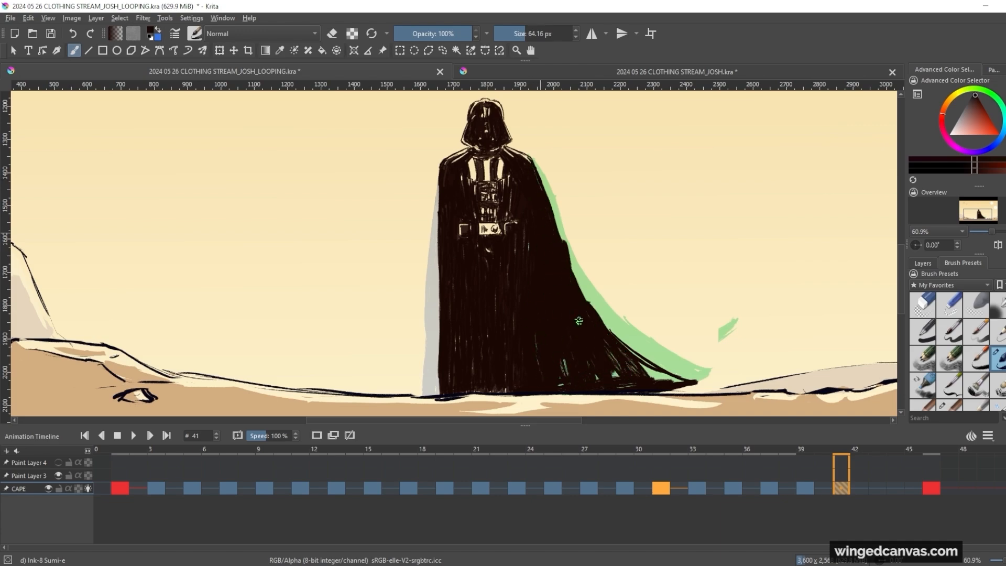
key("e")
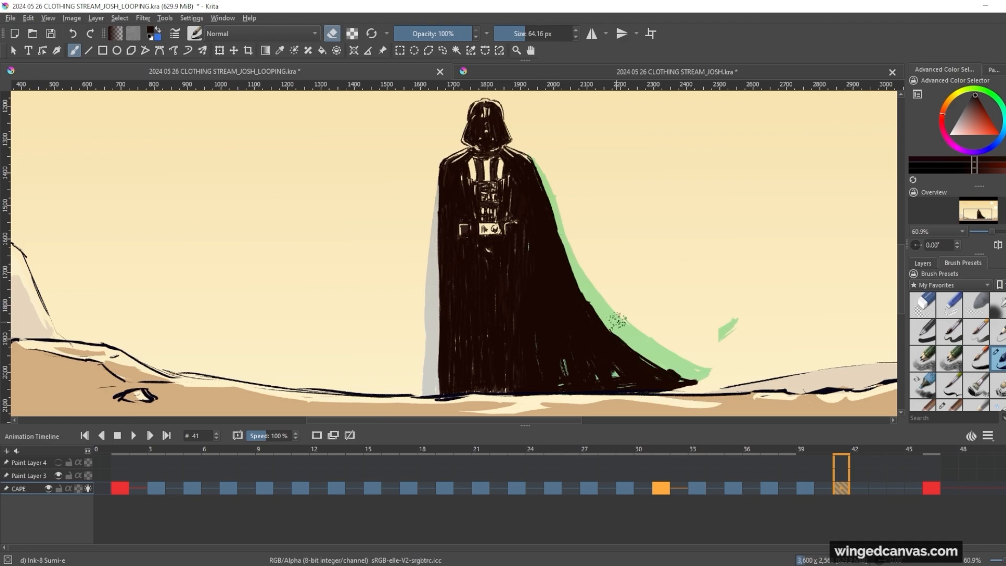
Outline the cape's outer edge on frame 43, falling from the shoulder steeply down to the ground
left_click(878, 494)
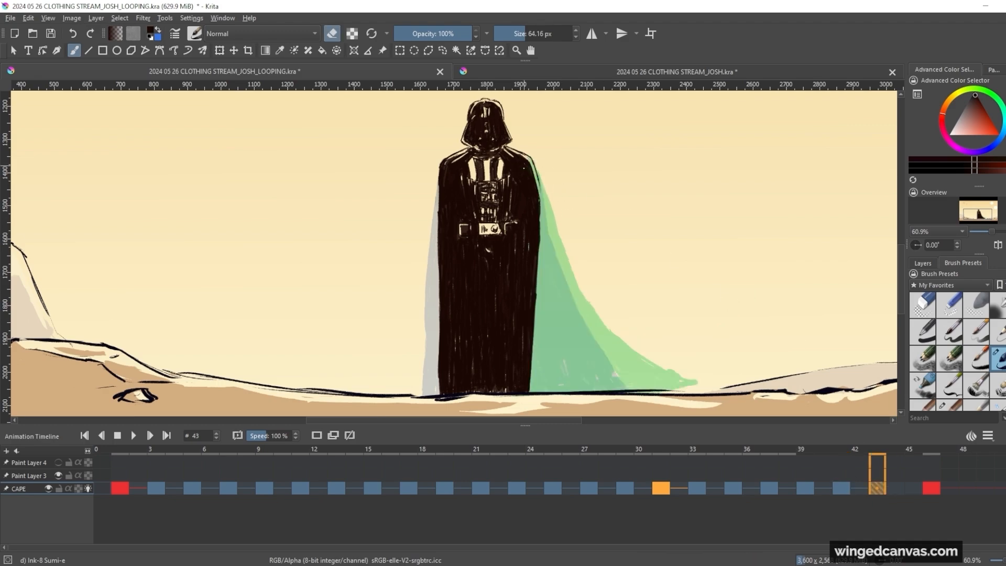
key("e")
mouse_move(533, 159)
left_mouse_down()
mouse_move(579, 298)
mouse_move(655, 392)
left_mouse_up()
left_click_drag(581, 310, 642, 391)
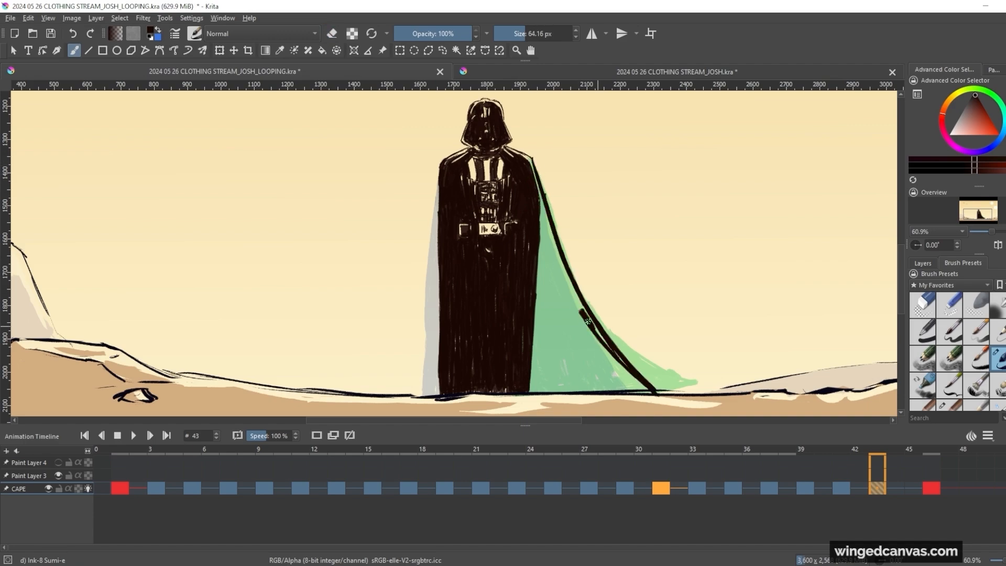
Fill the cape on frame 43 with dark strokes from Vader's body out to the outlined edge
left_click_drag(559, 267, 613, 390)
left_click_drag(546, 228, 574, 392)
left_click_drag(542, 251, 560, 383)
left_click_drag(534, 169, 560, 371)
left_click_drag(542, 250, 556, 392)
left_click_drag(539, 273, 529, 390)
left_click_drag(536, 312, 549, 391)
left_click_drag(555, 323, 578, 390)
left_click_drag(561, 301, 597, 389)
left_click_drag(566, 287, 607, 388)
left_click_drag(595, 339, 623, 392)
left_click_drag(576, 291, 621, 374)
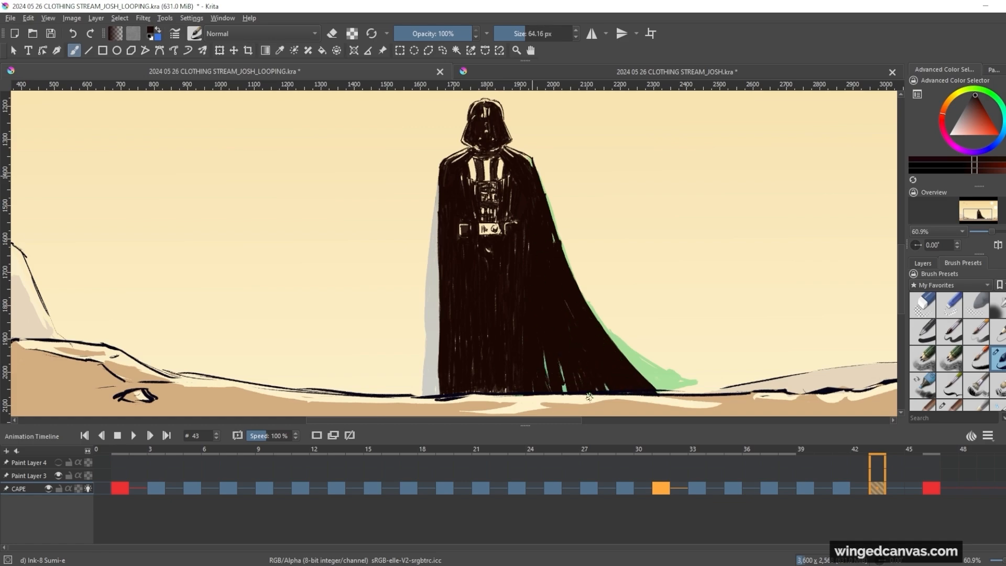
On frame 35, paint the cape bulging out on Vader's opposite side from the arm to the ground, and trim its outer edge with the eraser
left_click_drag(664, 488, 727, 485)
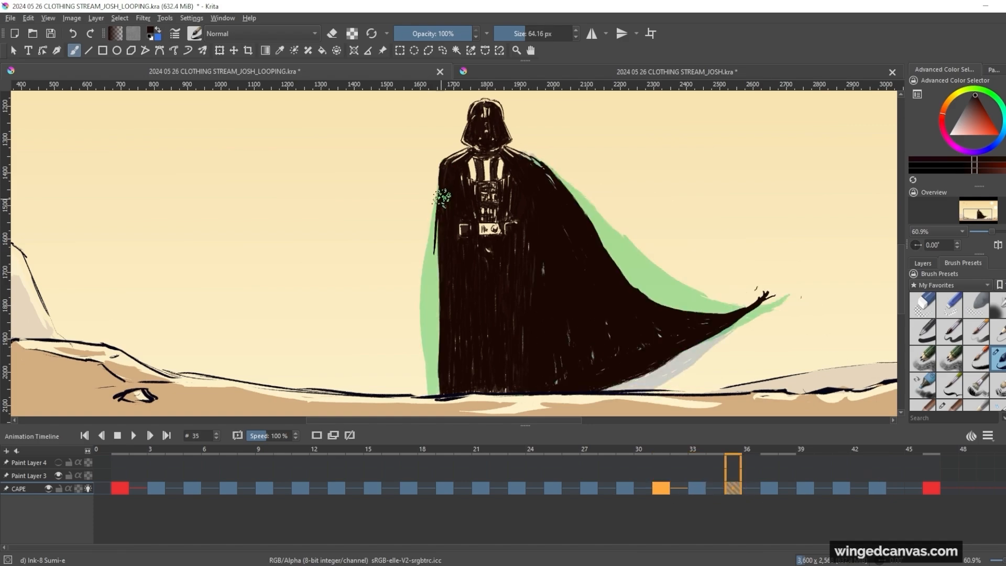
left_click_drag(434, 232, 419, 331)
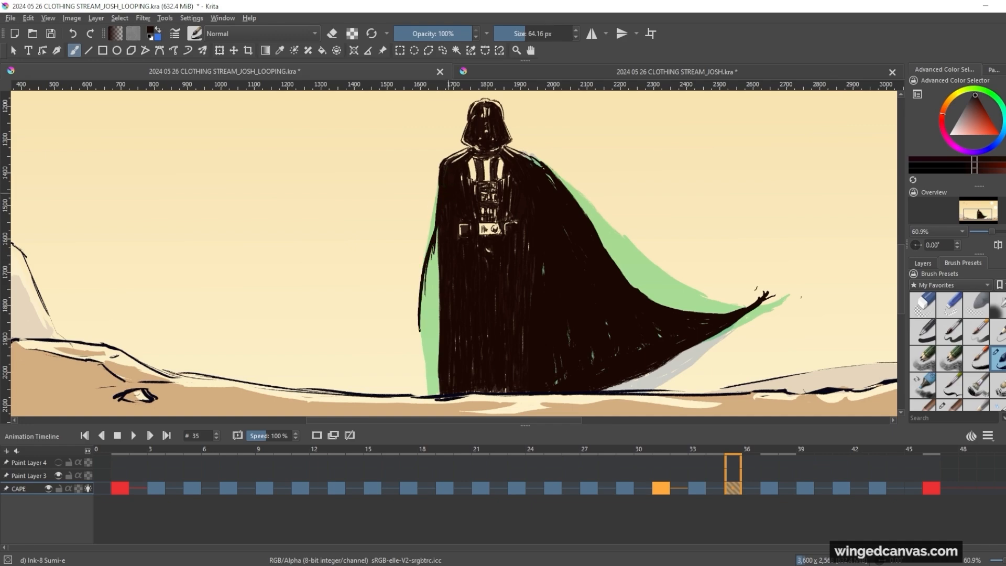
mouse_move(422, 393)
left_mouse_down()
mouse_move(435, 233)
mouse_move(433, 331)
left_mouse_up()
key("e")
left_click_drag(418, 263, 424, 371)
key("e")
On frame 37, paint the cape's opposite side slightly narrower than on frame 35, from the elbow to the ground
key("period")
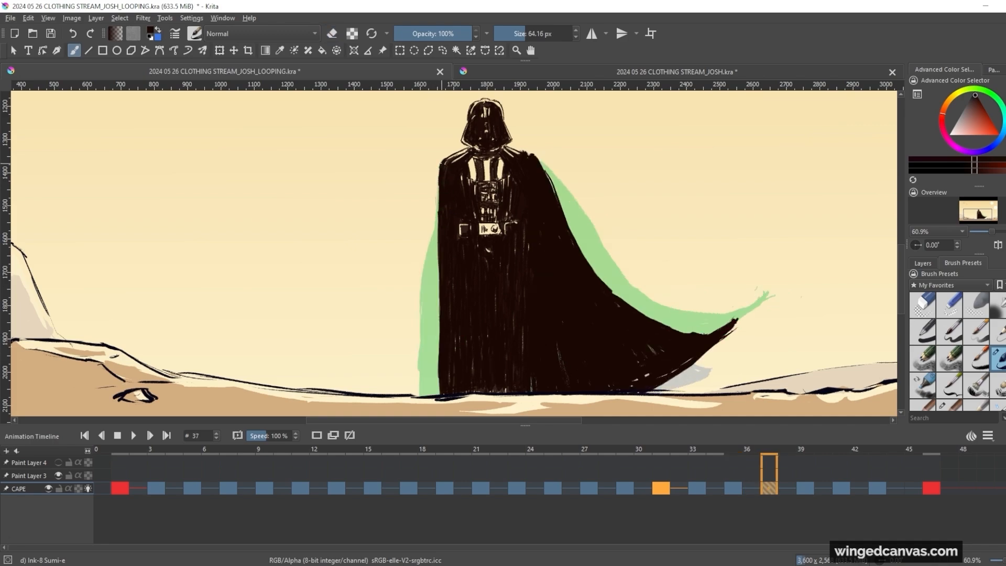
left_click_drag(437, 236, 431, 333)
left_click_drag(435, 267, 429, 393)
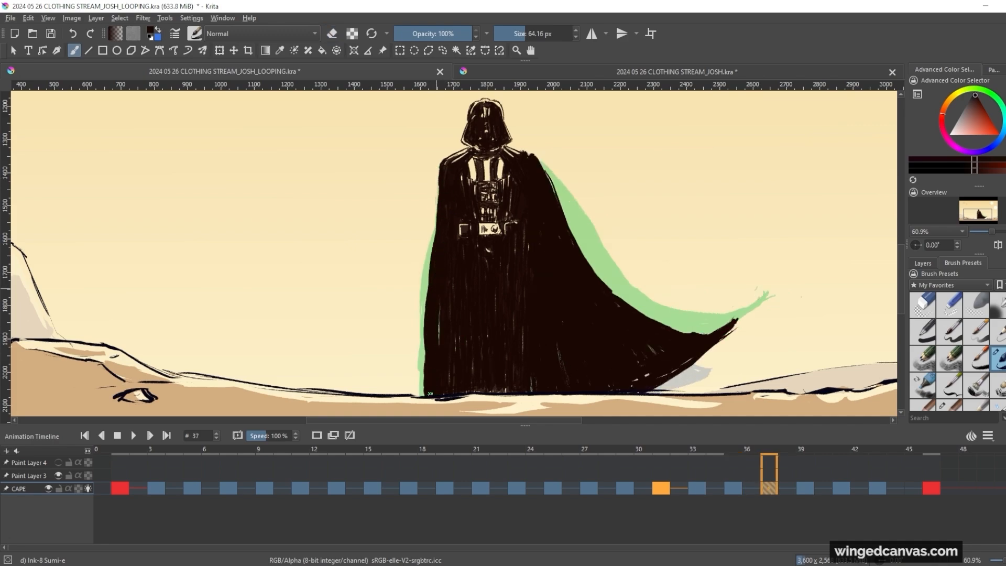
On frame 39, fill the narrow strip of cape on Vader's opposite side with dark strokes down to the ground
key("period")
left_click_drag(438, 184, 430, 350)
left_click_drag(439, 261, 434, 387)
left_click_drag(438, 231, 425, 362)
Paint the same narrow strip of cape on Vader's opposite side on frames 41 and 43
left_click(838, 489)
left_click_drag(441, 175, 431, 390)
left_click(873, 492)
left_click_drag(441, 181, 428, 393)
mouse_move(432, 326)
left_mouse_down()
mouse_move(438, 224)
mouse_move(427, 333)
left_mouse_up()
Move the last cape keyframe from frame 46 to frame 45 and return to frame 1
left_click_drag(665, 323, 728, 361)
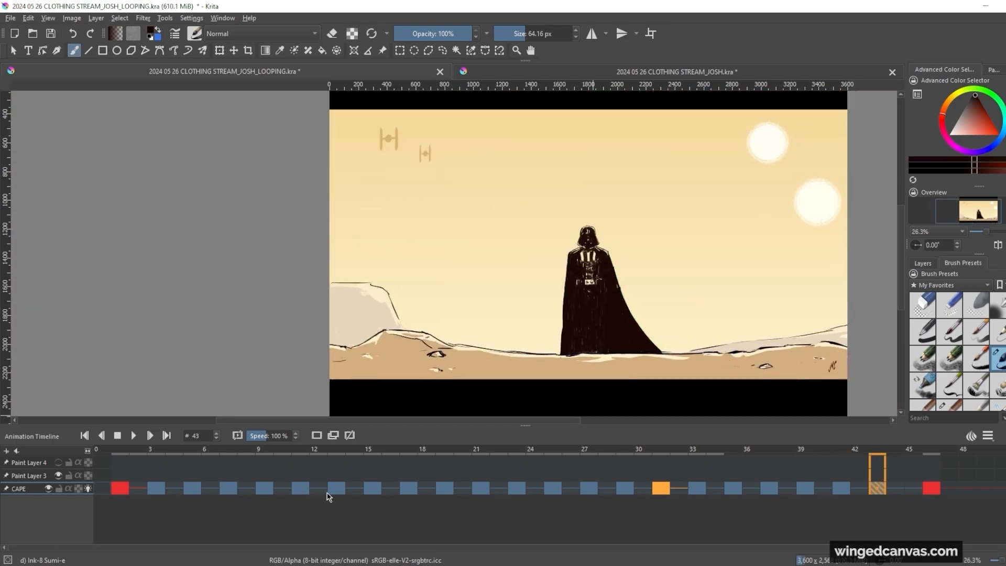
left_click_drag(932, 492, 911, 492)
right_click(711, 453)
left_click(762, 558)
left_click(127, 455)
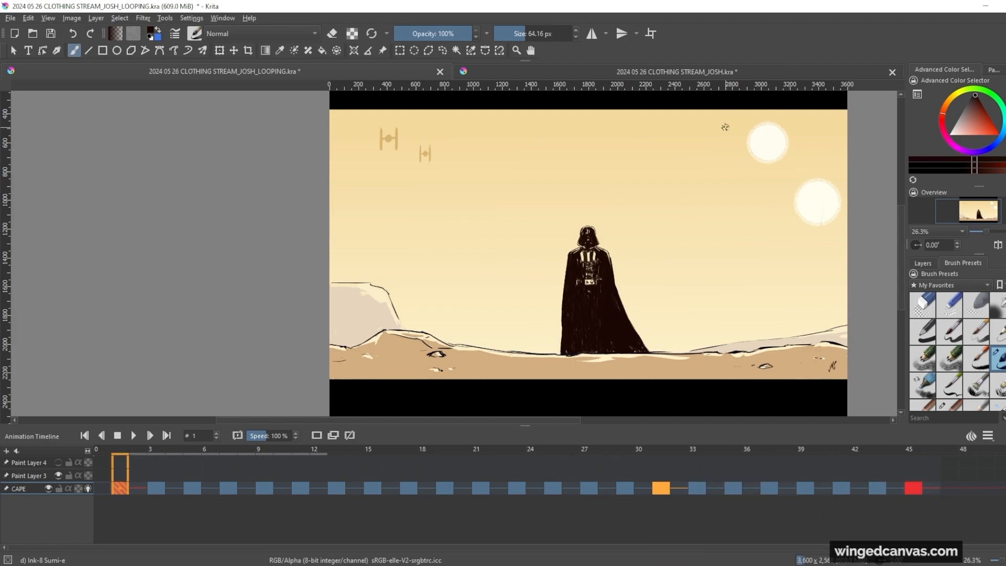